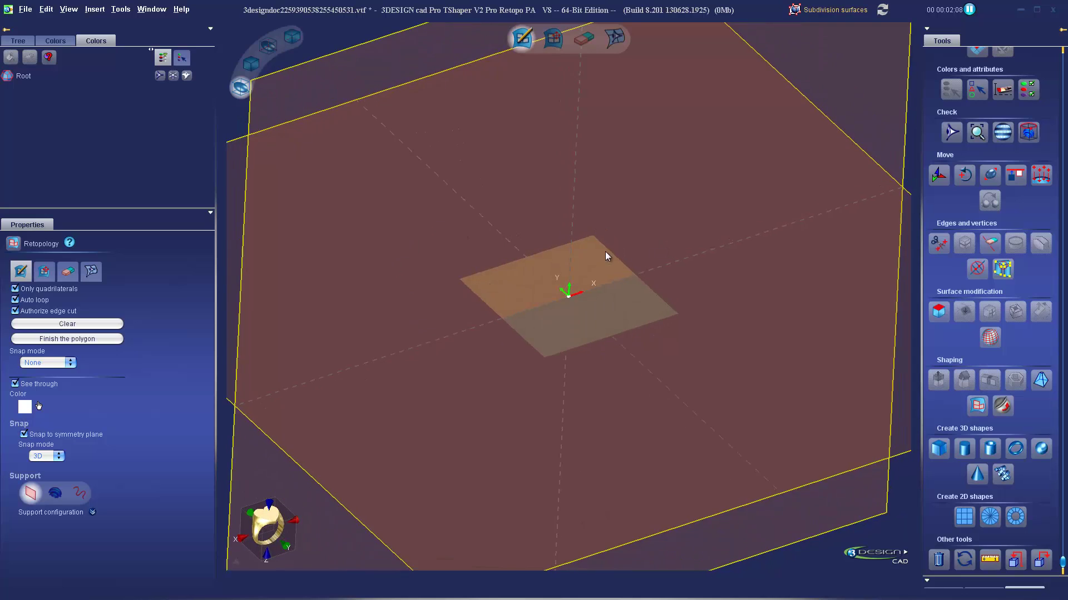
# - Expand the retopology support configuration and list the model's axes and planes in the tree as possible supports
pyautogui.moveTo(527, 378); pyautogui.dragTo(469, 372, button='right')
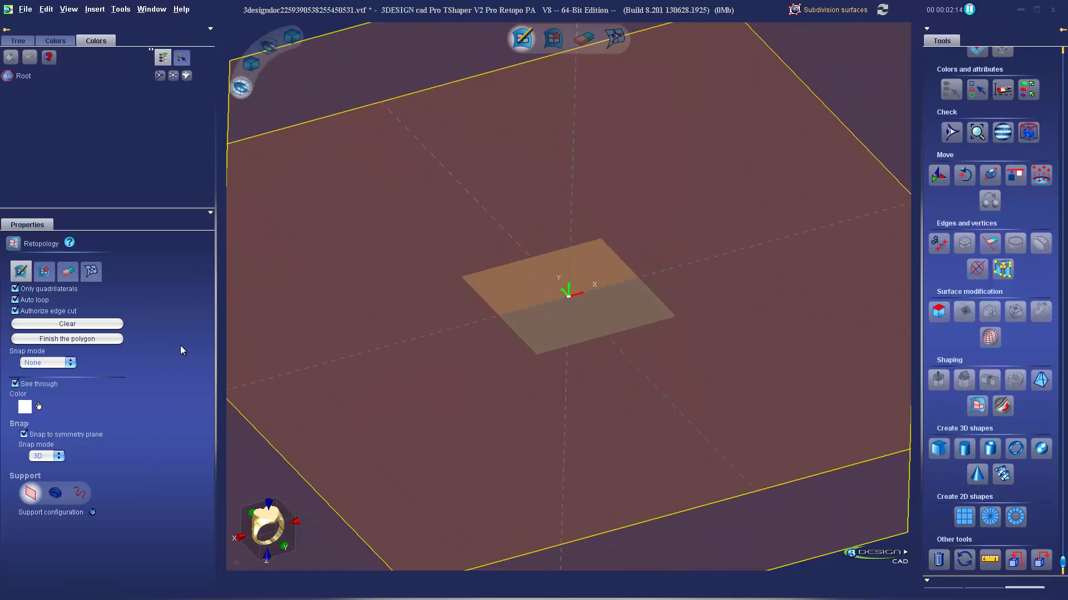
pyautogui.moveTo(618, 330); pyautogui.dragTo(590, 352, button='right')
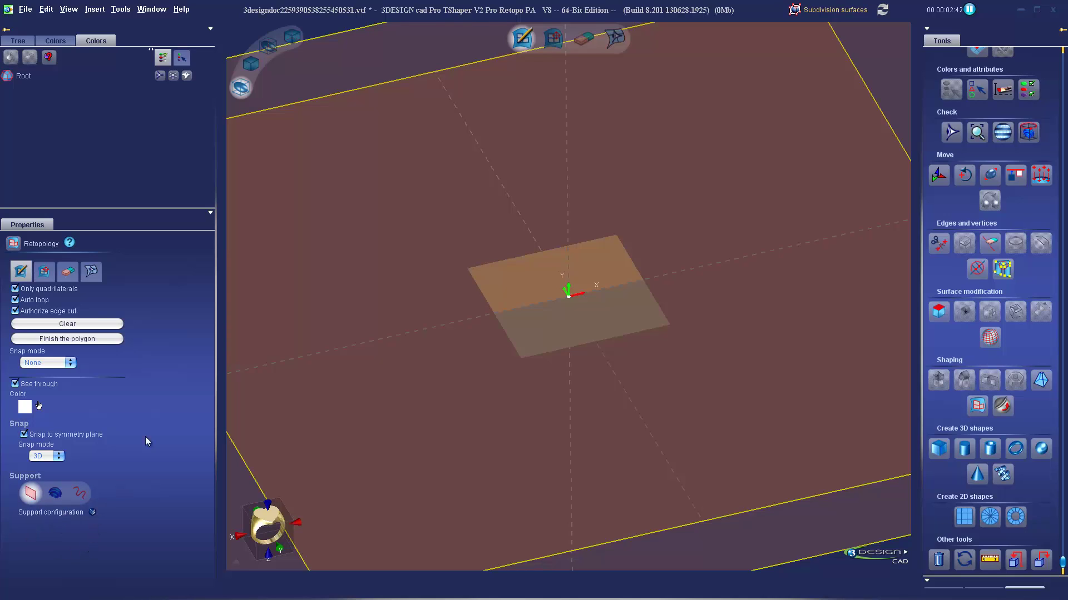
pyautogui.click(92, 513)
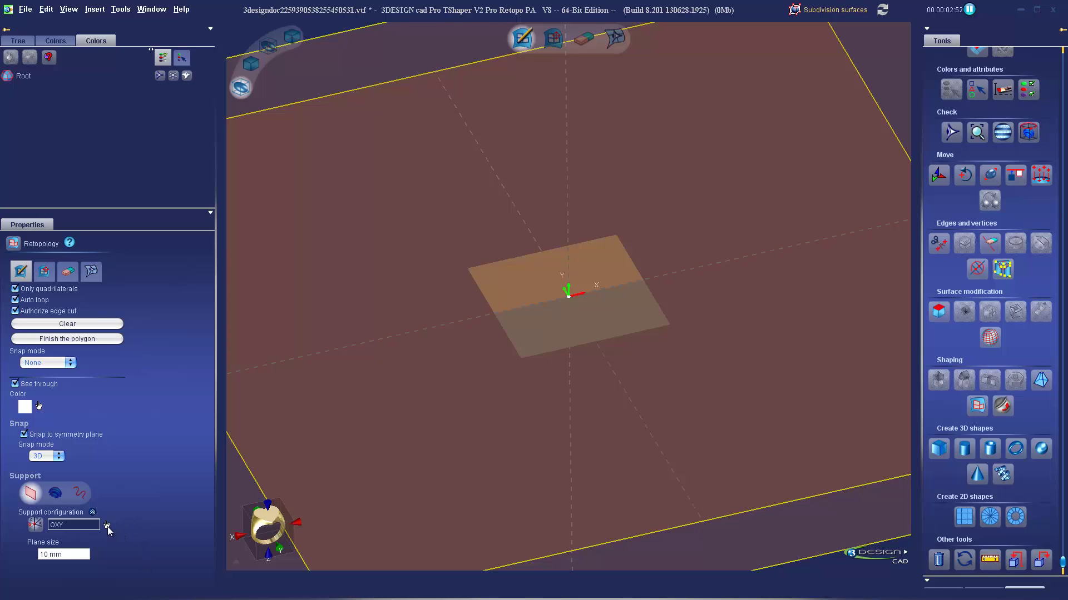
pyautogui.click(107, 525)
pyautogui.click(17, 41)
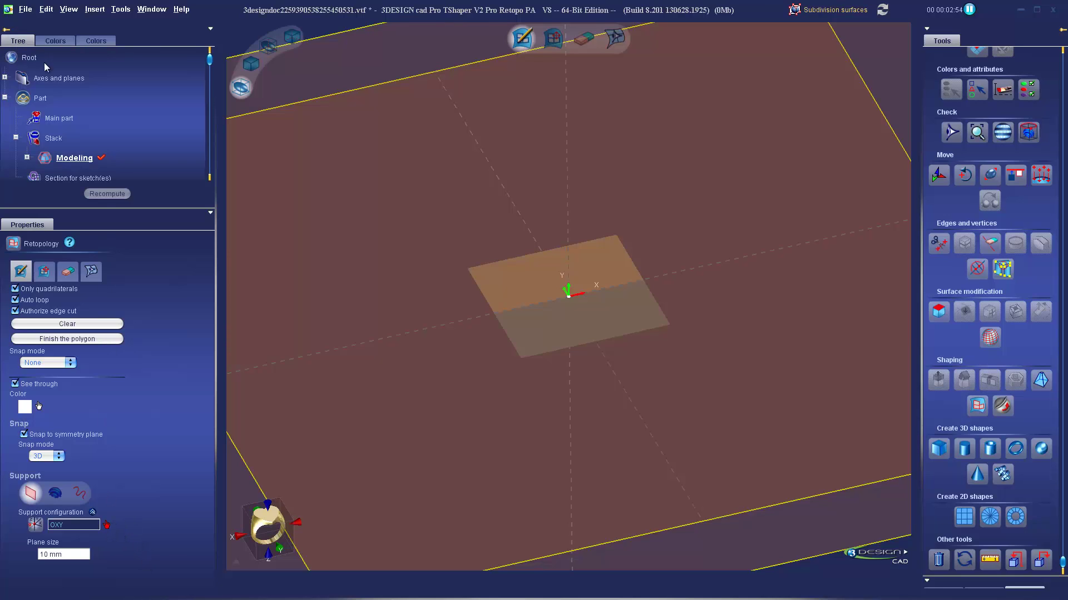
pyautogui.click(6, 78)
pyautogui.scroll(-3, 61, 112)
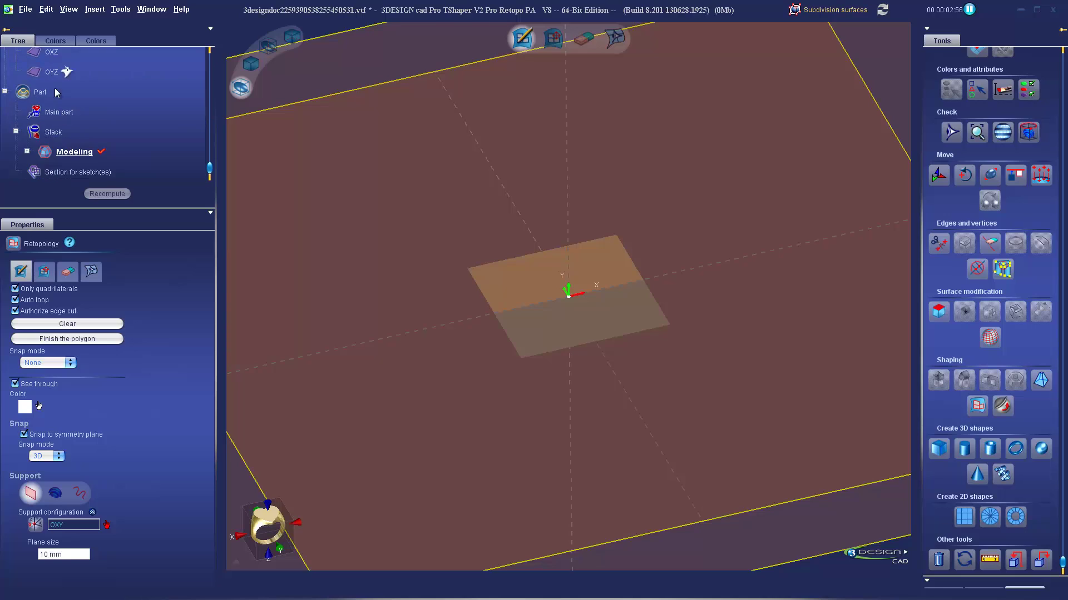
pyautogui.scroll(2, 73, 112)
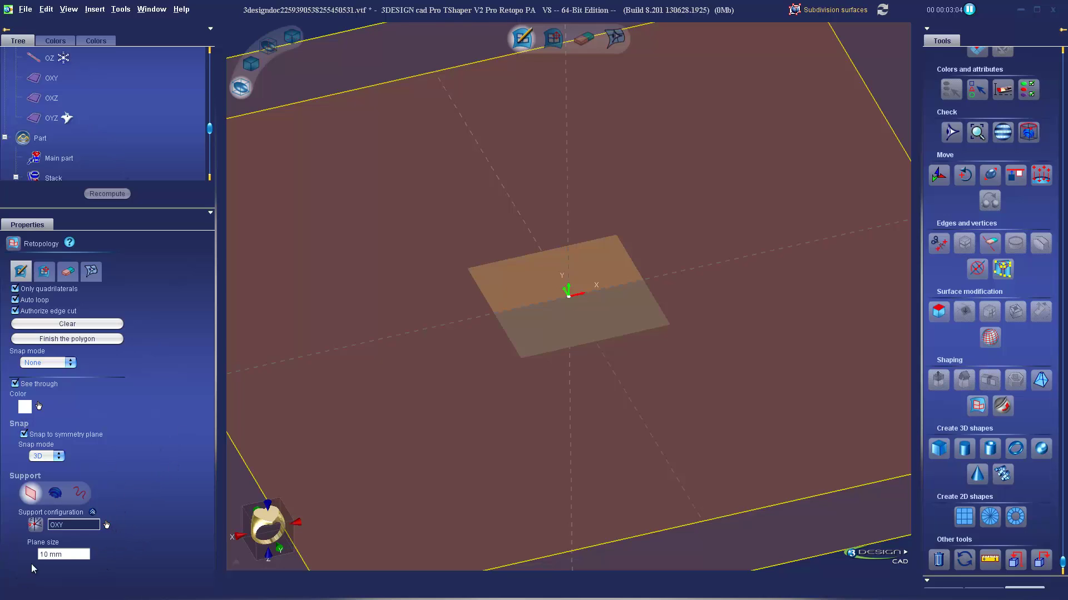
# - Set the support plane's size to 50 mm
pyautogui.tripleClick(71, 554)
pyautogui.write('50')
pyautogui.press('Return')
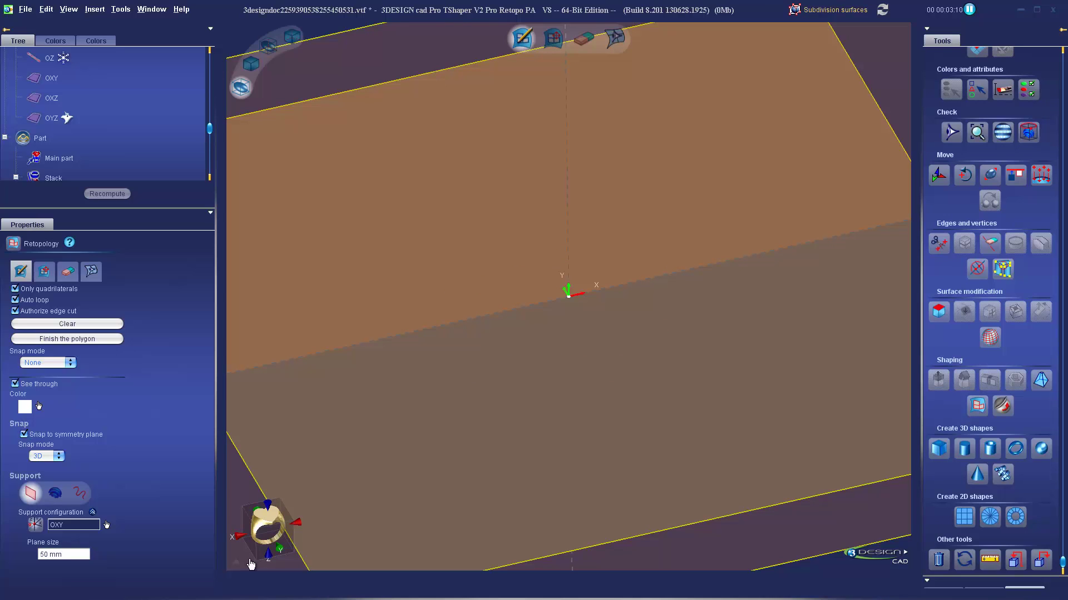
# - Hide the whole Axes and planes group so only the support plane is displayed
pyautogui.scroll(3, 74, 81)
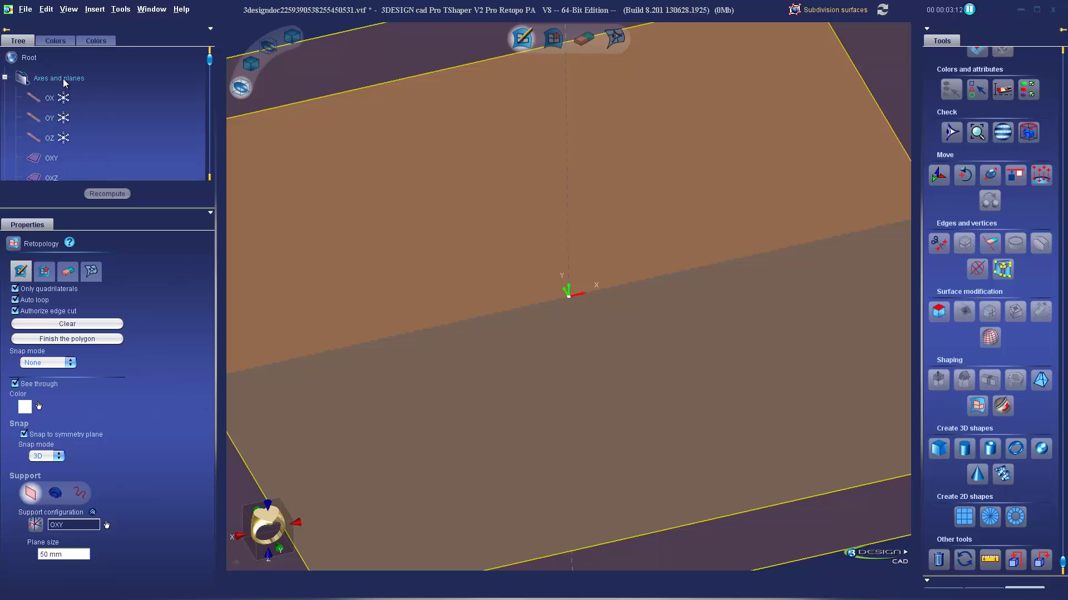
pyautogui.rightClick(63, 78)
pyautogui.click(107, 109)
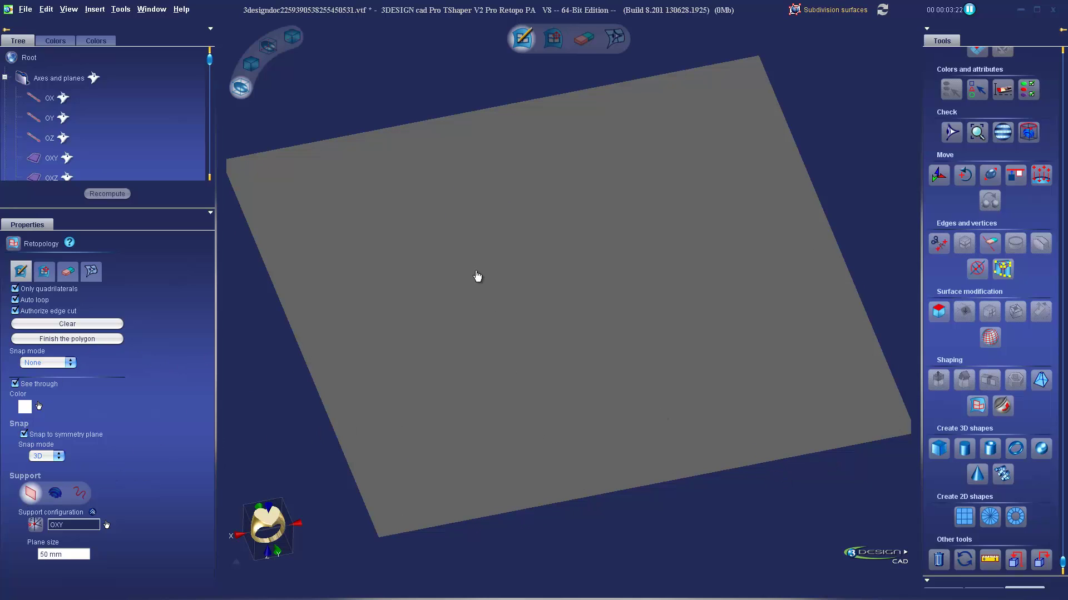
# - Draw a small four-point polygon in the upper middle of the support plane, working in top view
pyautogui.click(55, 493)
pyautogui.click(34, 378)
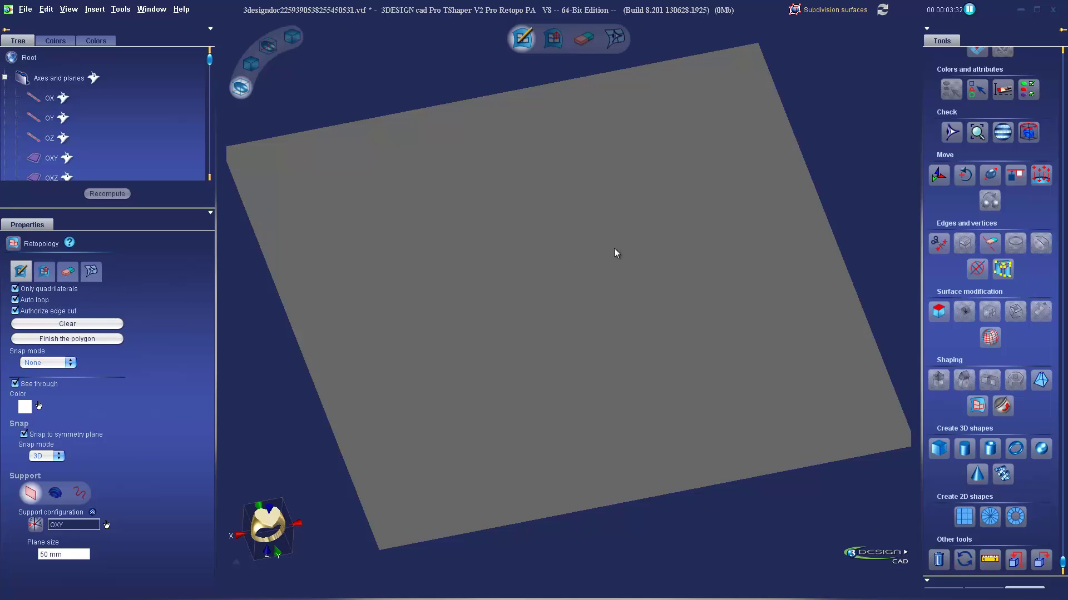
pyautogui.moveTo(614, 248); pyautogui.dragTo(691, 345, button='middle')
pyautogui.click(268, 517)
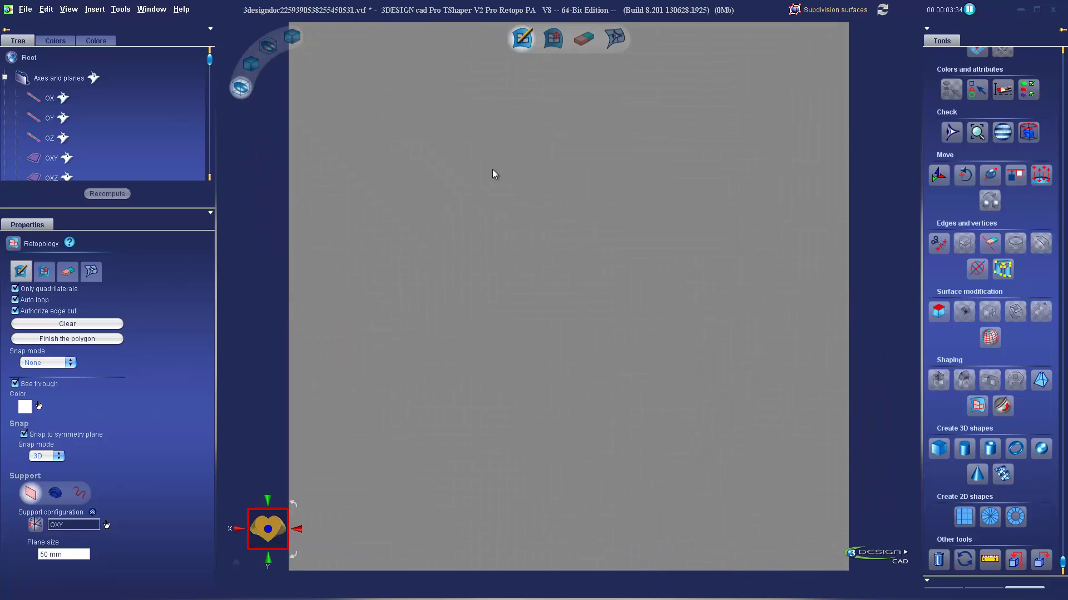
pyautogui.click(495, 156)
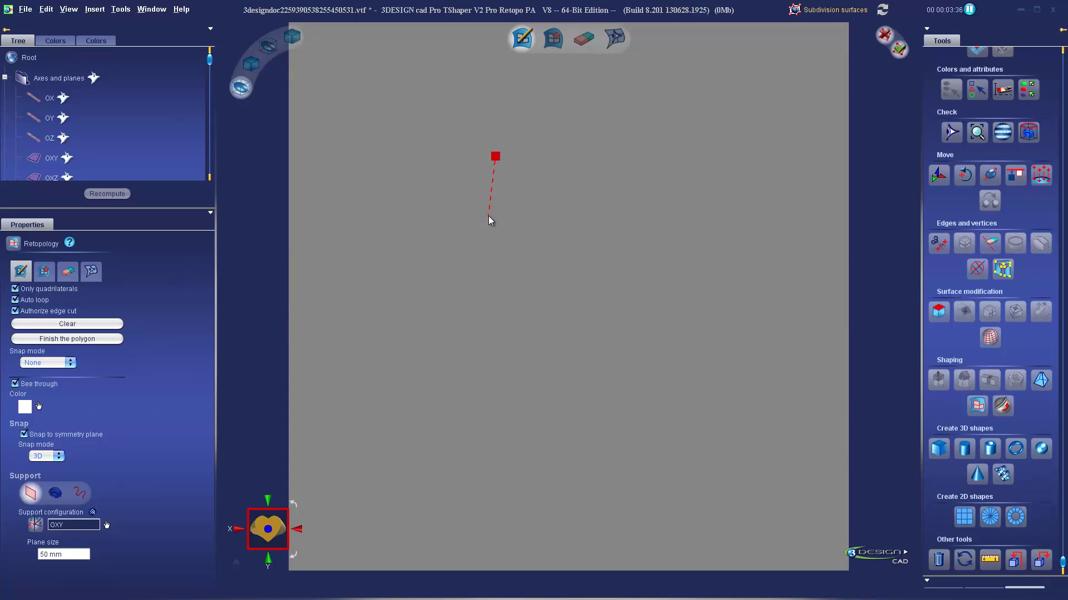
pyautogui.click(488, 217)
pyautogui.click(552, 219)
pyautogui.click(559, 151)
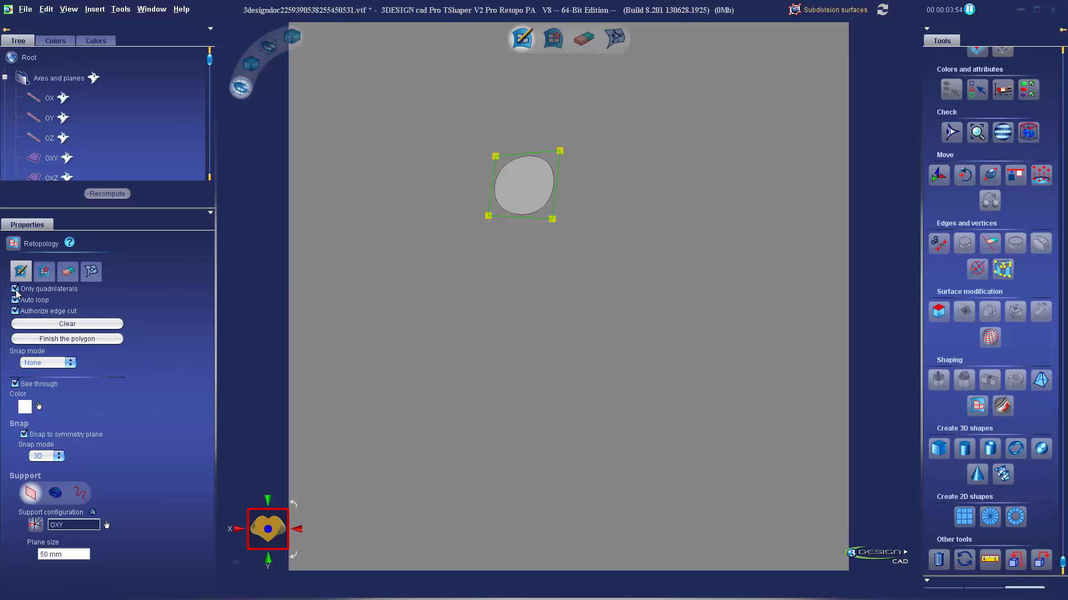
# - Disable Only quadrilaterals and draw a larger five-point polygon to the right of the first face, finishing the polygon
pyautogui.click(41, 292)
pyautogui.click(659, 181)
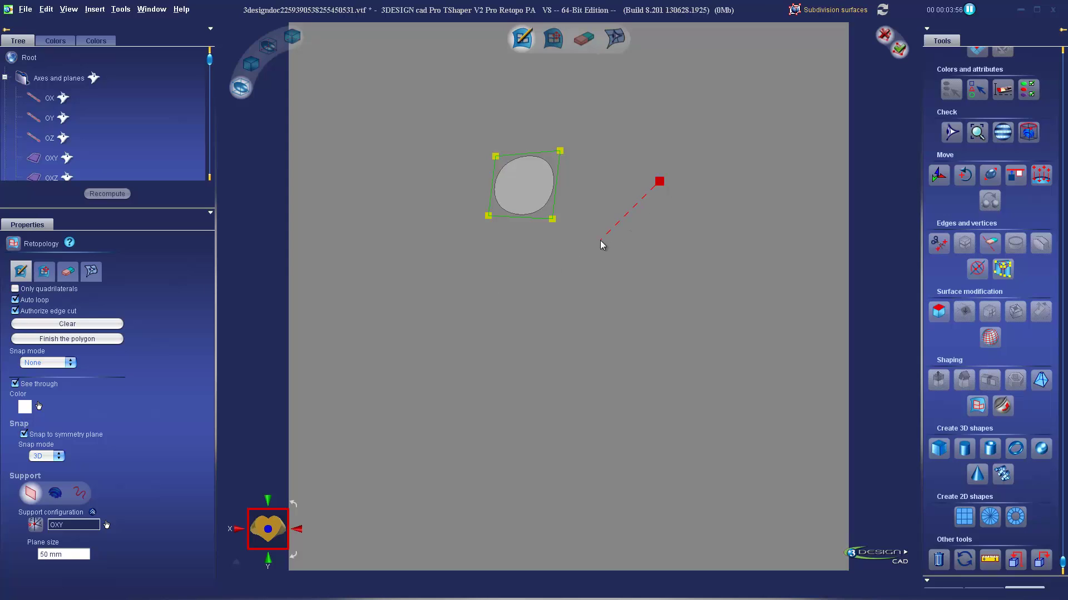
pyautogui.click(599, 240)
pyautogui.click(632, 300)
pyautogui.click(721, 276)
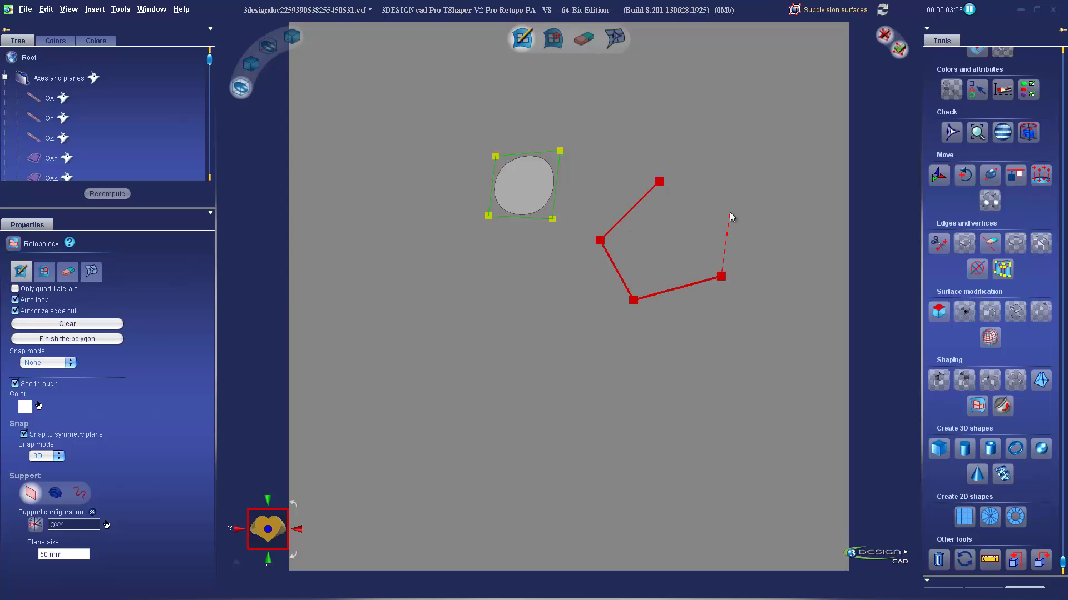
pyautogui.click(721, 207)
pyautogui.click(73, 340)
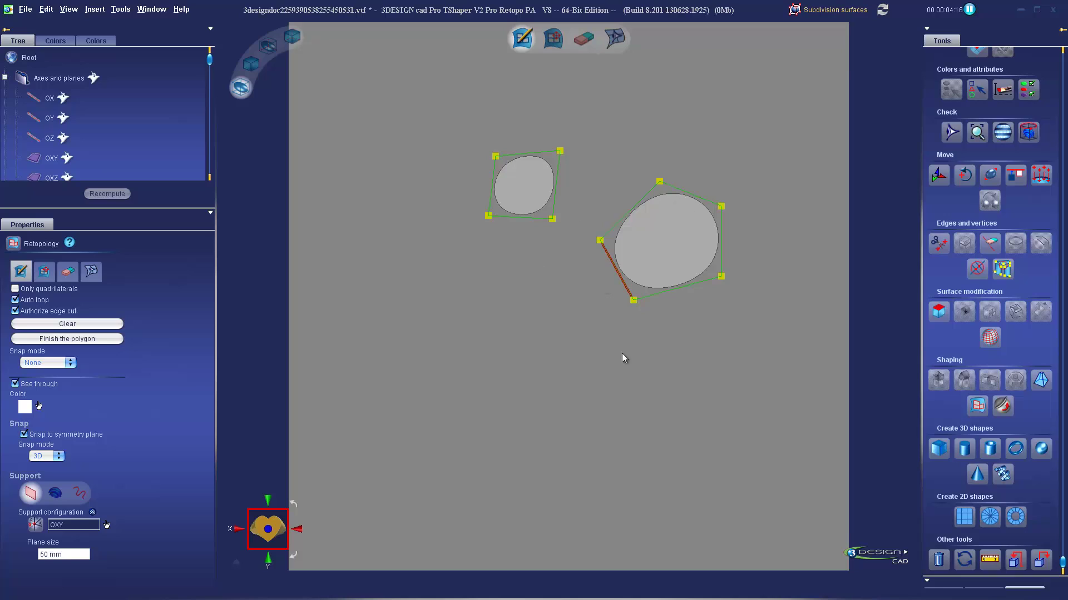
# - Re-enable Only quadrilaterals and draw a three-point polygon to the left of the first face, finishing it as a triangle
pyautogui.click(16, 289)
pyautogui.click(399, 165)
pyautogui.click(349, 226)
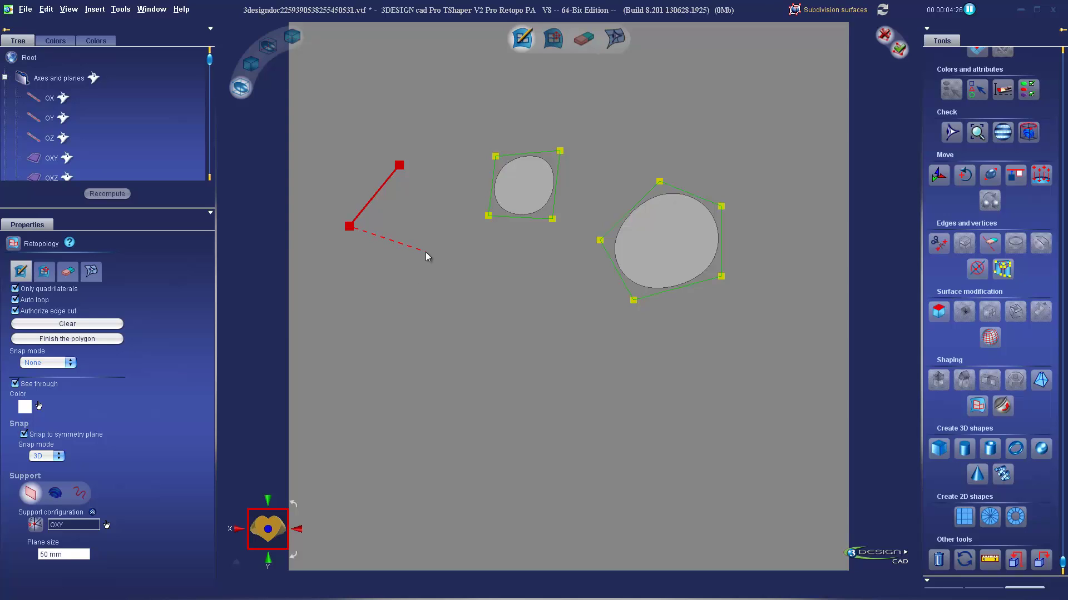
pyautogui.click(426, 250)
pyautogui.click(92, 338)
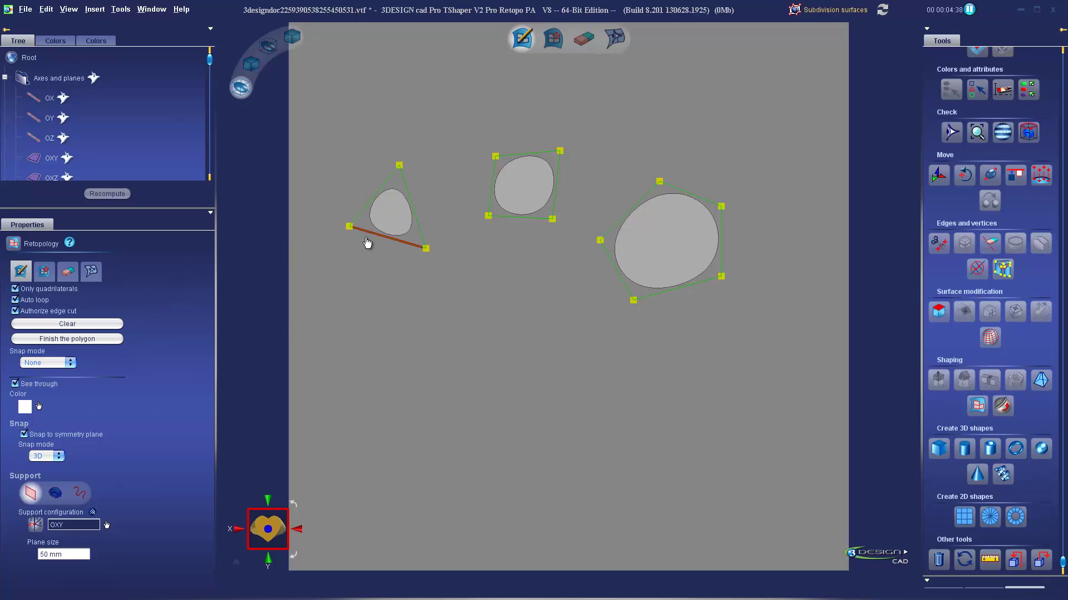
# - Draw two connected quadrilaterals downward from the triangle's lower edge, reusing its existing vertices to form a strip
pyautogui.click(349, 226)
pyautogui.click(345, 294)
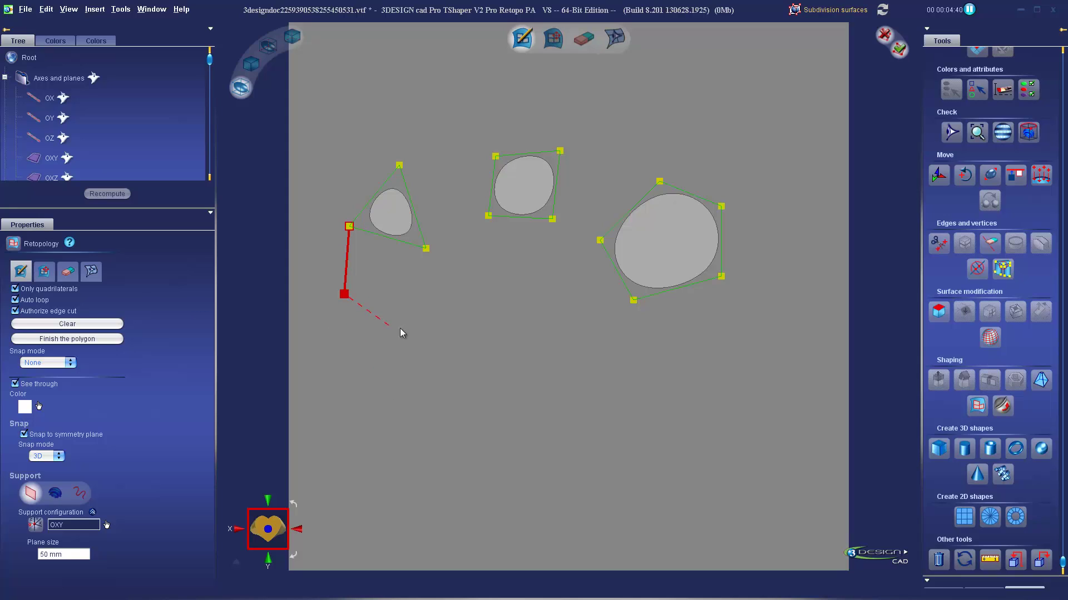
pyautogui.click(411, 328)
pyautogui.click(426, 249)
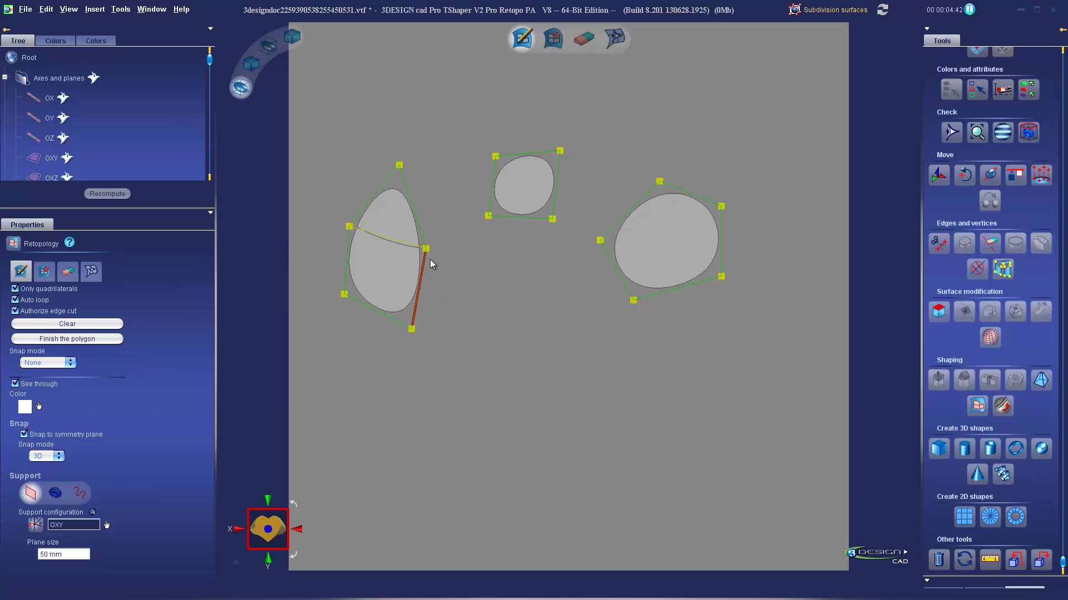
pyautogui.click(411, 329)
pyautogui.click(411, 404)
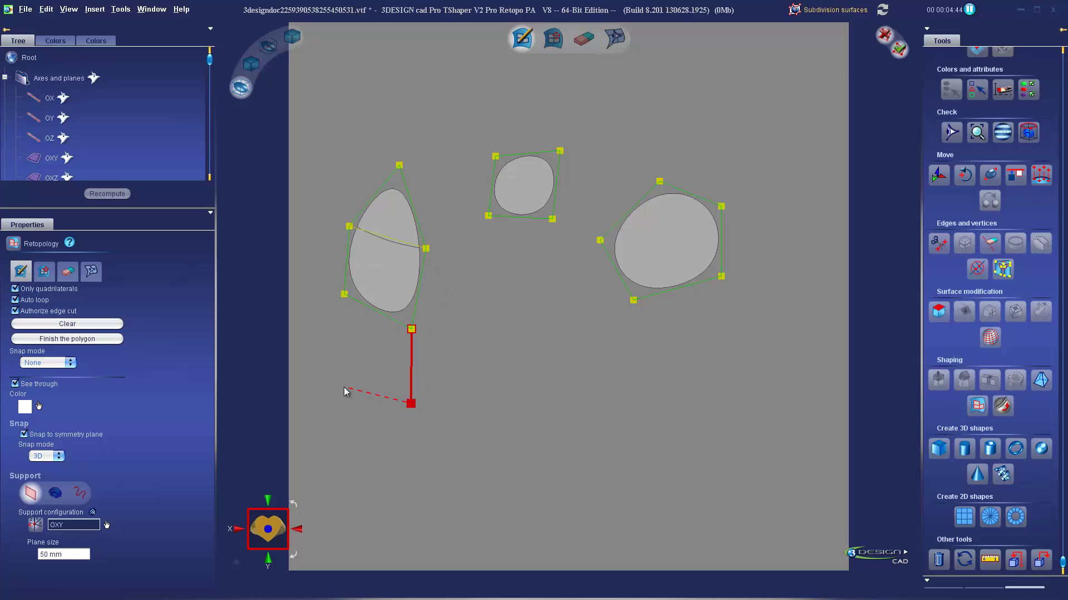
pyautogui.click(343, 386)
pyautogui.click(344, 294)
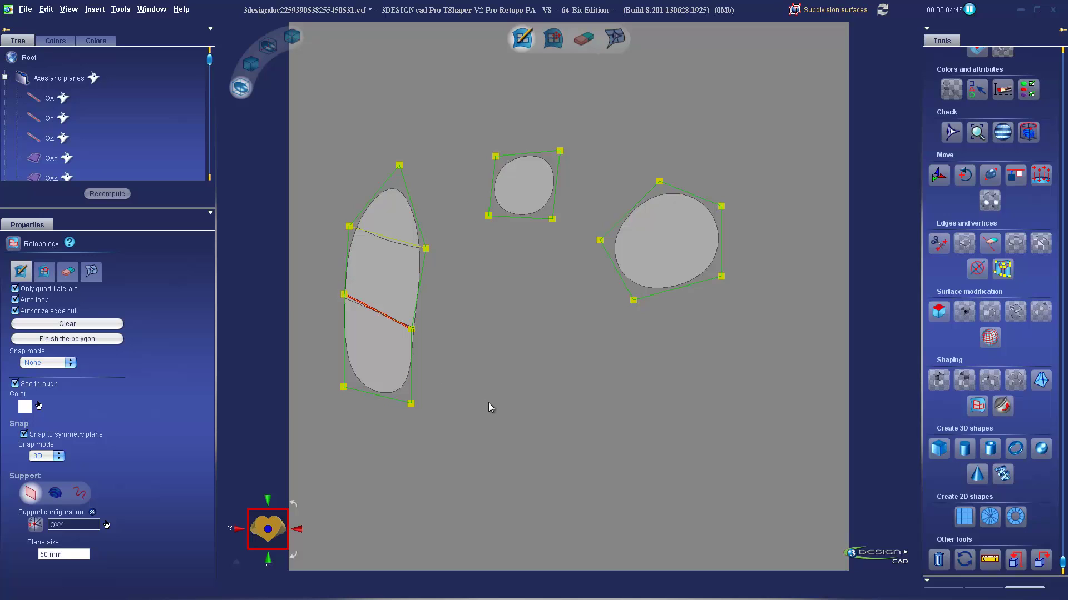
# - Switch to the retopology edit tool's move mode and reposition the strip's right-side and bottom vertices to make it narrower and shorter
pyautogui.click(44, 272)
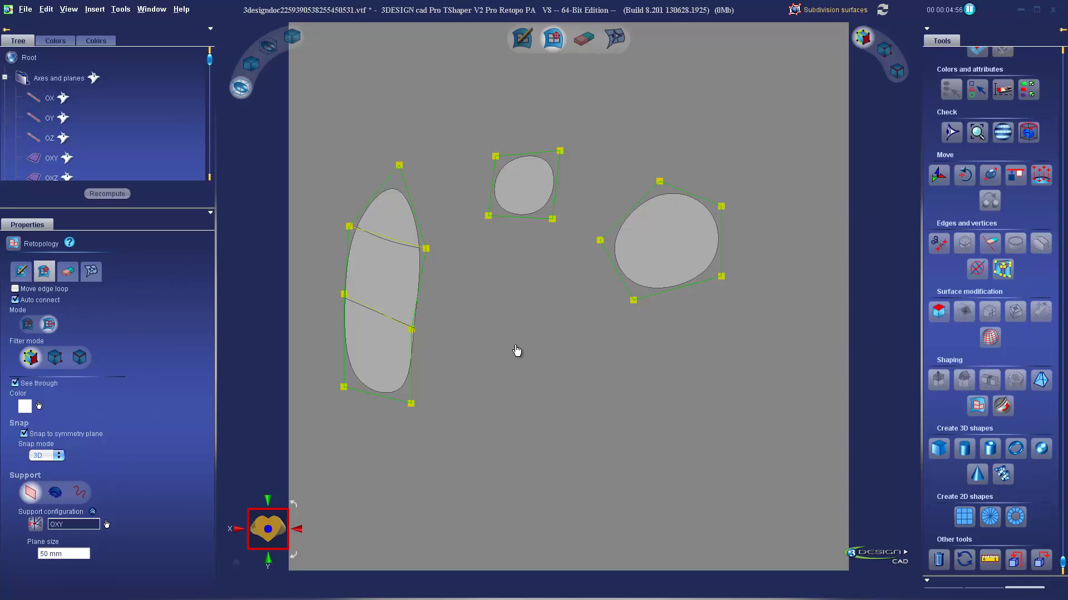
pyautogui.click(29, 325)
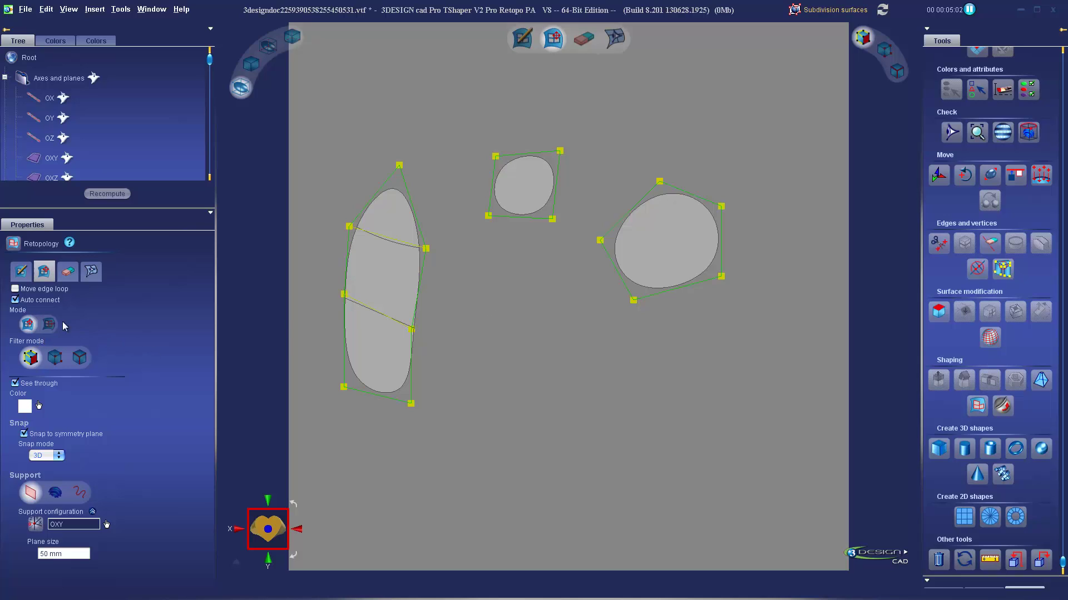
pyautogui.moveTo(426, 249); pyautogui.dragTo(410, 255)
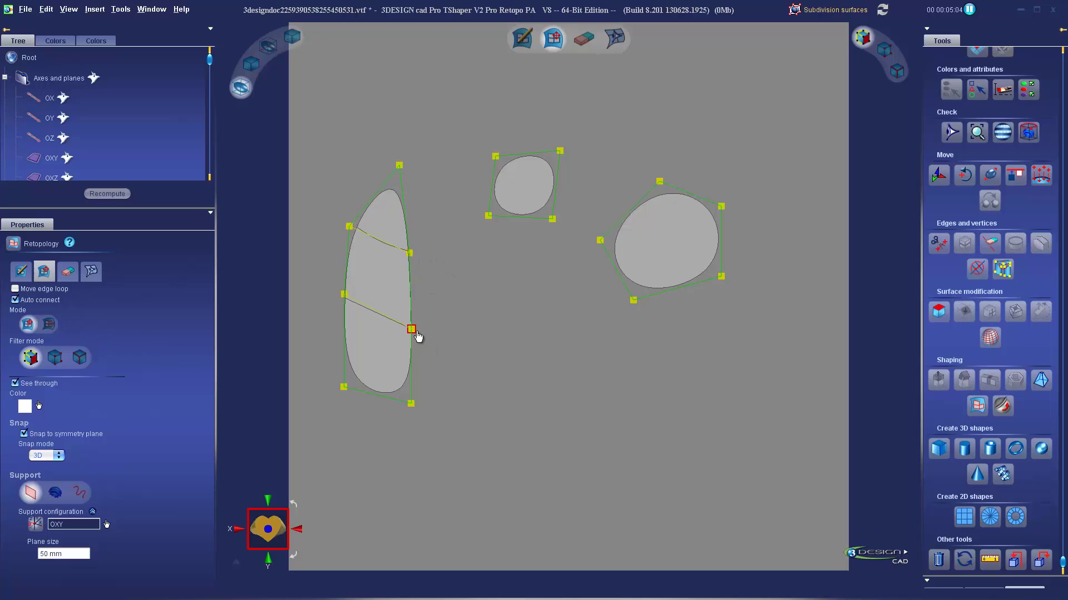
pyautogui.moveTo(411, 329); pyautogui.dragTo(414, 312)
pyautogui.moveTo(411, 404); pyautogui.dragTo(340, 355)
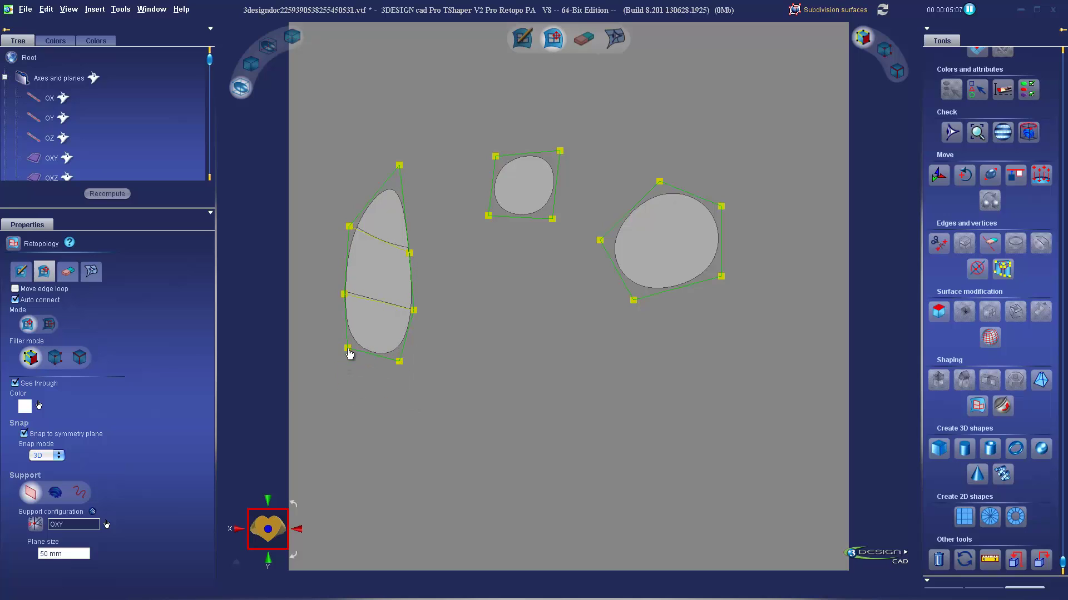
# - Switch to extrude mode and pull the strip's right-side edges outward to build a connected second column of three faces
pyautogui.click(50, 325)
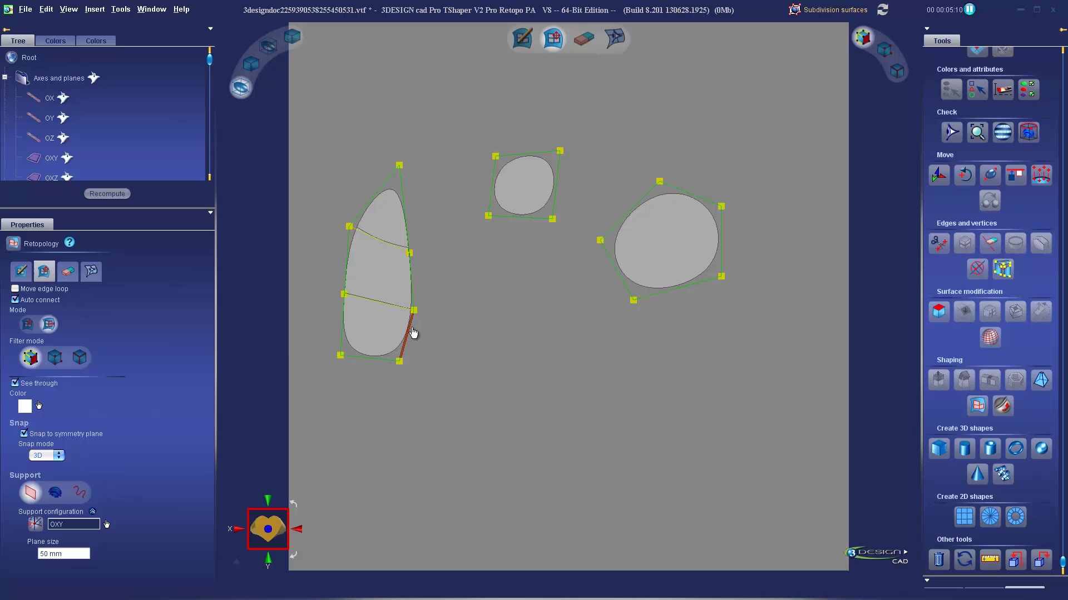
pyautogui.moveTo(405, 341); pyautogui.dragTo(474, 352)
pyautogui.moveTo(416, 311); pyautogui.dragTo(474, 248)
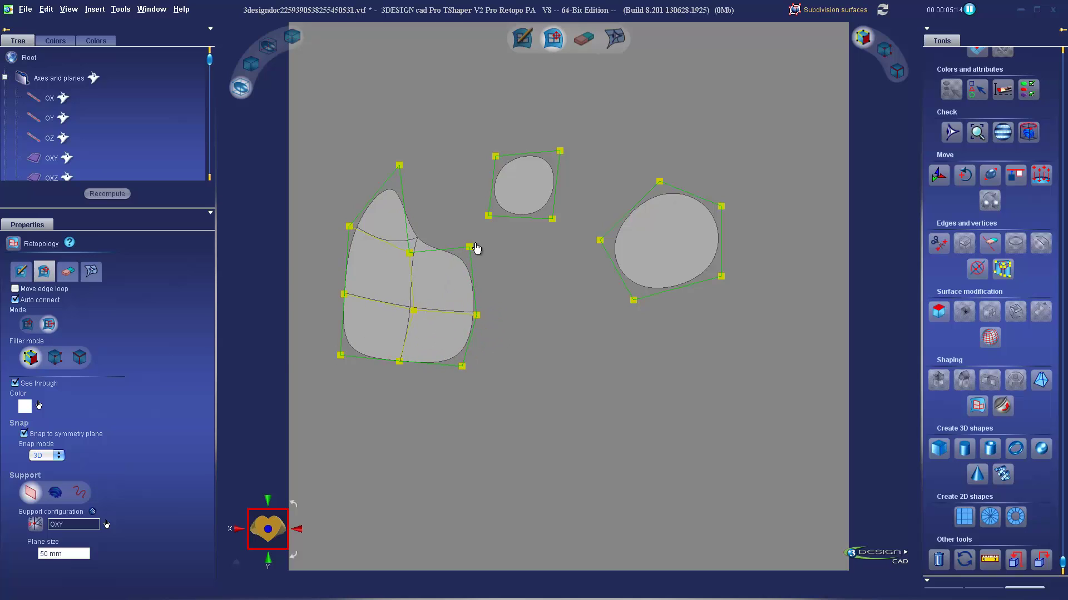
pyautogui.moveTo(410, 253); pyautogui.dragTo(469, 174)
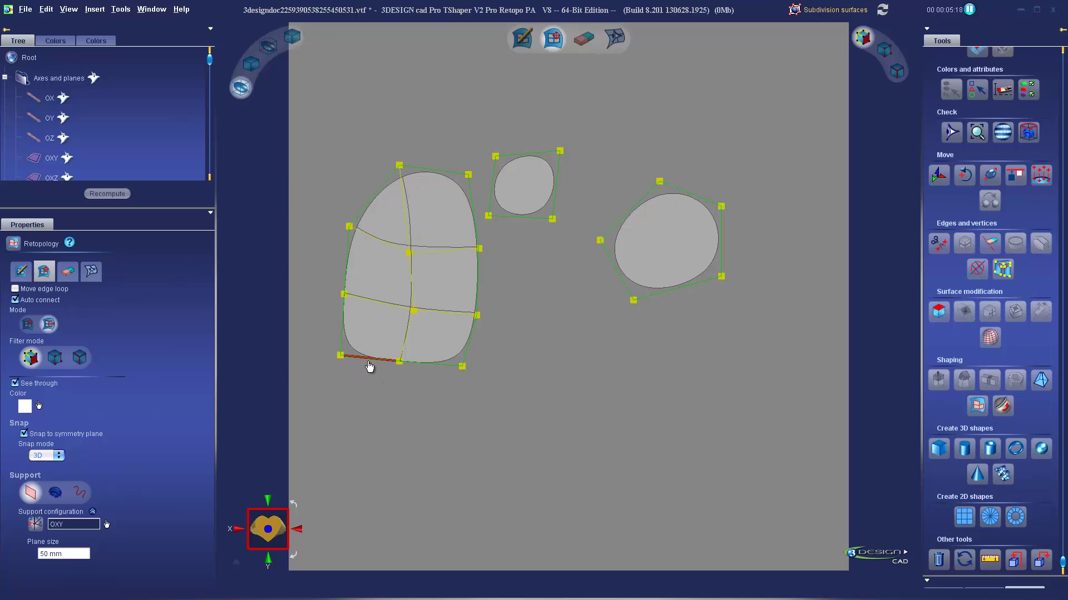
# - Extrude the mesh's bottom edges into a new row, then add two connected faces beyond its lower right side
pyautogui.moveTo(368, 361); pyautogui.dragTo(358, 425)
pyautogui.moveTo(439, 366); pyautogui.dragTo(521, 396)
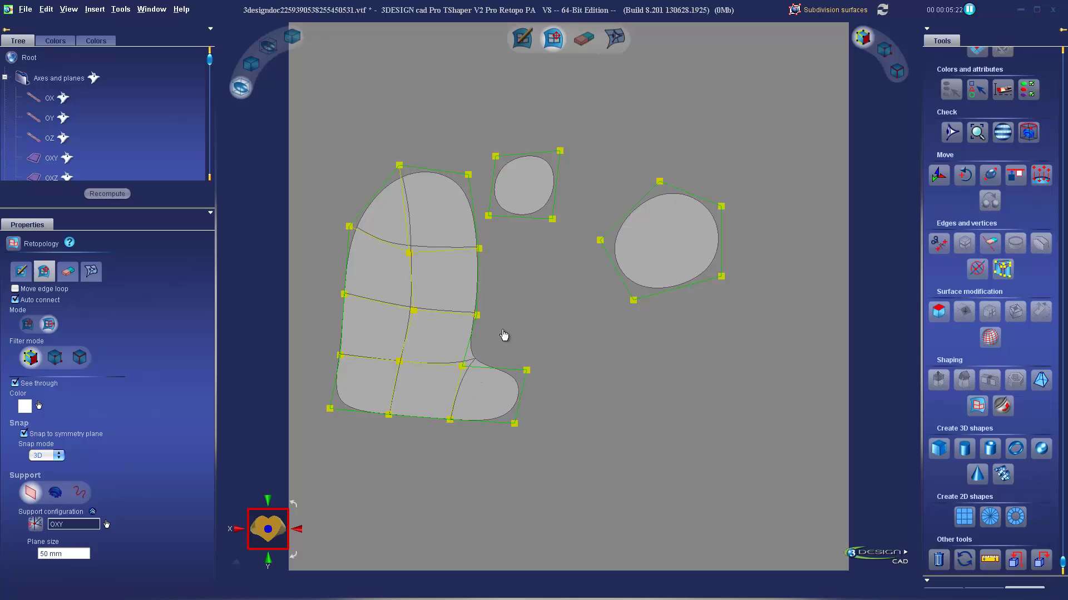
pyautogui.moveTo(474, 348); pyautogui.dragTo(549, 328)
pyautogui.hotkey('ctrl', 'z')
pyautogui.moveTo(474, 356); pyautogui.dragTo(539, 315)
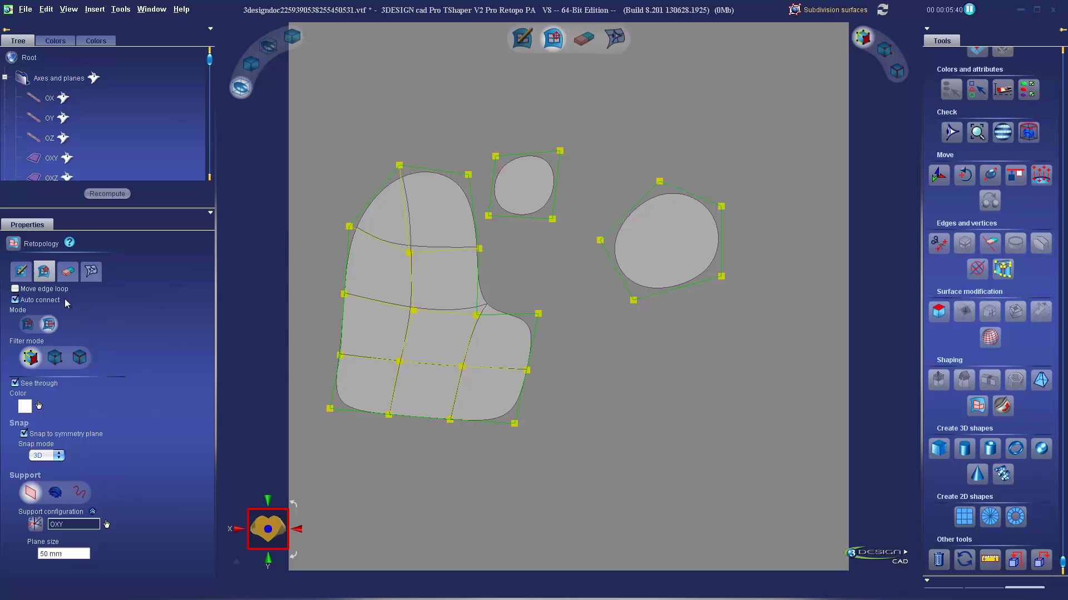
# - Enable Move edge loop and extrude the mesh's whole left and bottom edge loops outward
pyautogui.click(15, 289)
pyautogui.moveTo(344, 326); pyautogui.dragTo(296, 318)
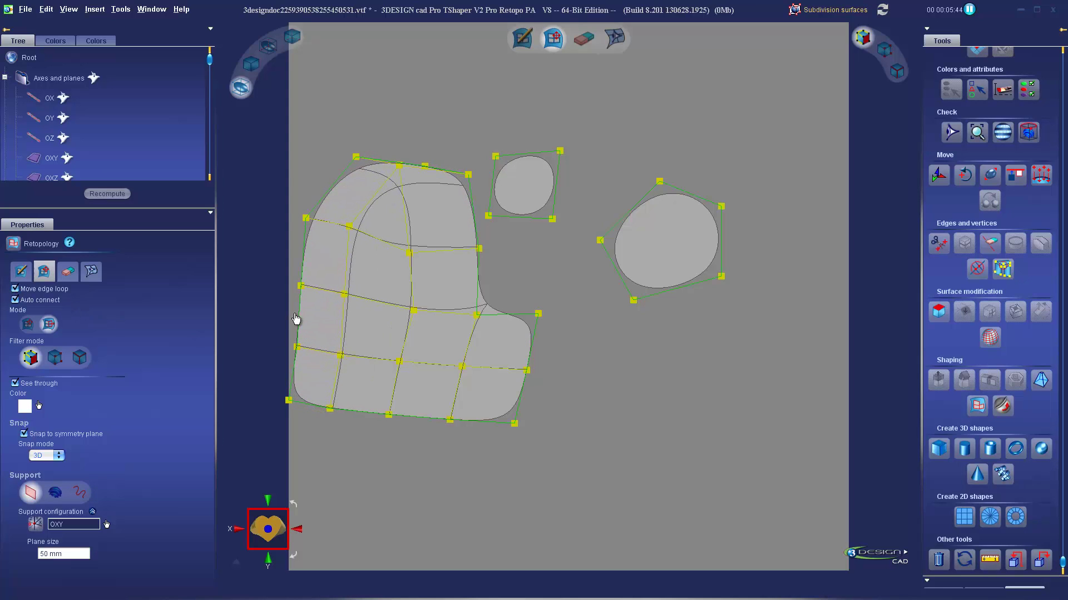
pyautogui.moveTo(410, 418); pyautogui.dragTo(423, 545)
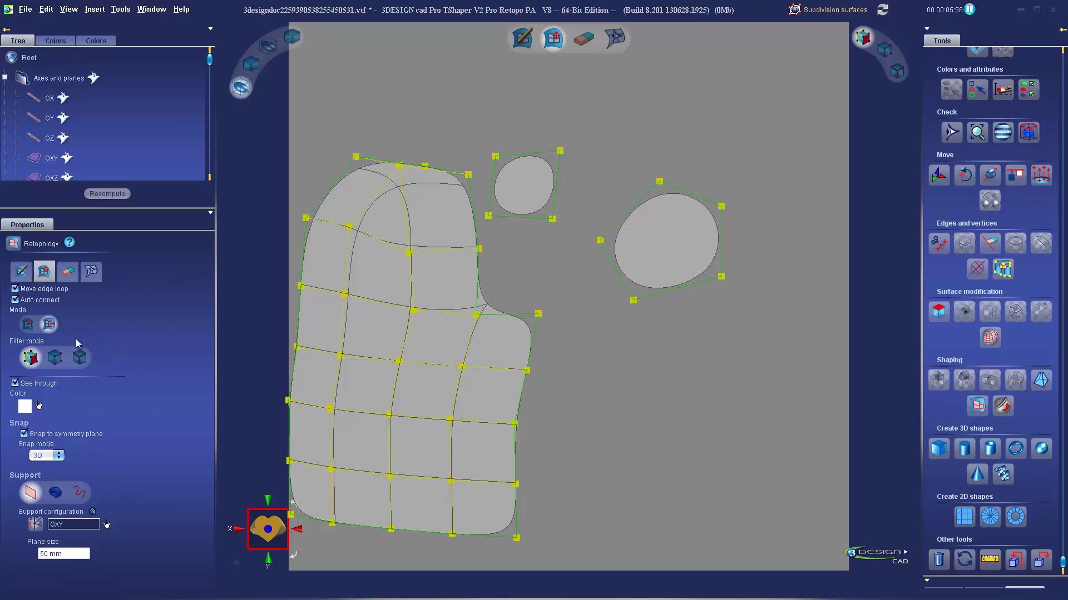
# - Switch back to move mode and pull a new connected face out of the right side, directly above the notch
pyautogui.click(26, 326)
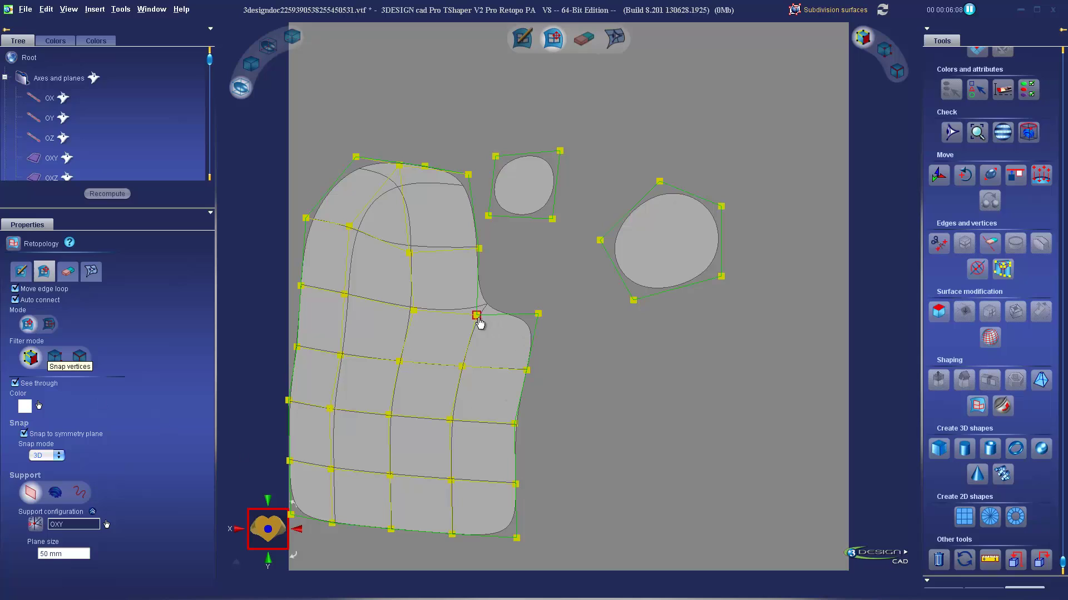
pyautogui.moveTo(484, 318); pyautogui.dragTo(546, 260)
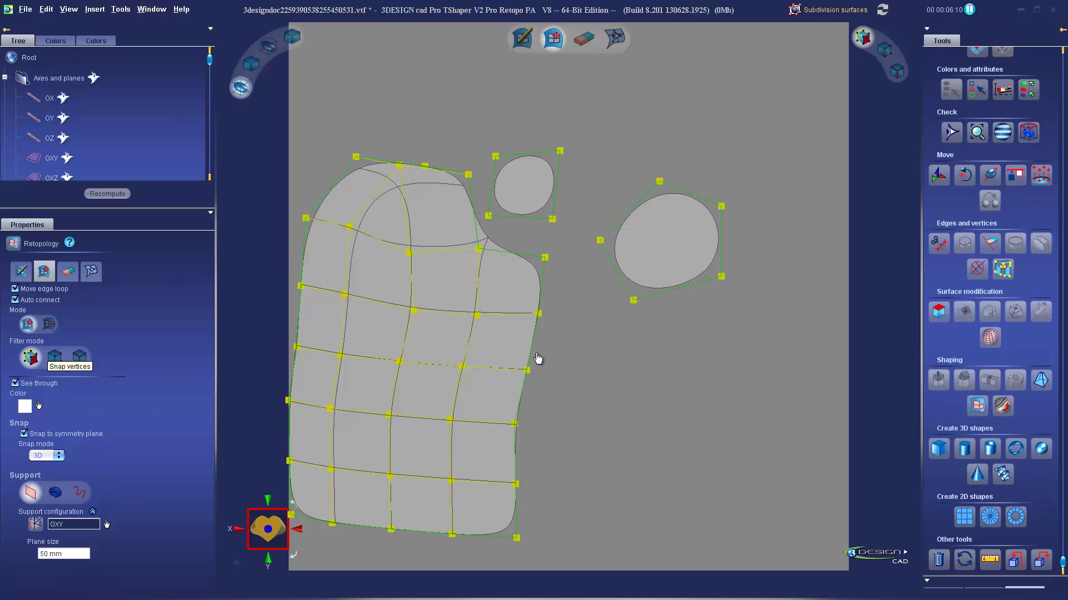
# - Extrude the mesh's right edge loop outward twice, then turn off Move edge loop and pull two connected faces out beyond it
pyautogui.moveTo(538, 343); pyautogui.dragTo(589, 367)
pyautogui.moveTo(575, 407); pyautogui.dragTo(660, 443)
pyautogui.moveTo(629, 382); pyautogui.dragTo(684, 367)
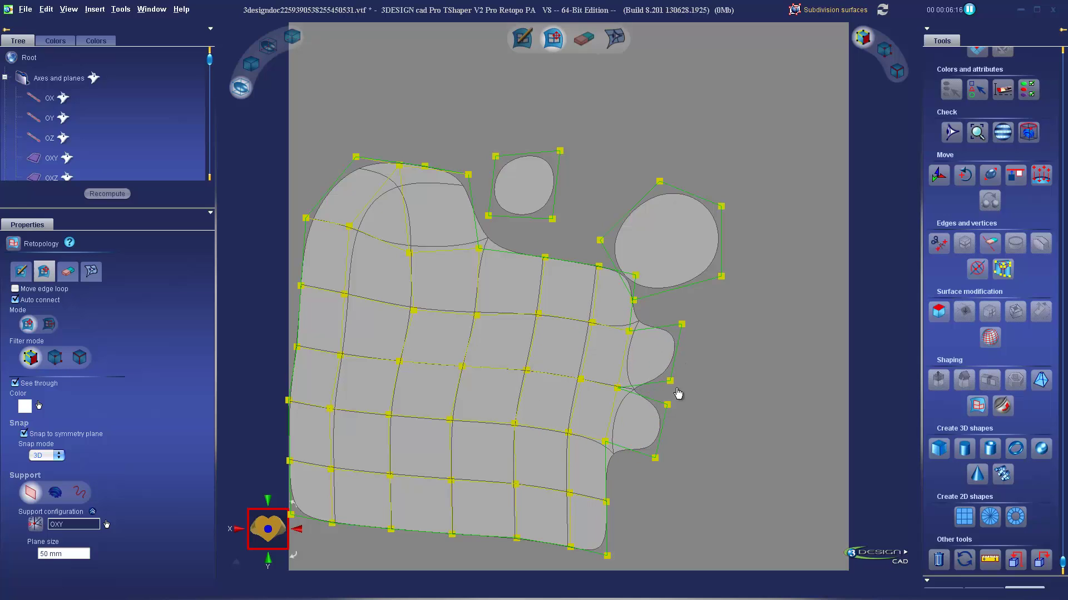
pyautogui.hotkey('ctrl', 'z')
pyautogui.moveTo(617, 389); pyautogui.dragTo(688, 342)
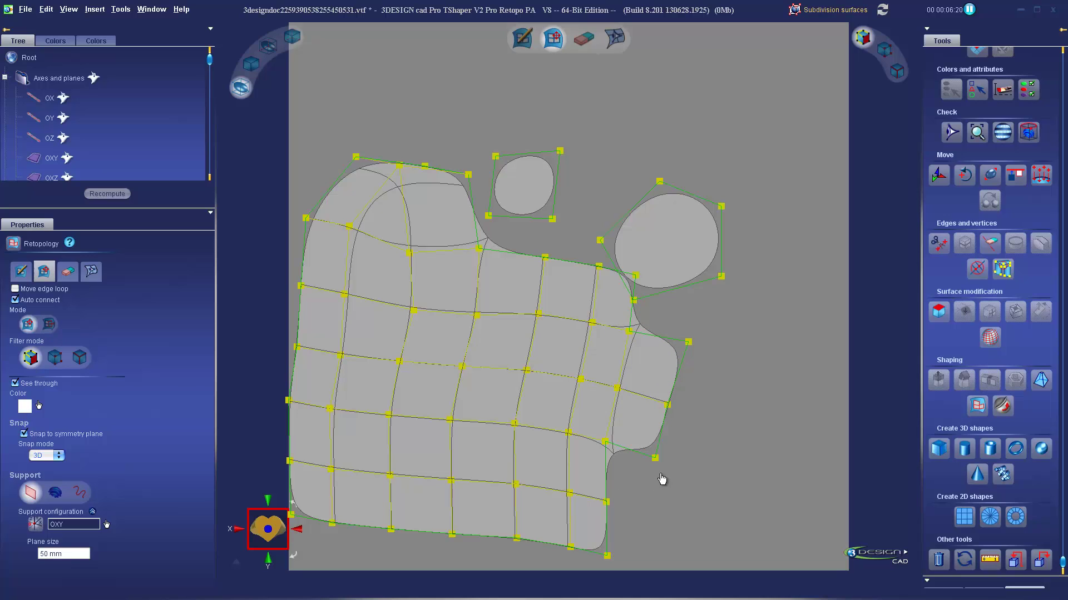
# - Switch to move mode, pull a connected face out at the lower right, and shift nearby boundary vertices and two interior vertices leftward
pyautogui.click(49, 324)
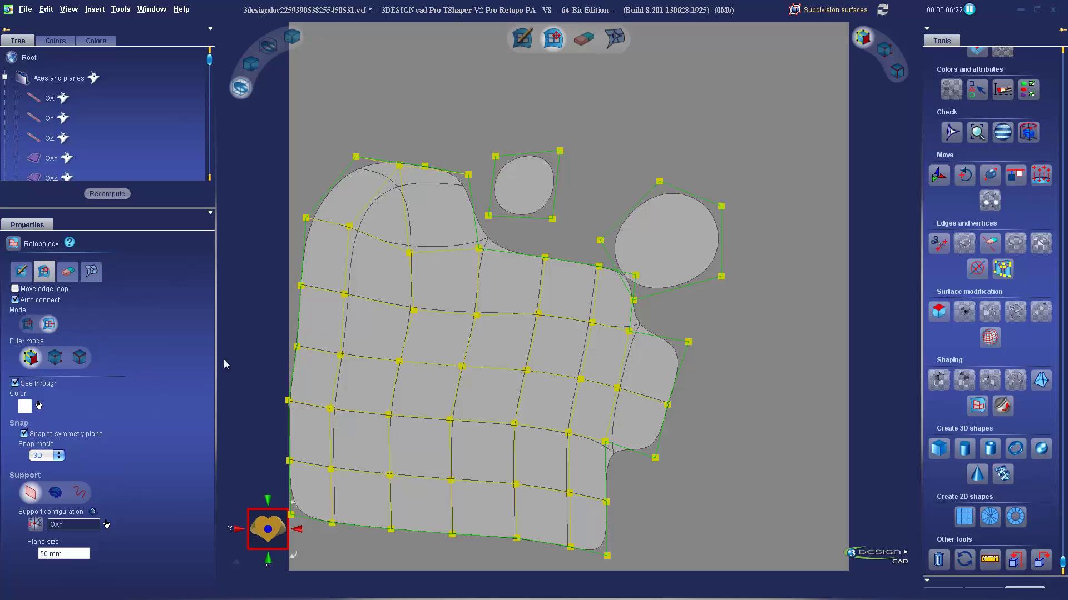
pyautogui.moveTo(604, 443); pyautogui.dragTo(639, 448)
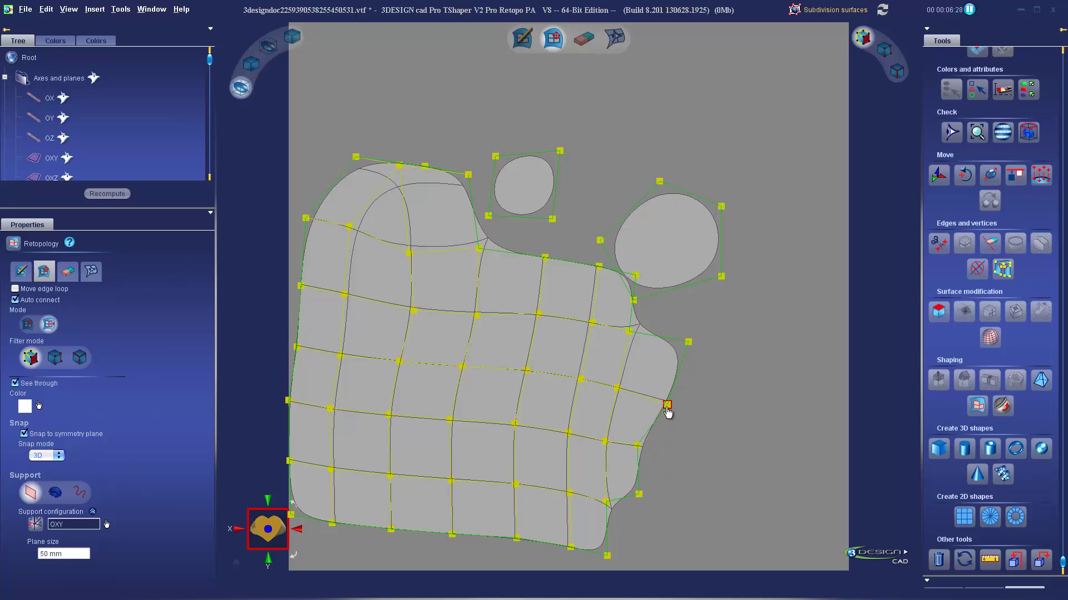
pyautogui.moveTo(667, 408); pyautogui.dragTo(643, 403)
pyautogui.moveTo(680, 343); pyautogui.dragTo(664, 340)
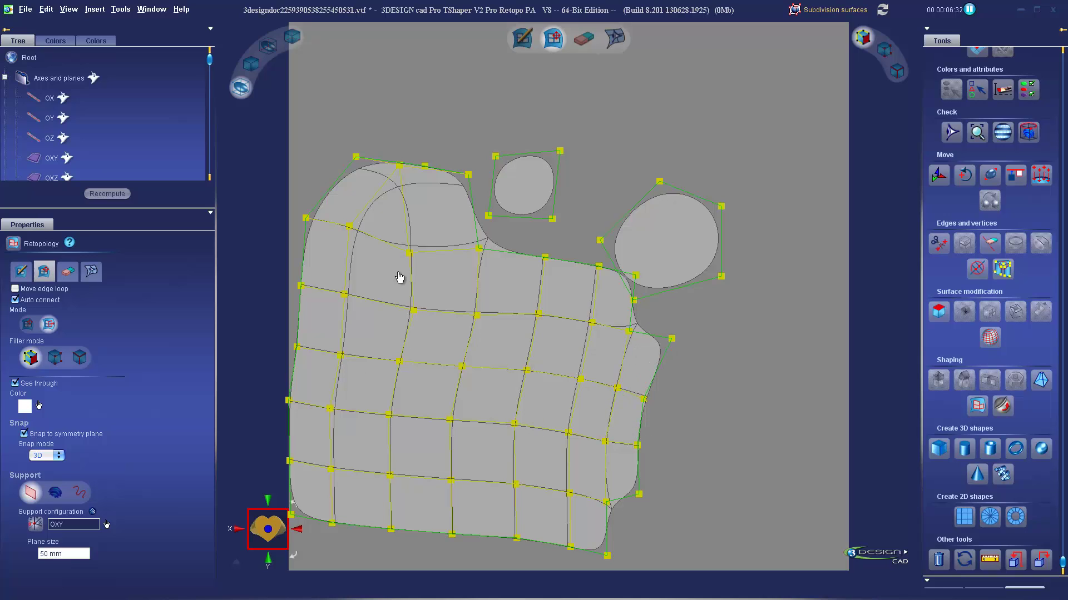
pyautogui.moveTo(525, 375); pyautogui.dragTo(507, 359)
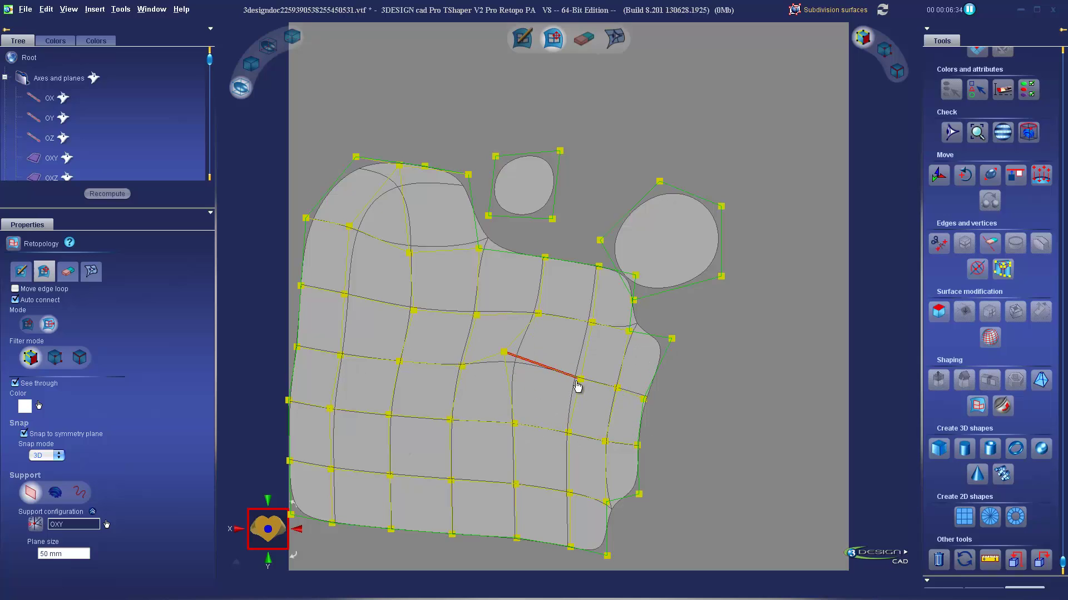
pyautogui.moveTo(575, 384); pyautogui.dragTo(547, 378)
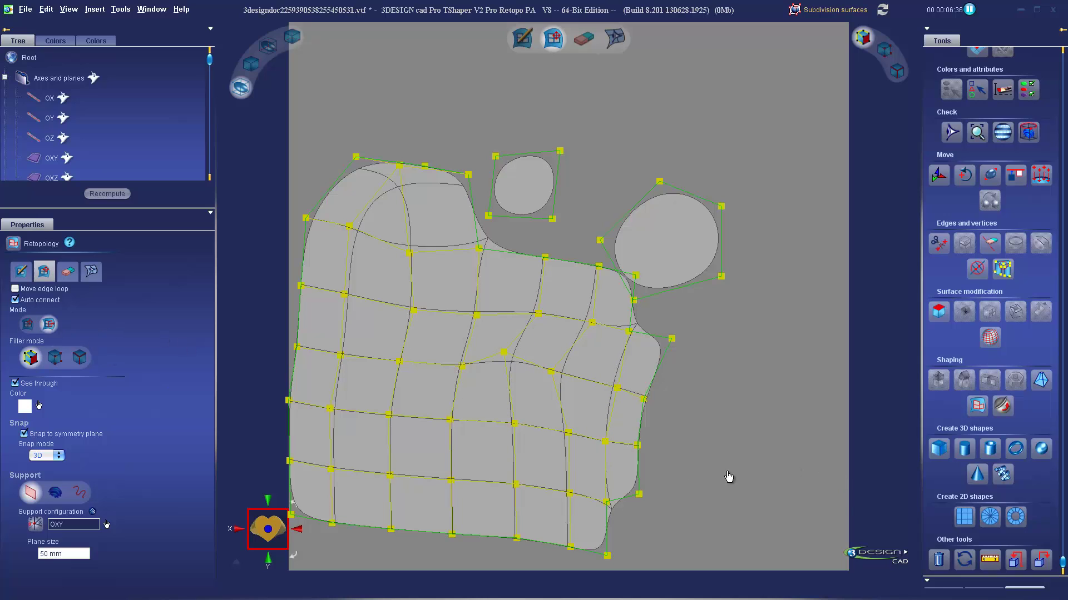
# - Switch to erase mode with Rub out and remove the two detached polygons at the mesh's upper right
pyautogui.click(69, 272)
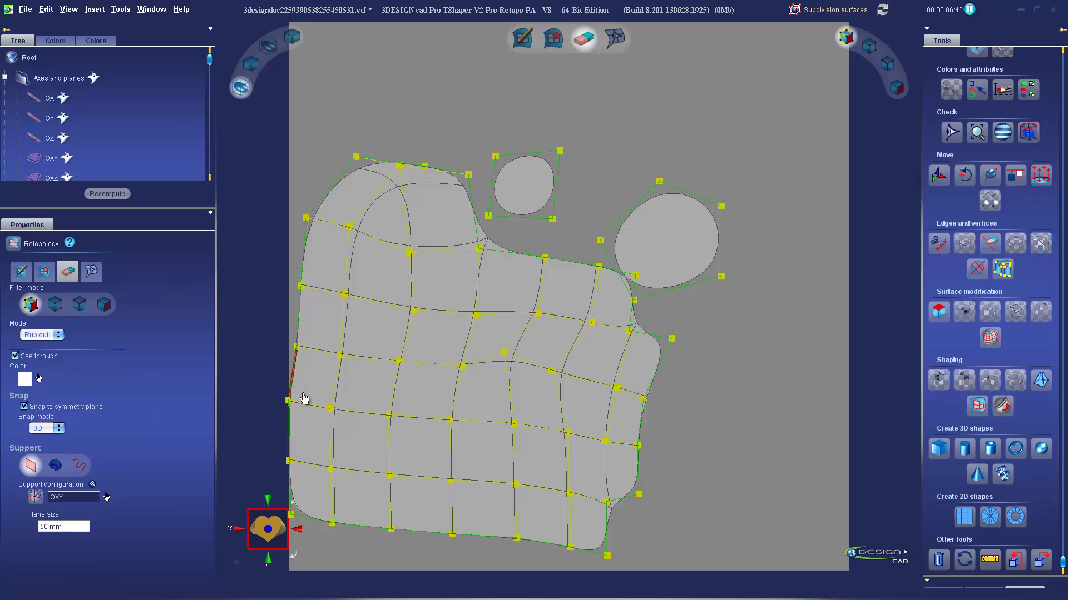
pyautogui.click(665, 319)
pyautogui.click(670, 295)
pyautogui.click(528, 178)
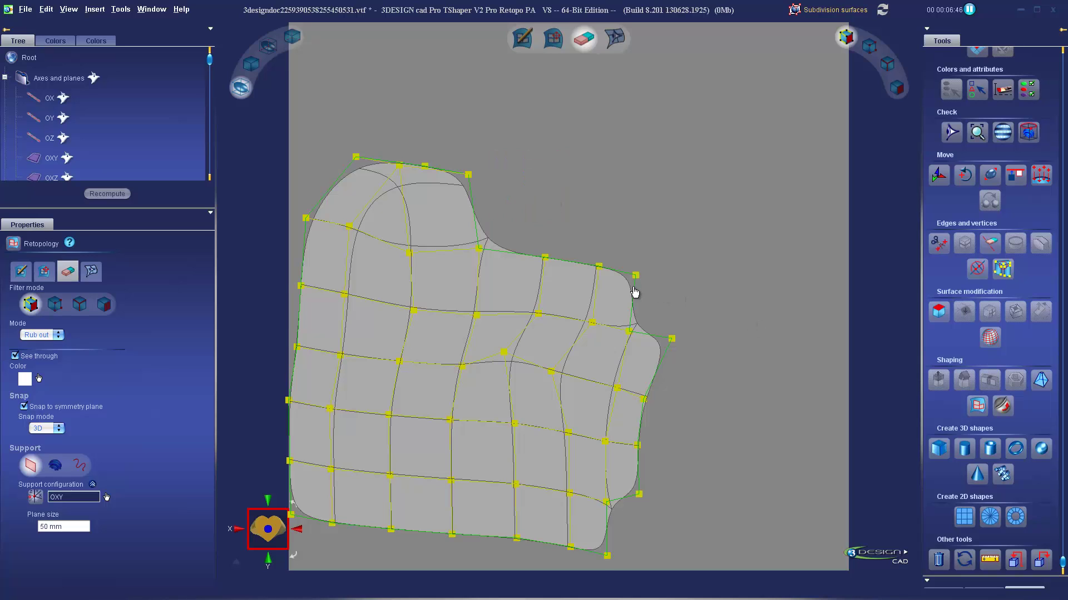
# - Rub out the outermost faces along the mesh's upper right side
pyautogui.click(625, 294)
pyautogui.click(637, 356)
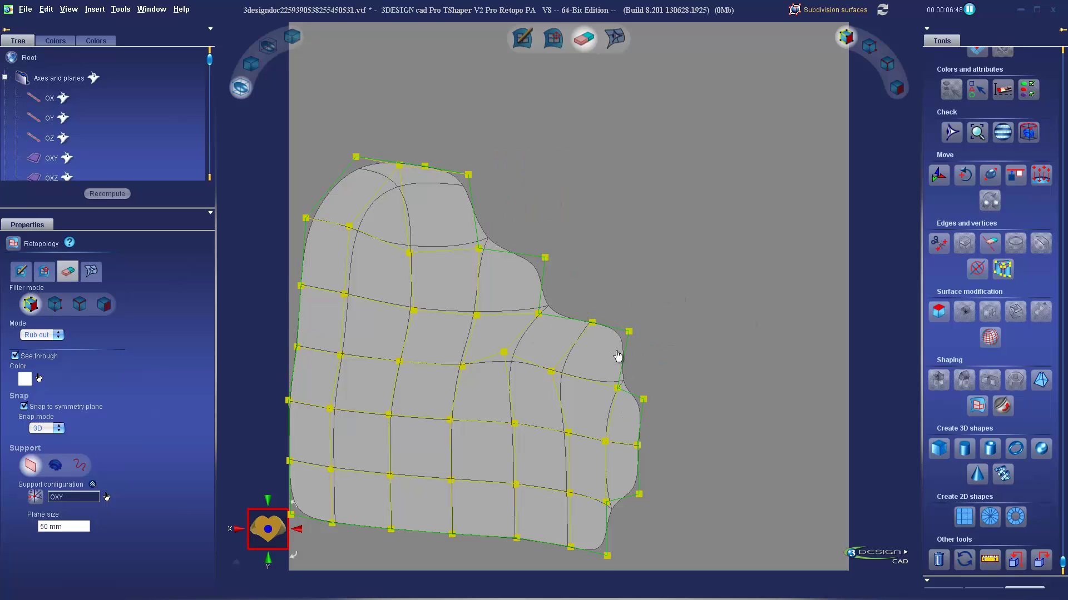
pyautogui.click(612, 347)
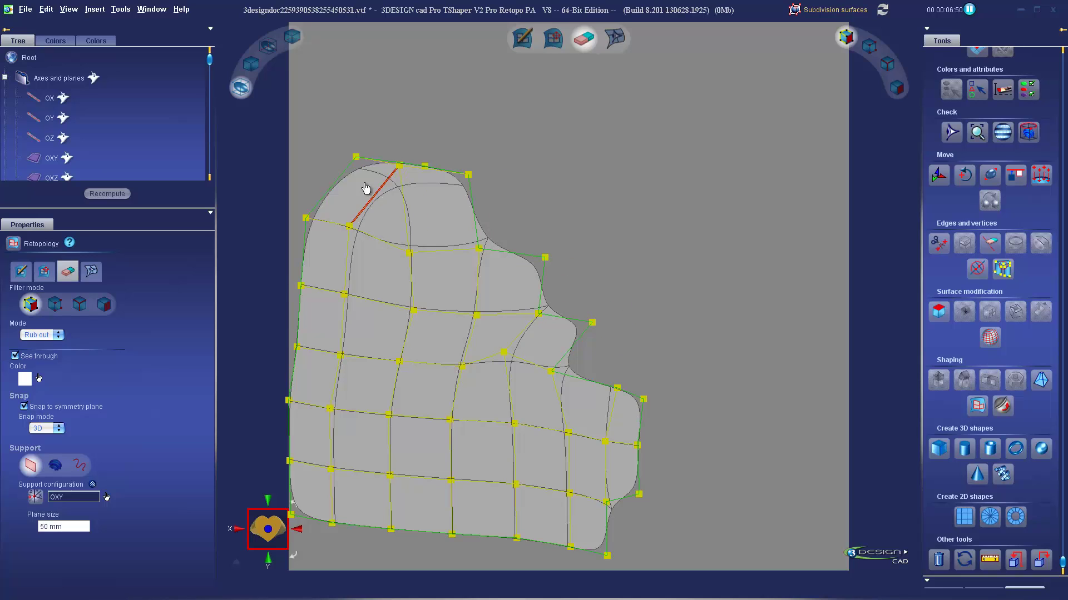
# - Erase the faces protruding above the mesh's top row, along with the leftover thin strip above them
pyautogui.click(395, 211)
pyautogui.click(406, 219)
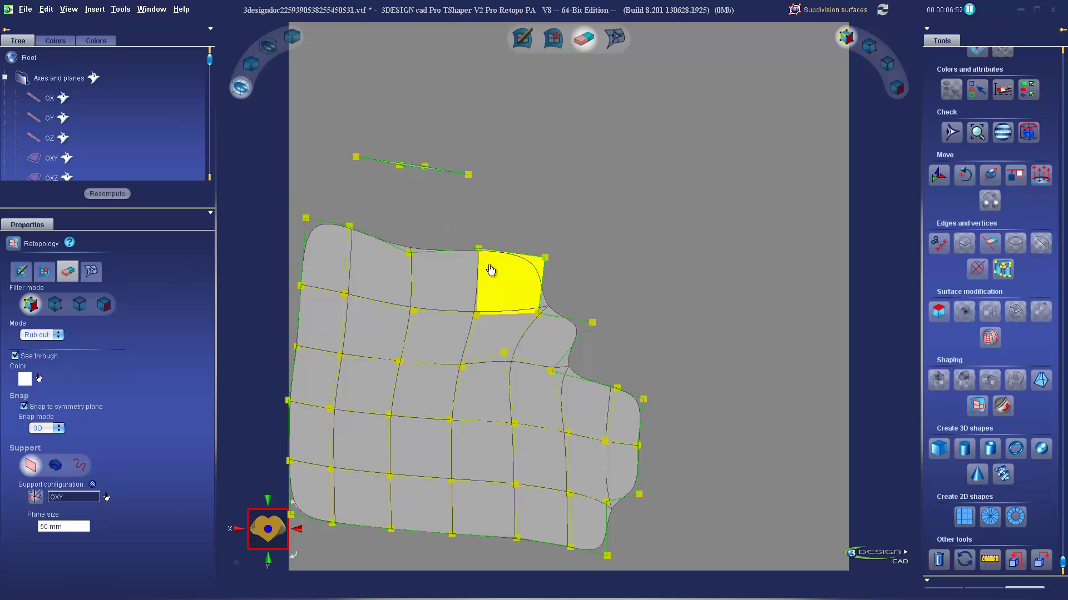
pyautogui.click(399, 168)
pyautogui.click(412, 172)
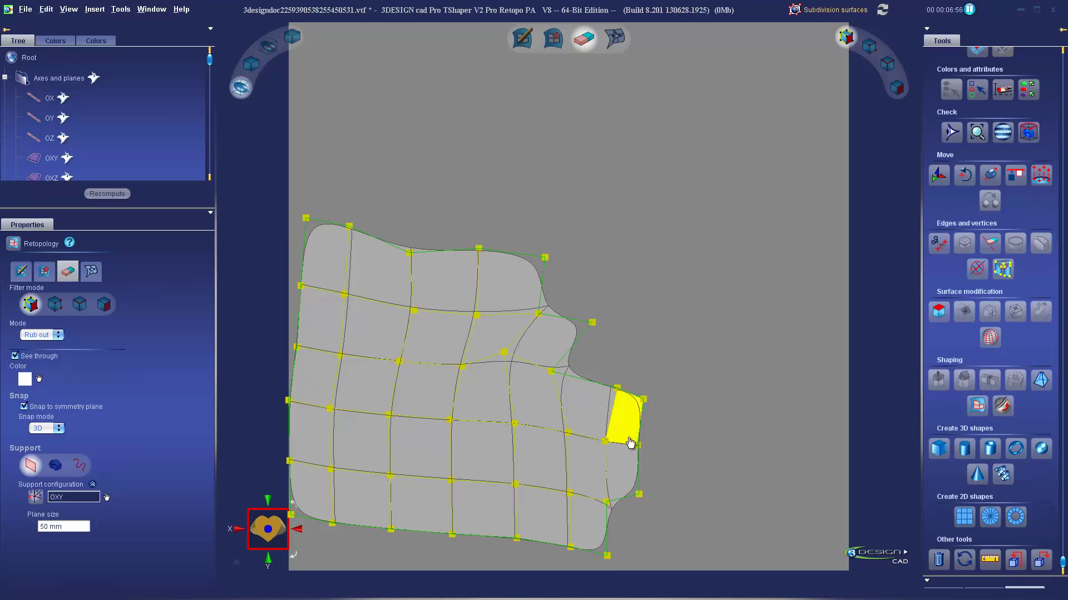
# - Restrict erasing to faces and rub out three adjacent faces at the right end of the second row
pyautogui.click(589, 331)
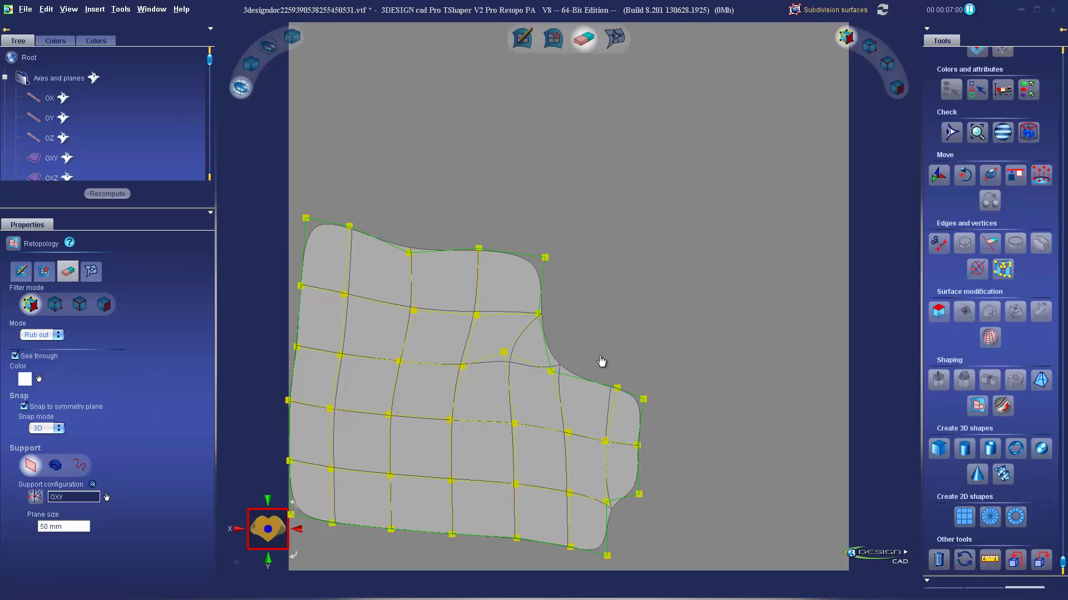
pyautogui.hotkey('ctrl', 'z')
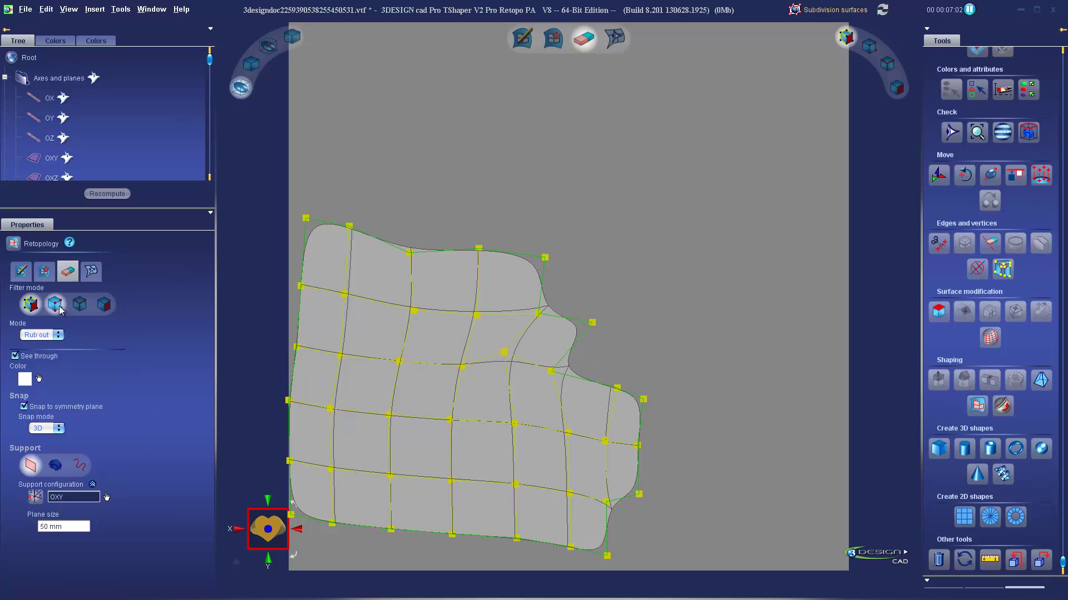
pyautogui.click(104, 304)
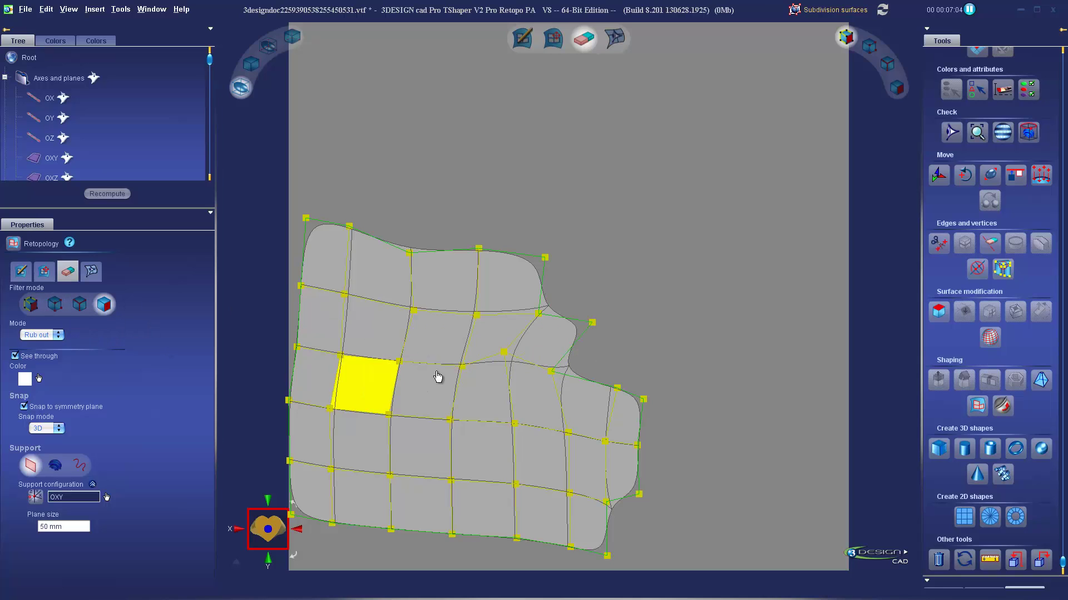
pyautogui.click(454, 337)
pyautogui.click(535, 350)
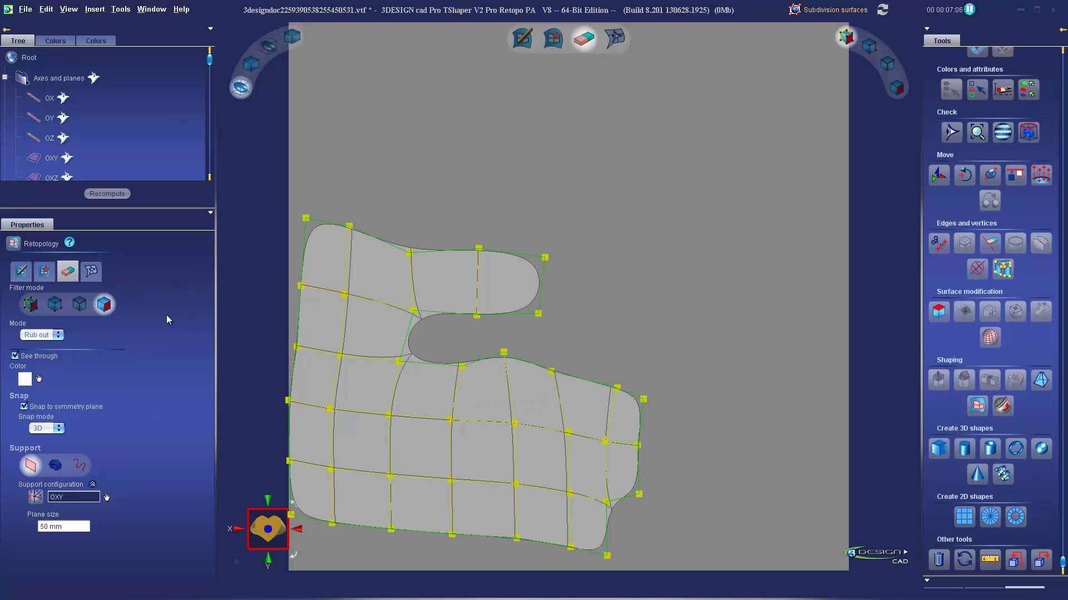
# - Restrict erasing to edges and remove the top row of faces by rubbing out its upper edges
pyautogui.click(80, 305)
pyautogui.click(334, 224)
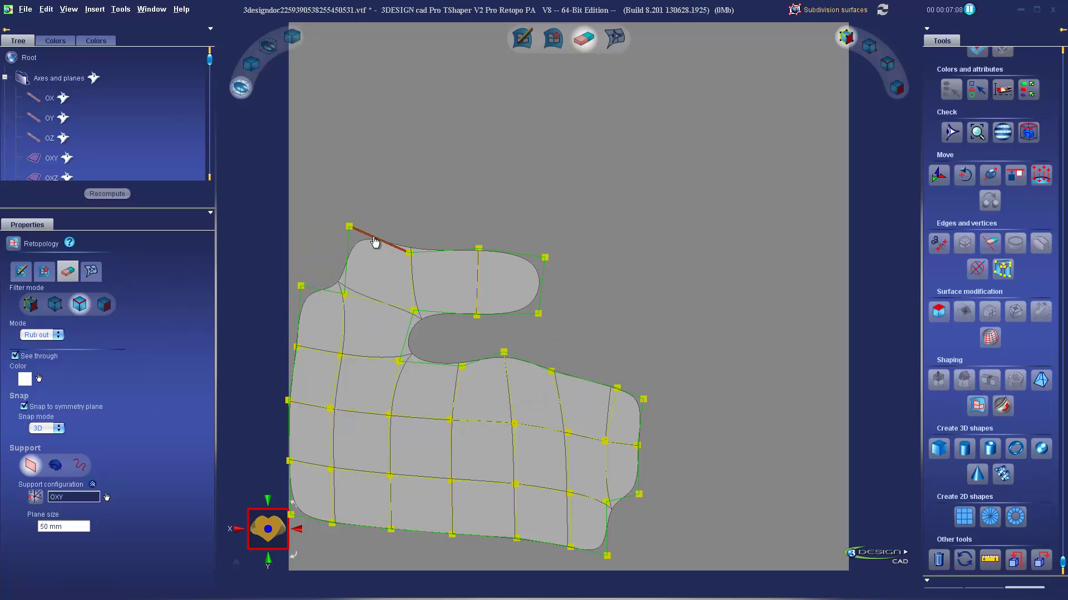
pyautogui.click(374, 238)
pyautogui.click(443, 258)
pyautogui.click(504, 250)
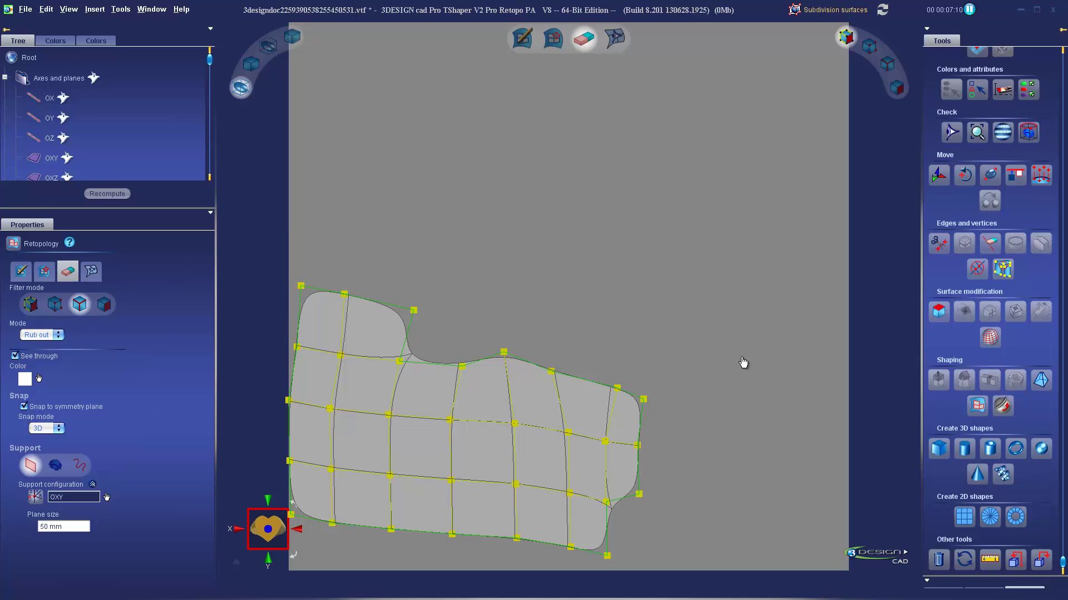
# - Switch the erase filter back to all element types and remove the remaining faces protruding at the mesh's upper left
pyautogui.click(31, 305)
pyautogui.click(384, 331)
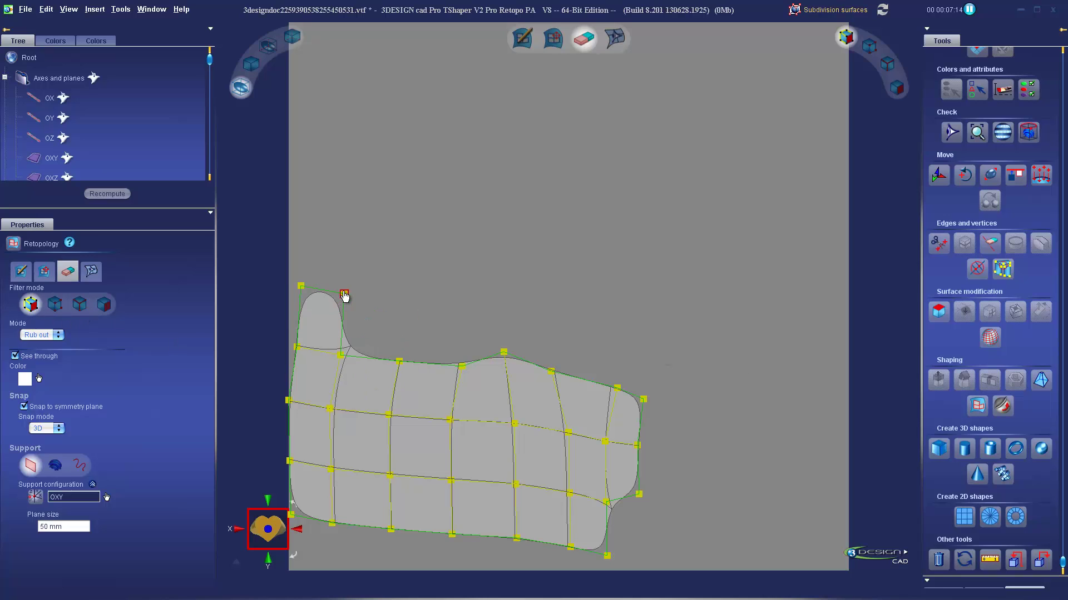
pyautogui.click(344, 294)
pyautogui.click(301, 286)
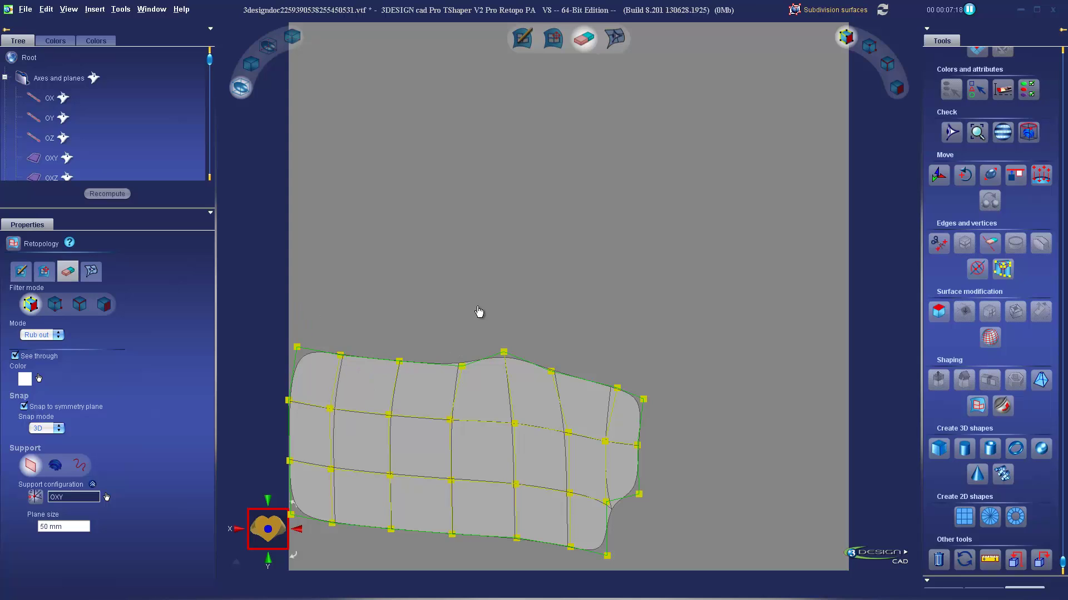
# - Display the retopology surface without its support plane and inspect it from an oblique view
pyautogui.click(91, 271)
pyautogui.moveTo(565, 405); pyautogui.dragTo(562, 331, button='right')
pyautogui.moveTo(604, 286); pyautogui.dragTo(579, 333, button='right')
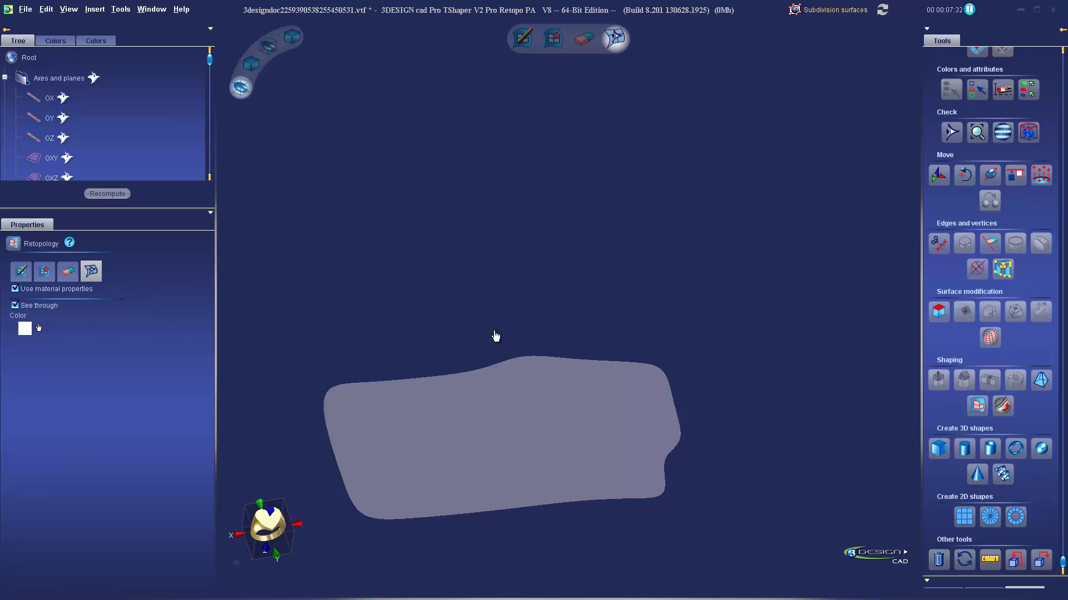
pyautogui.scroll(-1, 549, 401)
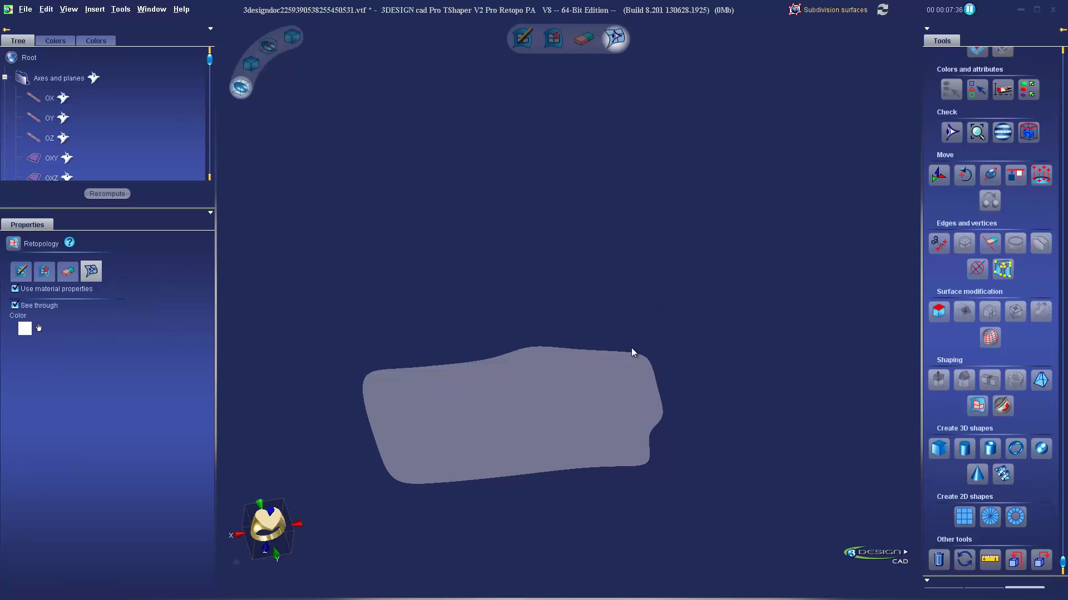
# - Select the interior vertex below the middle of the mesh's top edge and raise it along the Z axis
pyautogui.scroll(3, 965, 257)
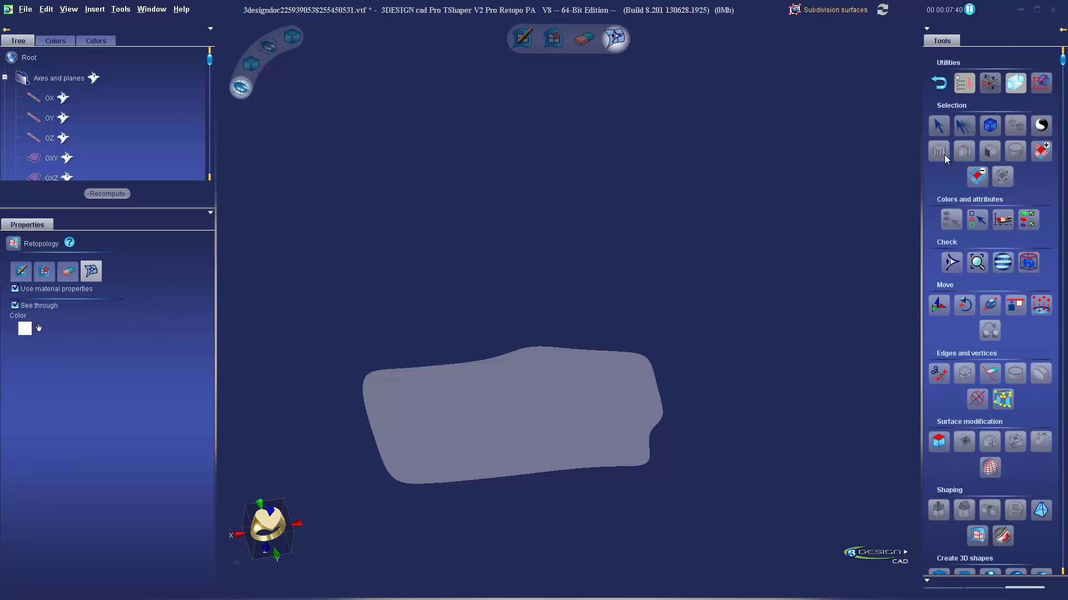
pyautogui.click(939, 127)
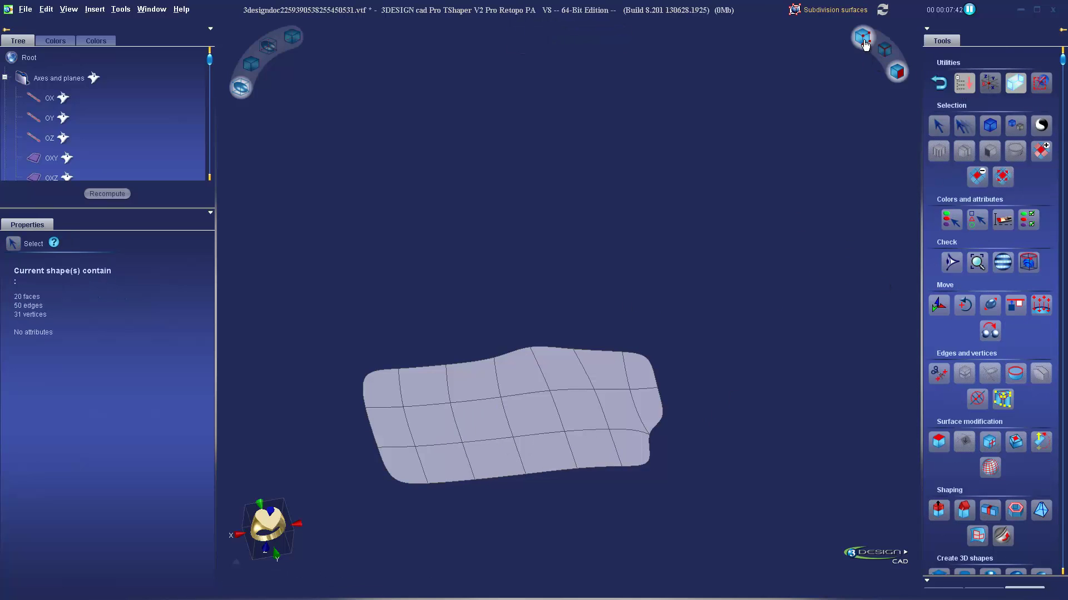
pyautogui.click(505, 370)
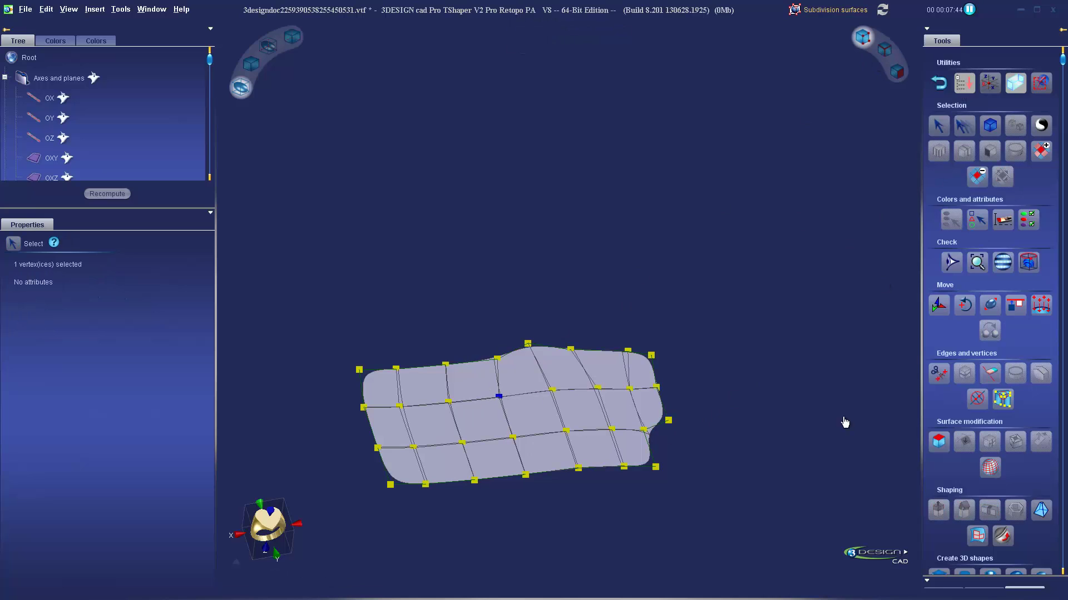
pyautogui.click(938, 304)
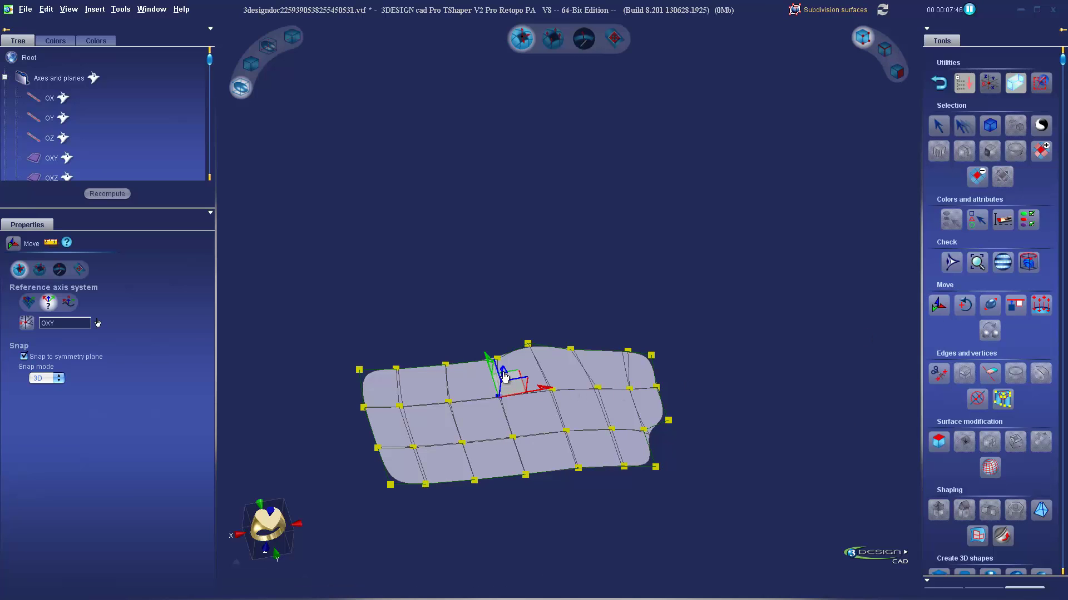
pyautogui.moveTo(505, 377); pyautogui.dragTo(509, 349)
# - Move the interior vertex diagonally below the raised one down along the Z axis by about 5 mm
pyautogui.click(466, 445)
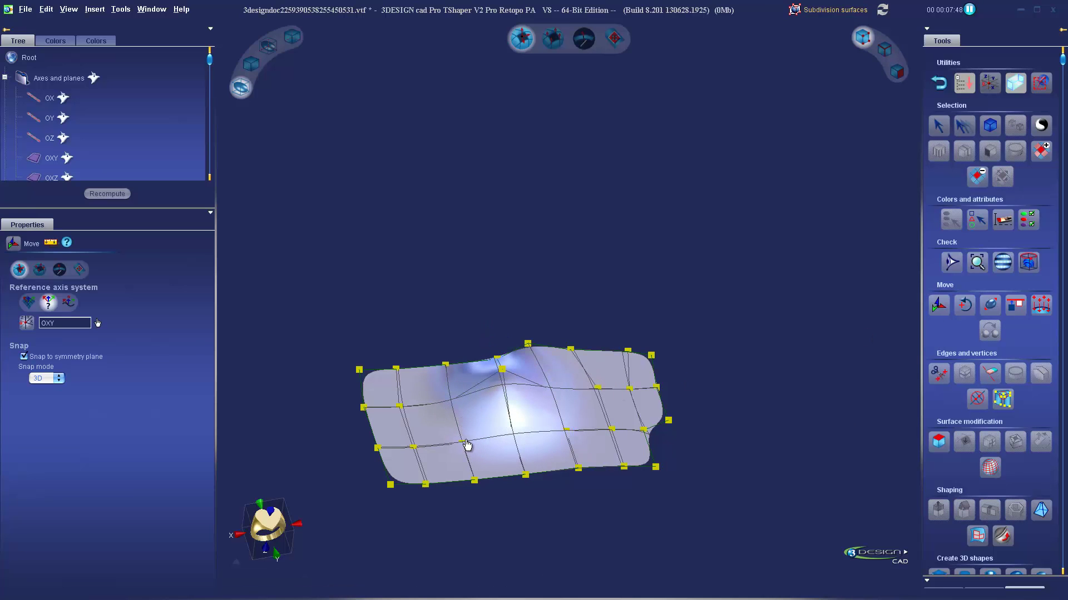
pyautogui.click(463, 445)
pyautogui.moveTo(466, 422); pyautogui.dragTo(464, 449)
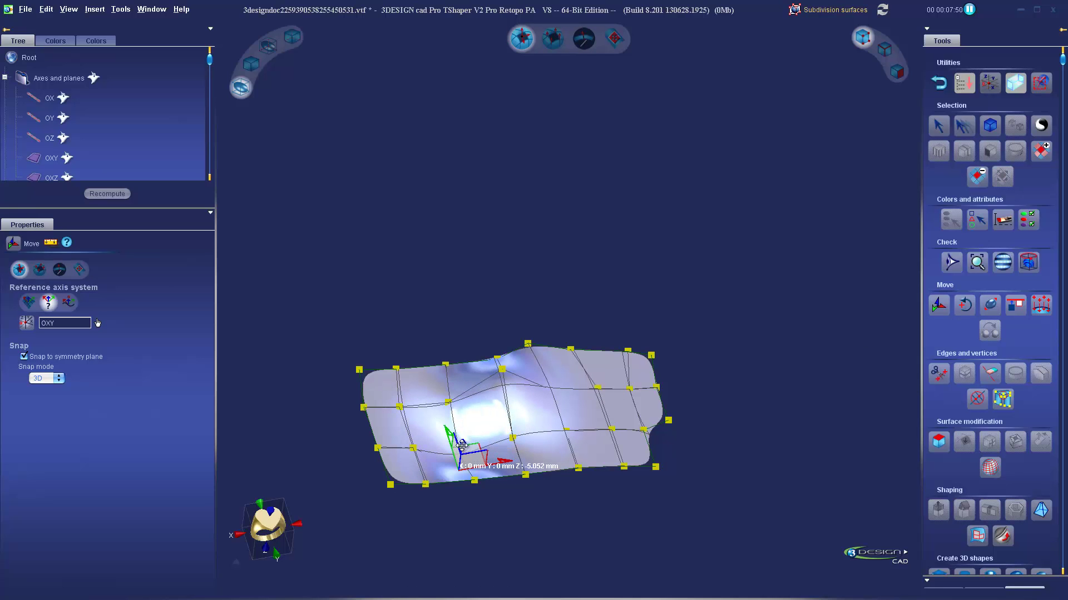
# - Reopen Retopology on the deformed mesh in polygon drawing mode
pyautogui.moveTo(665, 429); pyautogui.dragTo(708, 327, button='middle')
pyautogui.scroll(-5, 997, 428)
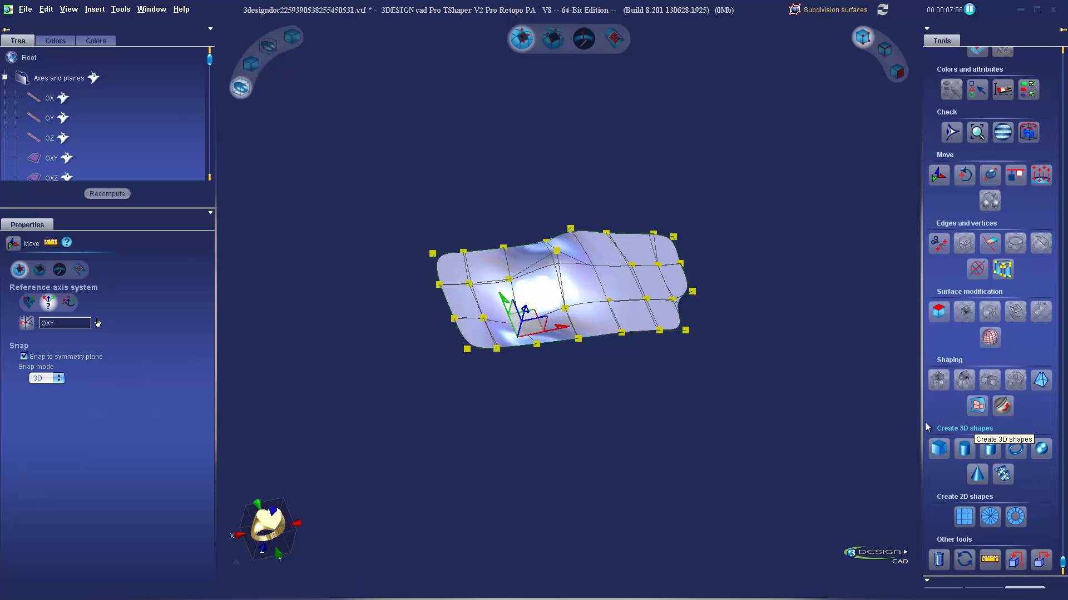
pyautogui.click(977, 407)
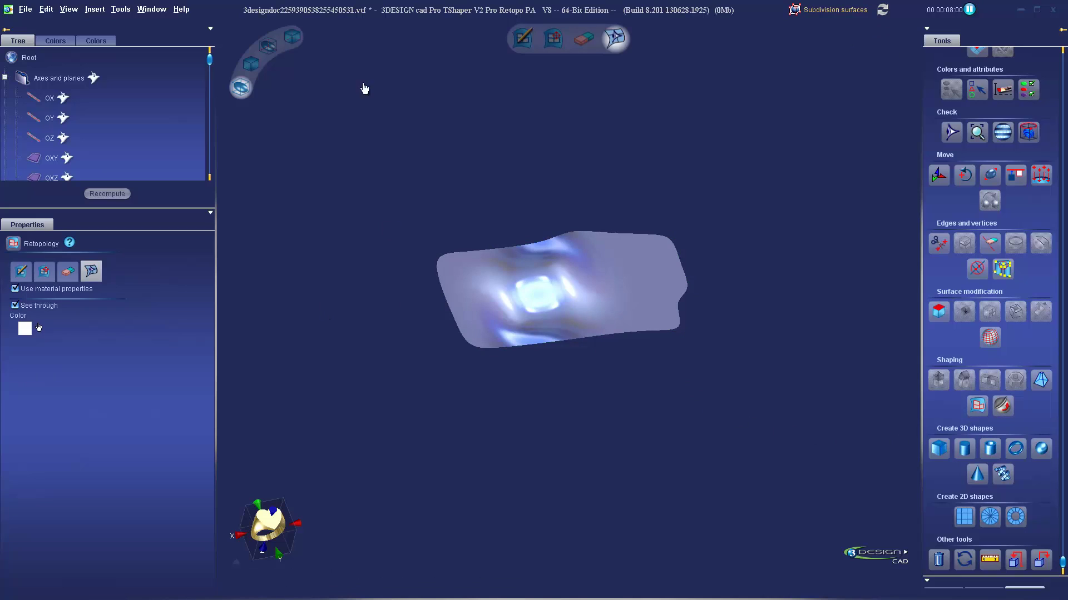
pyautogui.click(21, 271)
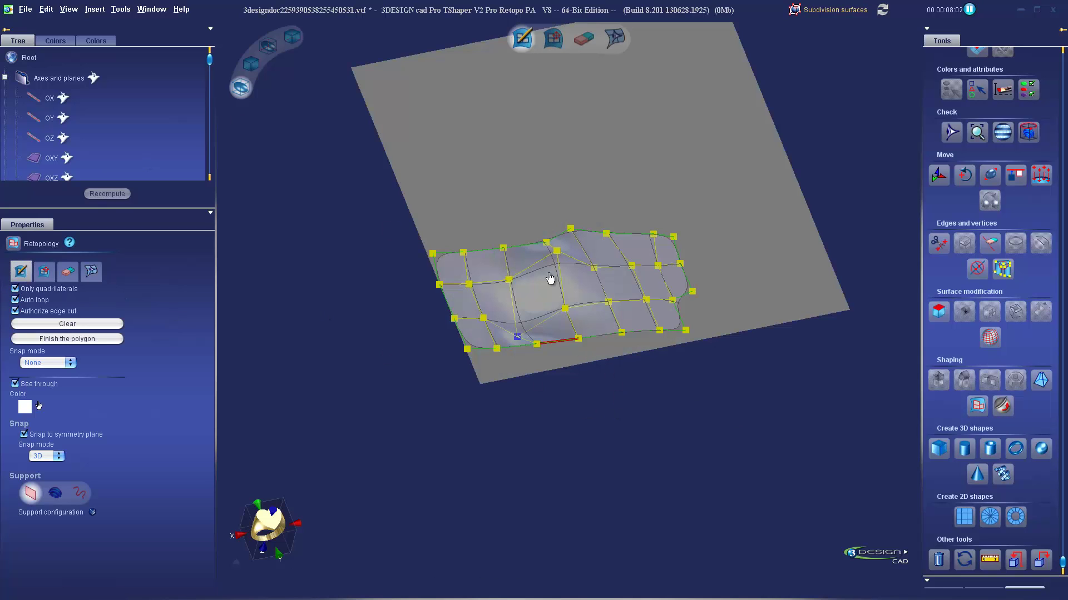
pyautogui.click(528, 245)
pyautogui.press('Escape')
# - Switch to vertex and edge editing, pull the middle top edge outward, and extrude three connected faces from the sloping edge beside it
pyautogui.click(44, 272)
pyautogui.moveTo(528, 246); pyautogui.dragTo(516, 183)
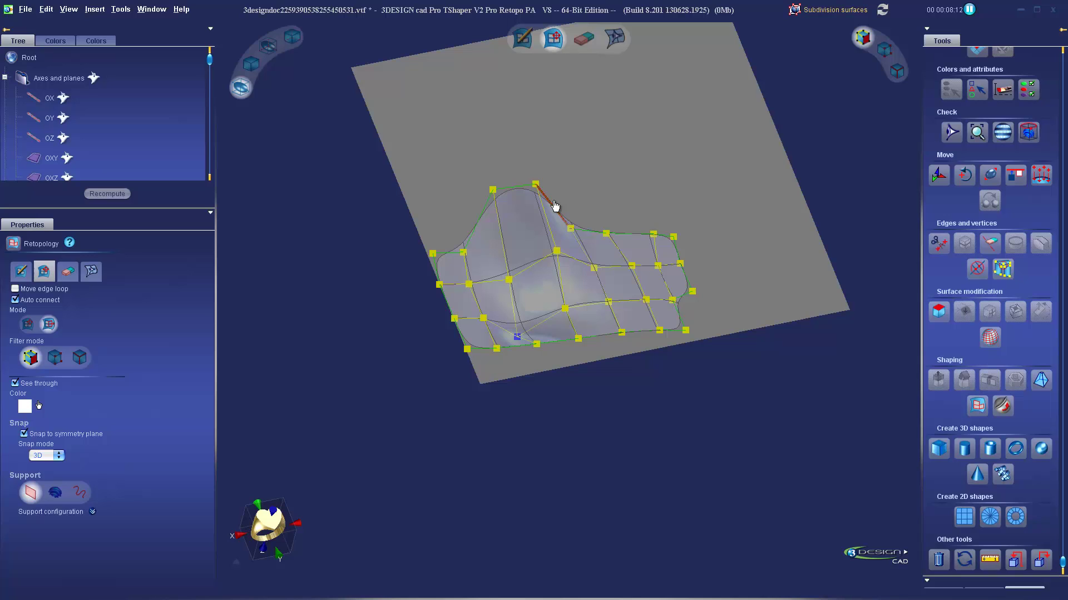
pyautogui.moveTo(555, 206); pyautogui.dragTo(609, 119)
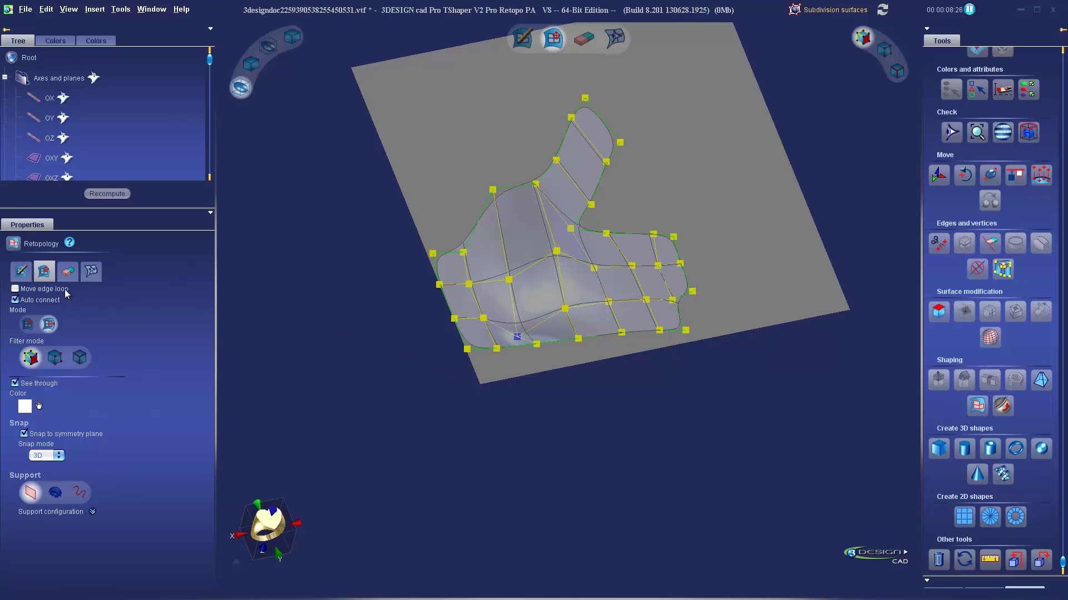
# - Delete the entire retopology mesh
pyautogui.click(939, 560)
pyautogui.scroll(3, 1015, 372)
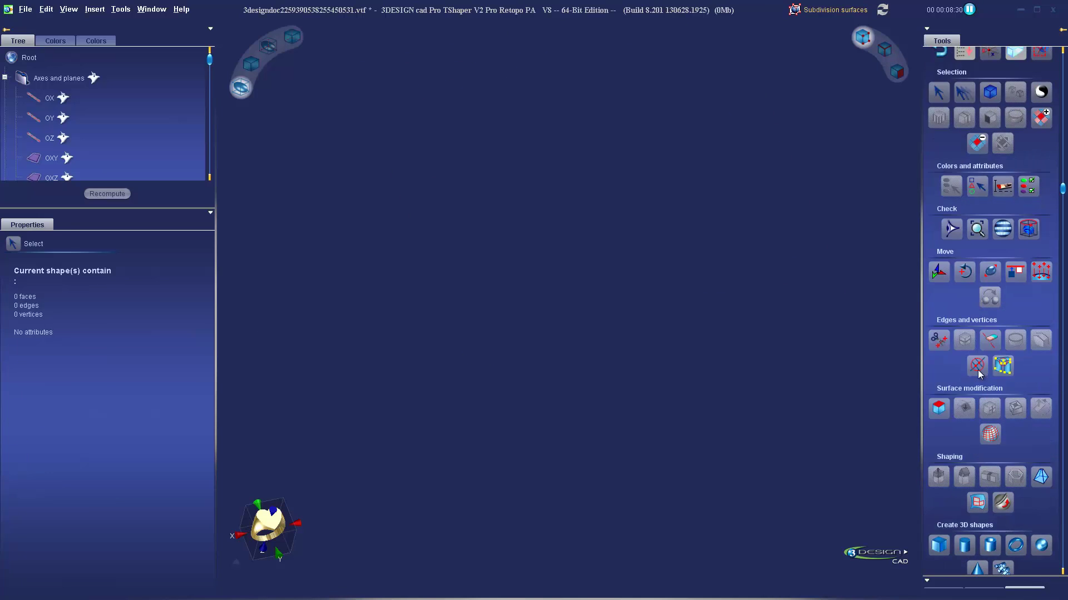
# - Create a flat 2D ring and open Retopology on it in polygon drawing mode
pyautogui.scroll(-3, 977, 369)
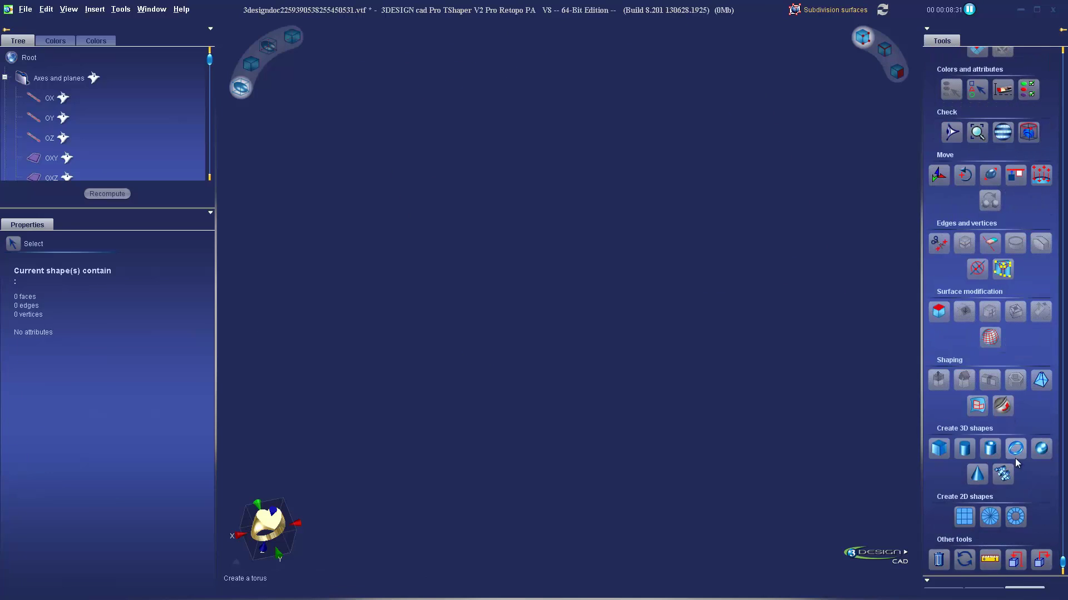
pyautogui.click(1012, 516)
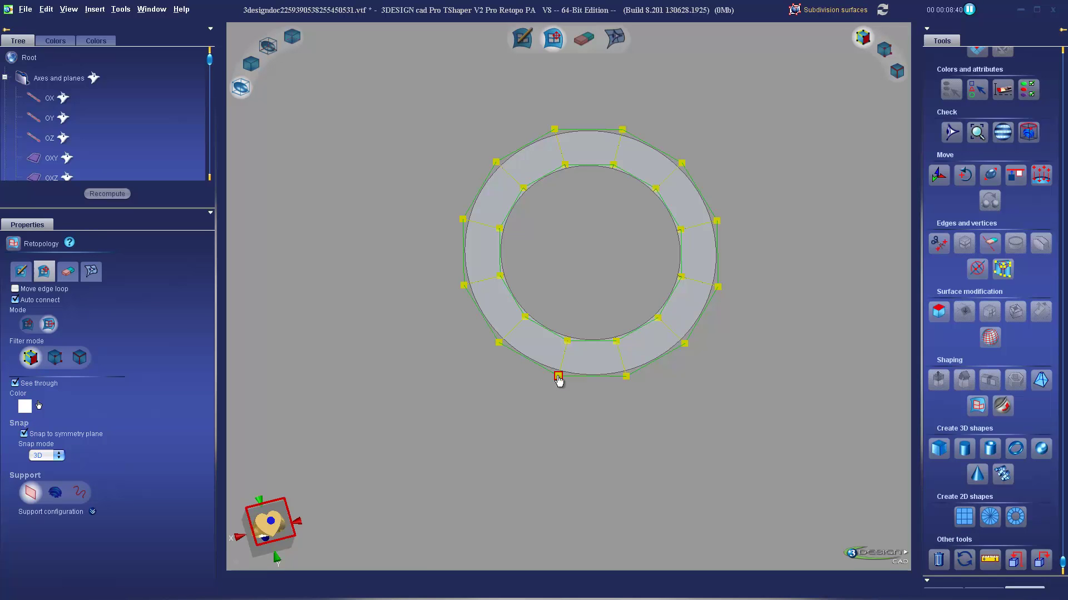
pyautogui.click(23, 272)
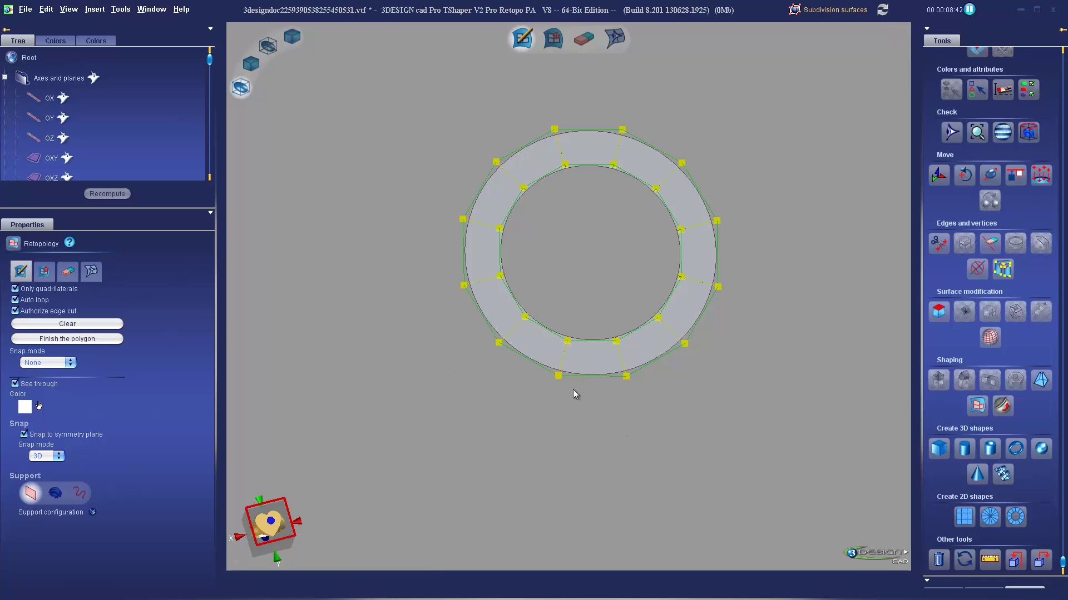
# - Draw outward-pointing triangular faces on the flat ring's bottom, lower-right and upper-right outer edges
pyautogui.click(558, 376)
pyautogui.click(588, 444)
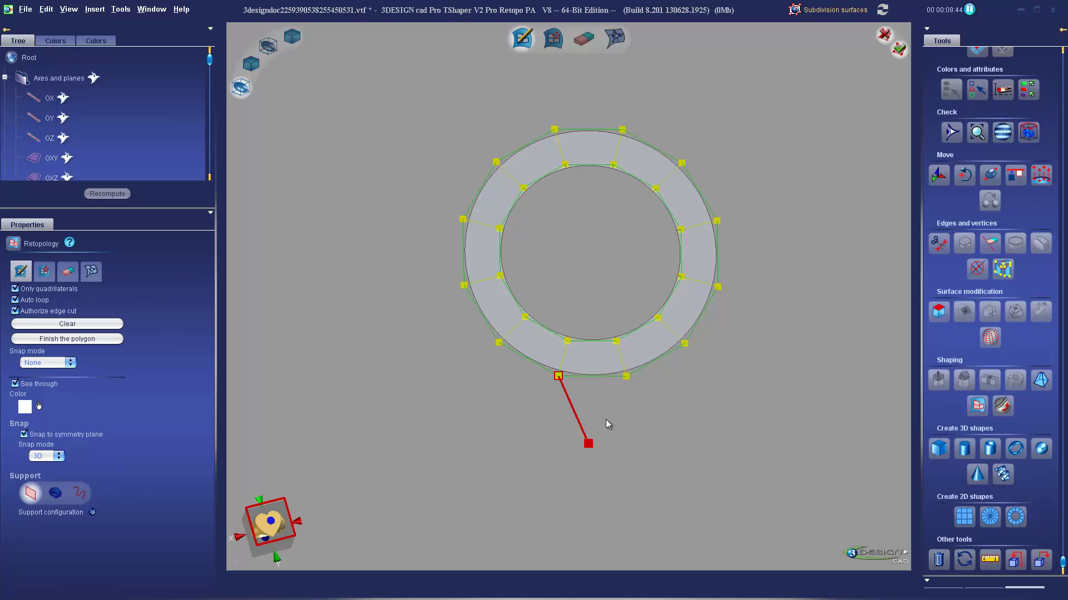
pyautogui.click(626, 376)
pyautogui.click(685, 343)
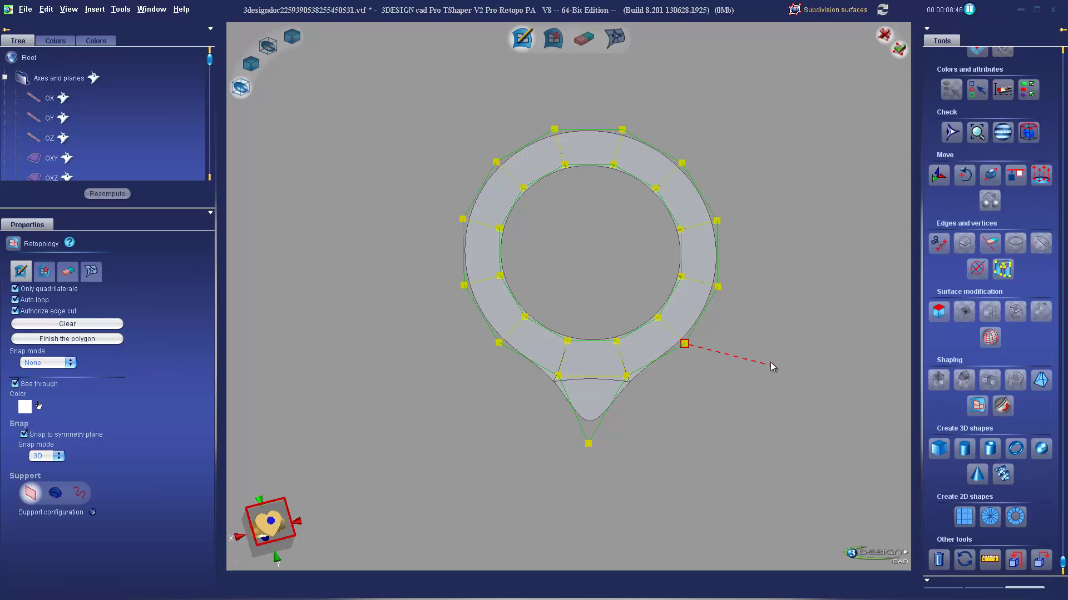
pyautogui.click(717, 221)
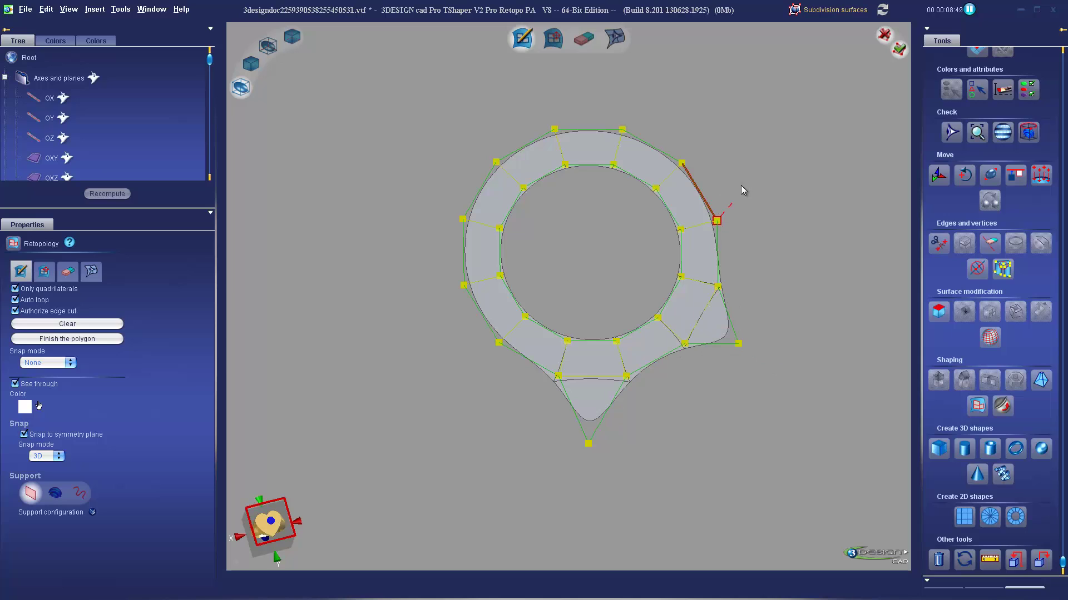
pyautogui.click(682, 163)
# - Draw outward-pointing triangular faces on the flat ring's top, upper-left and lower-left outer edges
pyautogui.click(622, 130)
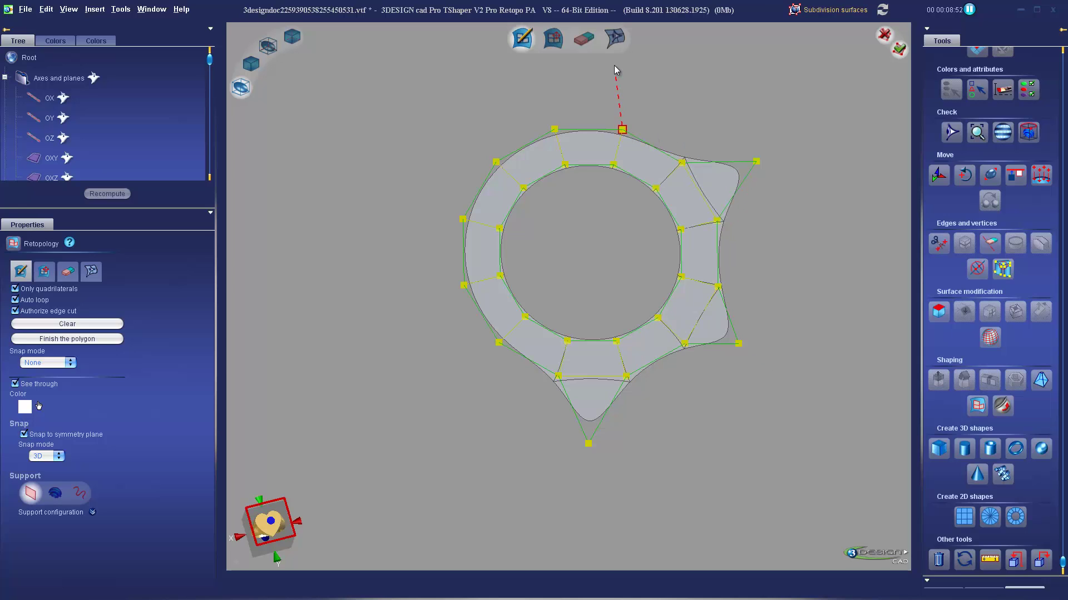
pyautogui.click(555, 129)
pyautogui.click(496, 161)
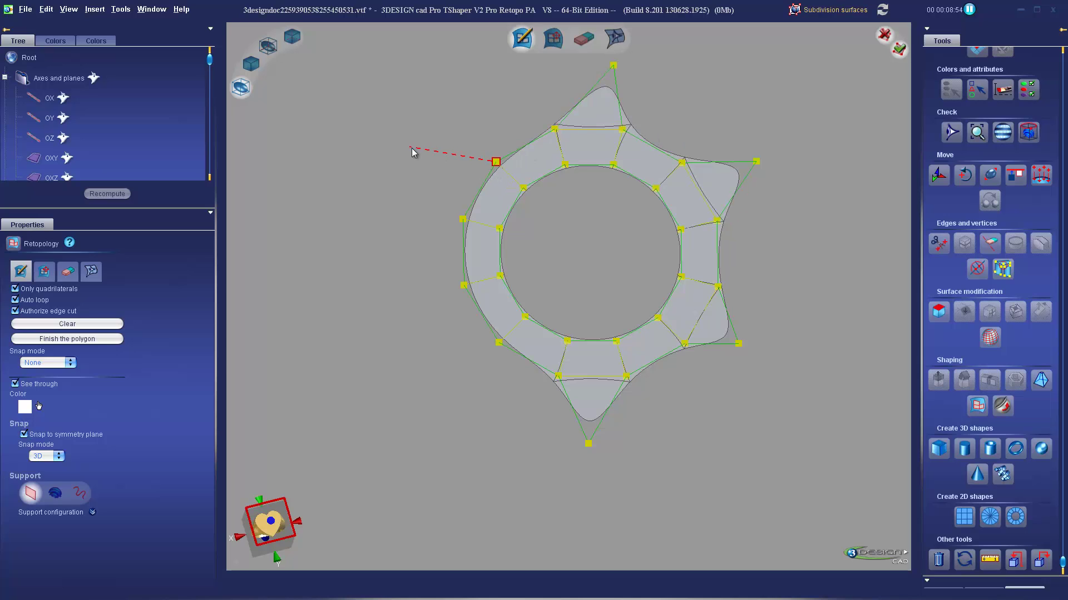
pyautogui.click(410, 148)
pyautogui.click(462, 220)
pyautogui.click(463, 285)
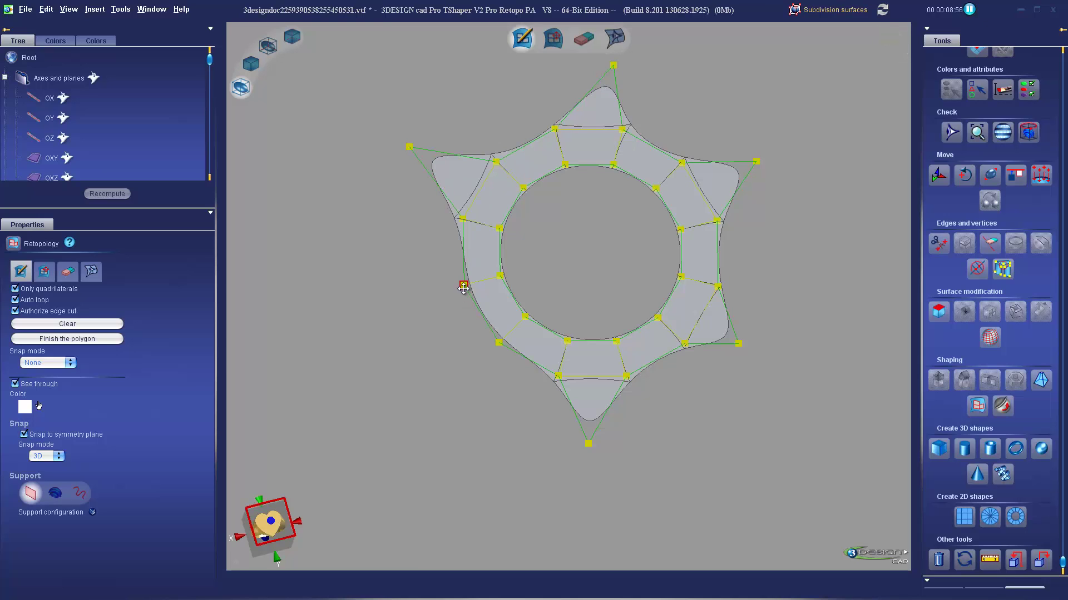
pyautogui.click(424, 355)
pyautogui.click(498, 343)
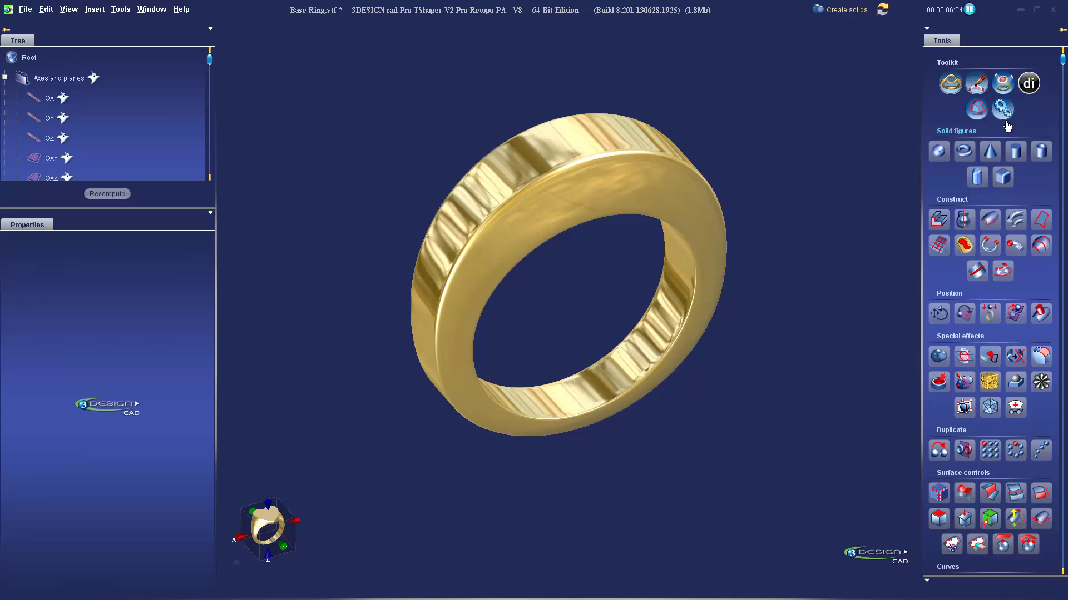
# - Switch the Base Ring model to subdivision surfaces and start the Retopology tool
pyautogui.click(548, 193)
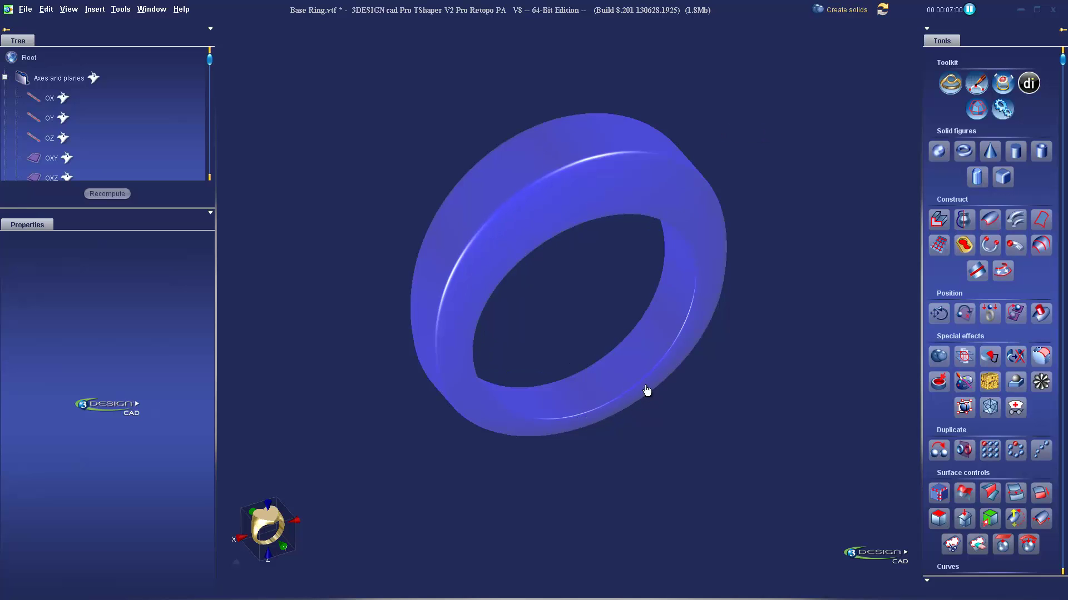
pyautogui.click(749, 305)
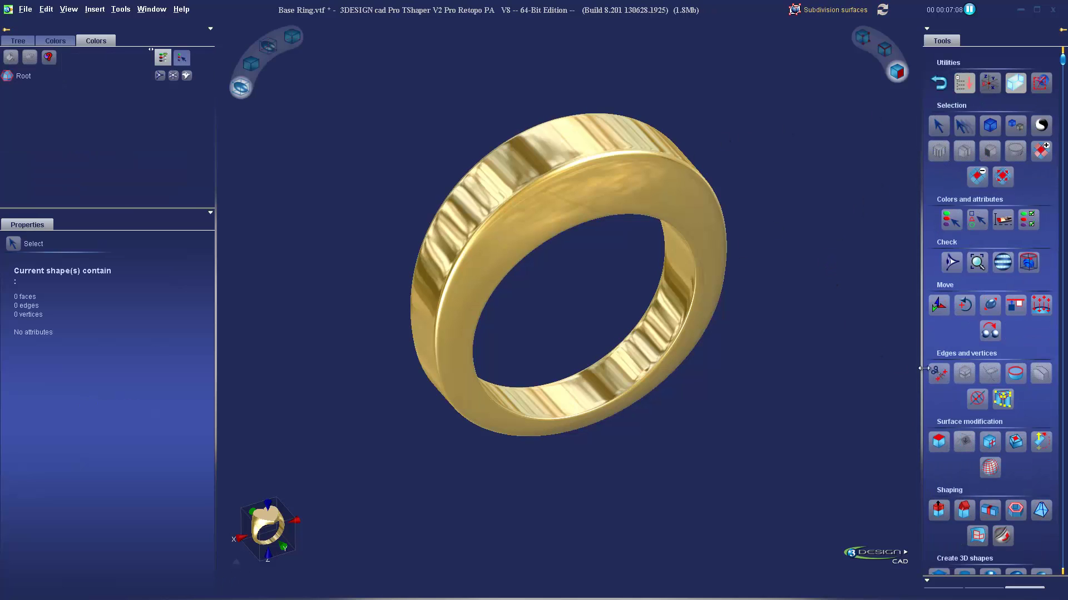
pyautogui.scroll(-4, 1018, 493)
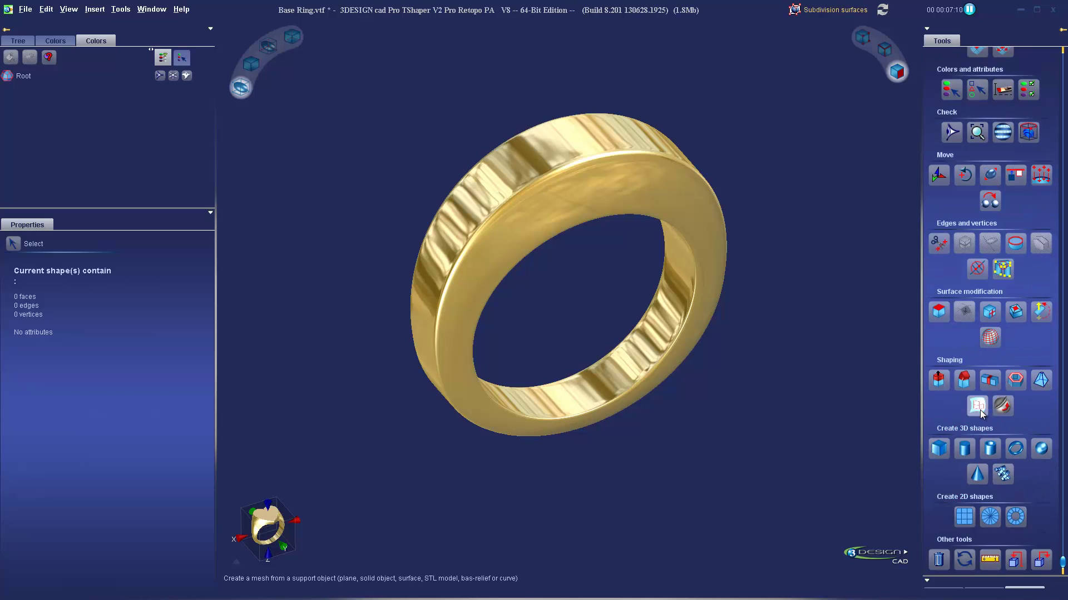
pyautogui.click(978, 407)
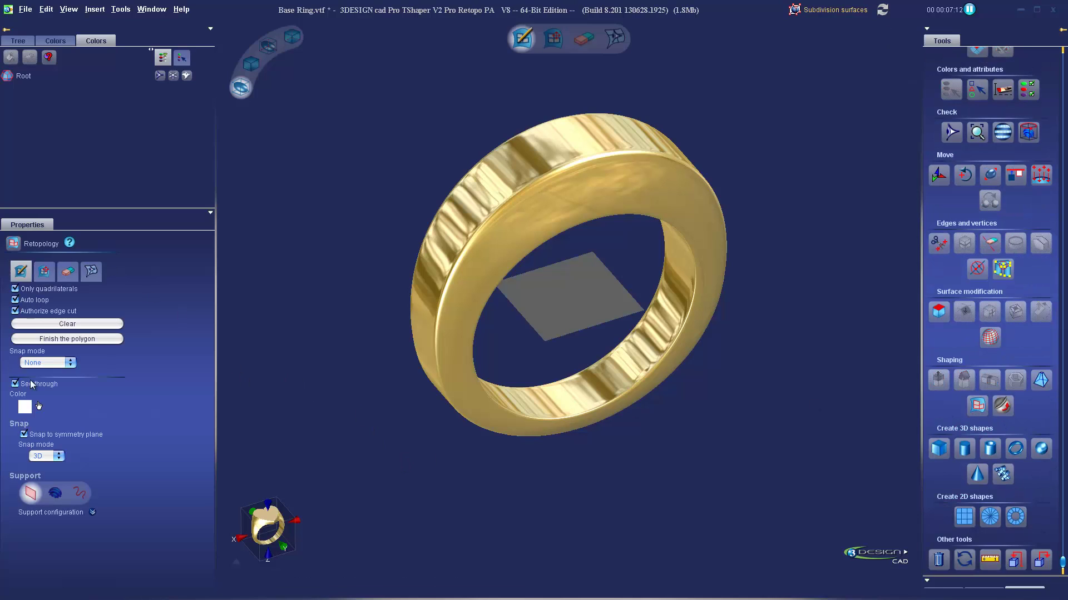
# - Set the Retopology support type to solids and add the ring as the support solid
pyautogui.click(55, 494)
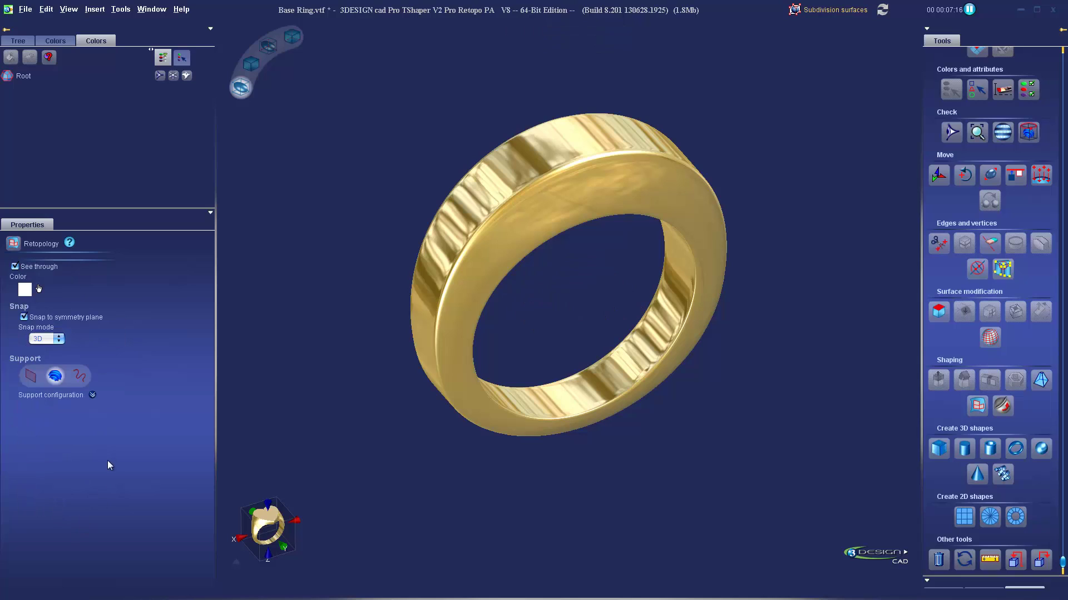
pyautogui.click(93, 395)
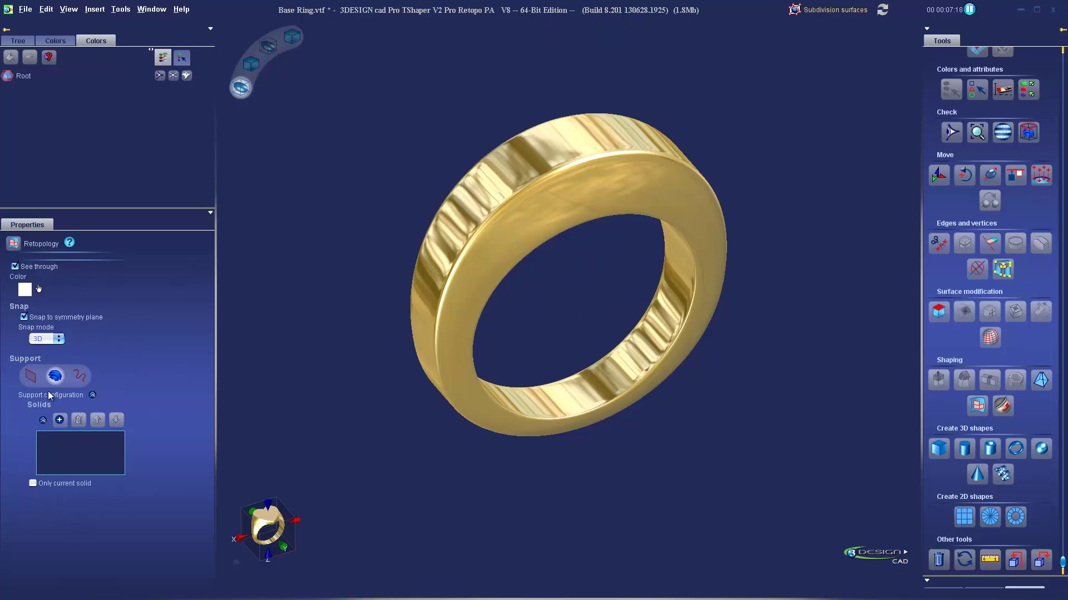
pyautogui.click(59, 420)
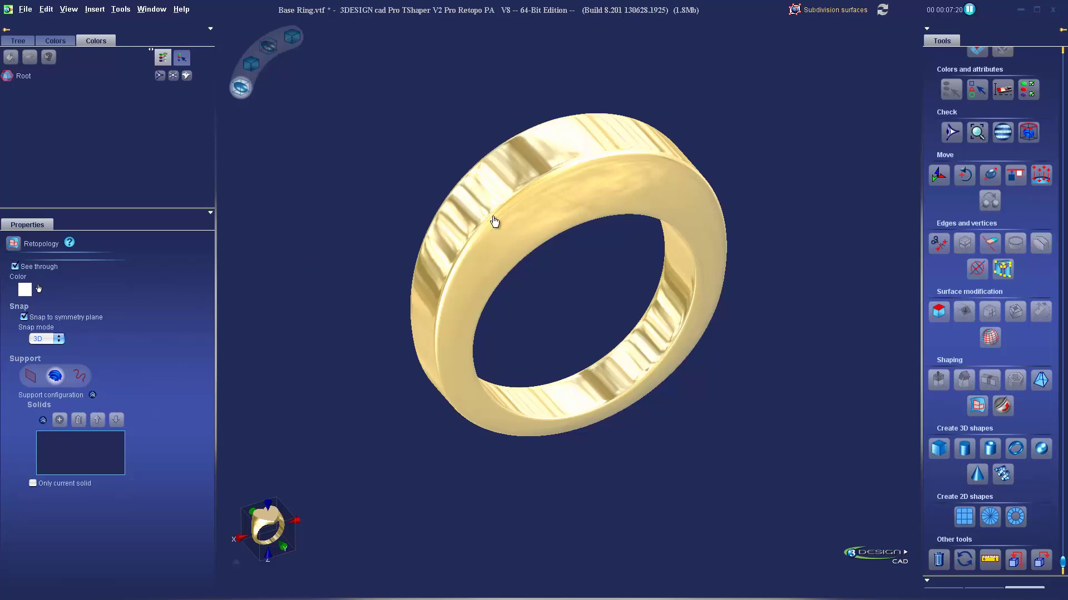
pyautogui.click(614, 400)
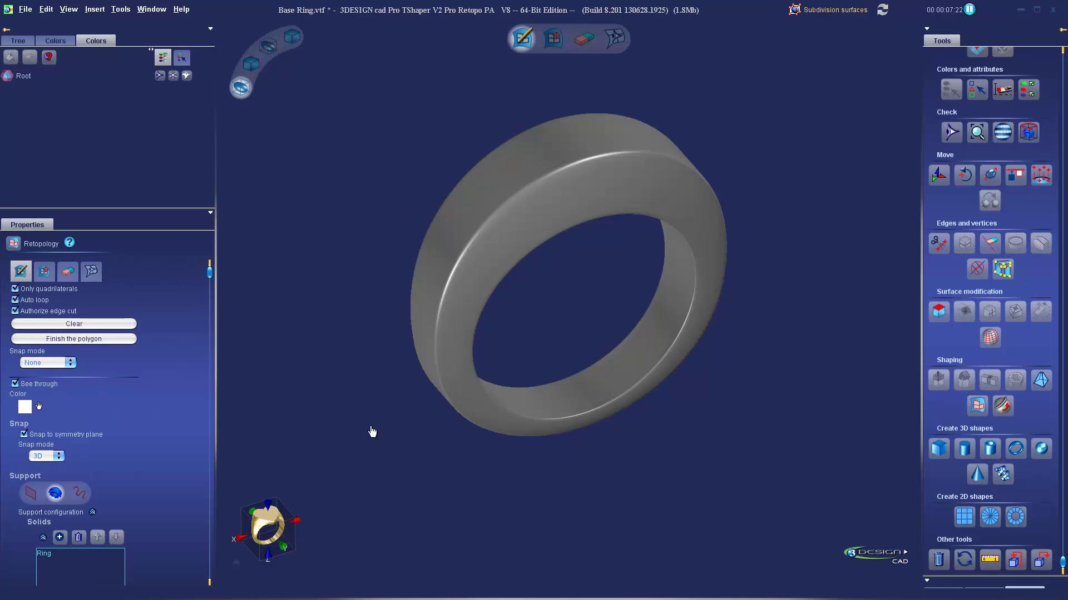
# - From the top view, draw a small four-sided polygon on the ring's outer band, left of its centre
pyautogui.click(262, 514)
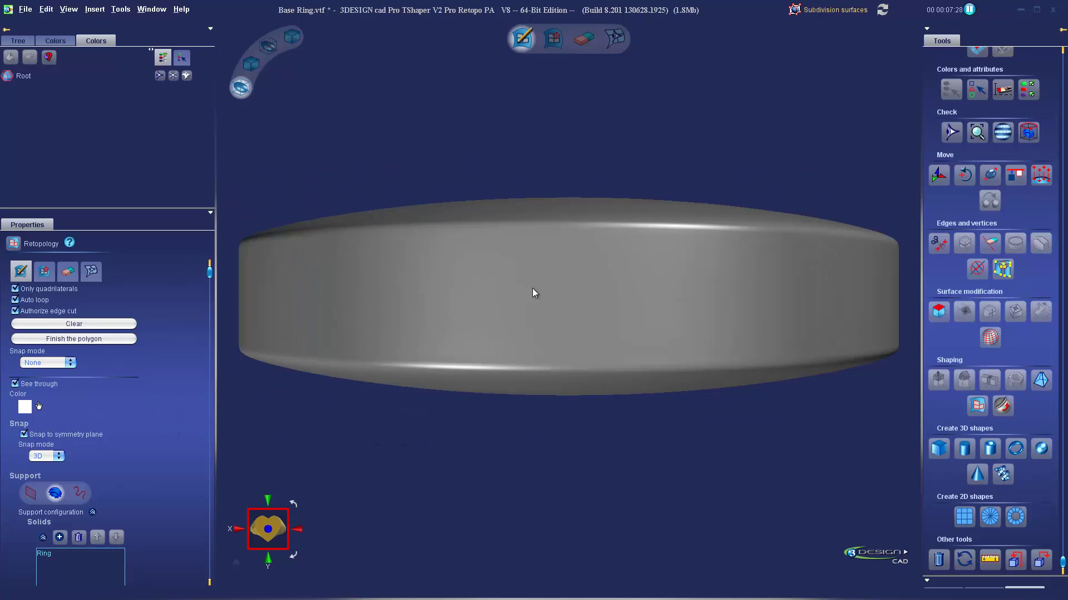
pyautogui.click(451, 302)
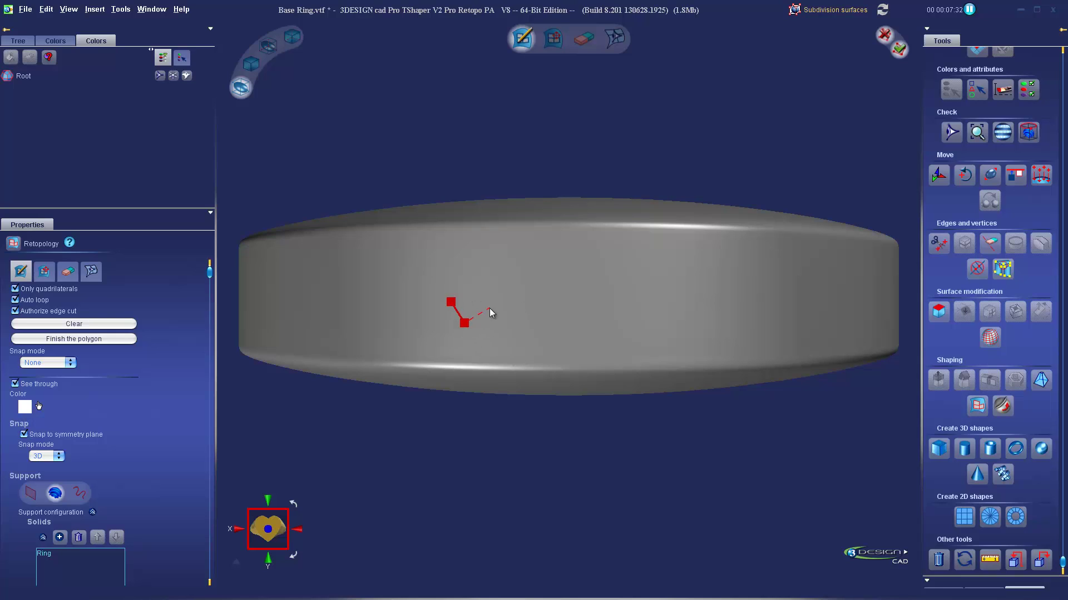
pyautogui.click(471, 286)
pyautogui.scroll(2, 483, 366)
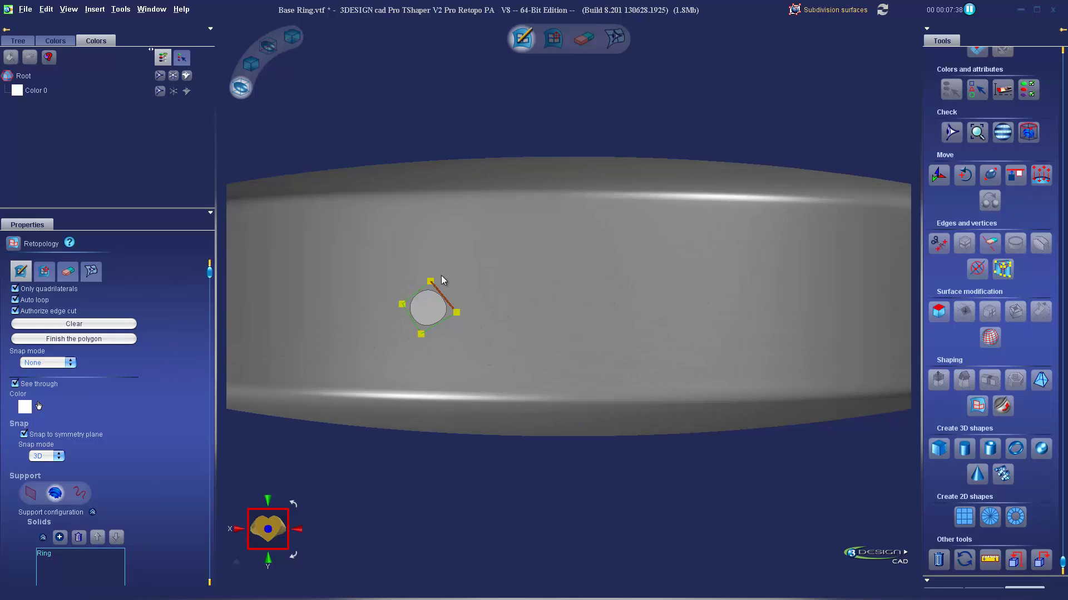
# - Extrude six connected faces from the small polygon's right edge, curving them up and over into a hook-shaped strip
pyautogui.click(43, 272)
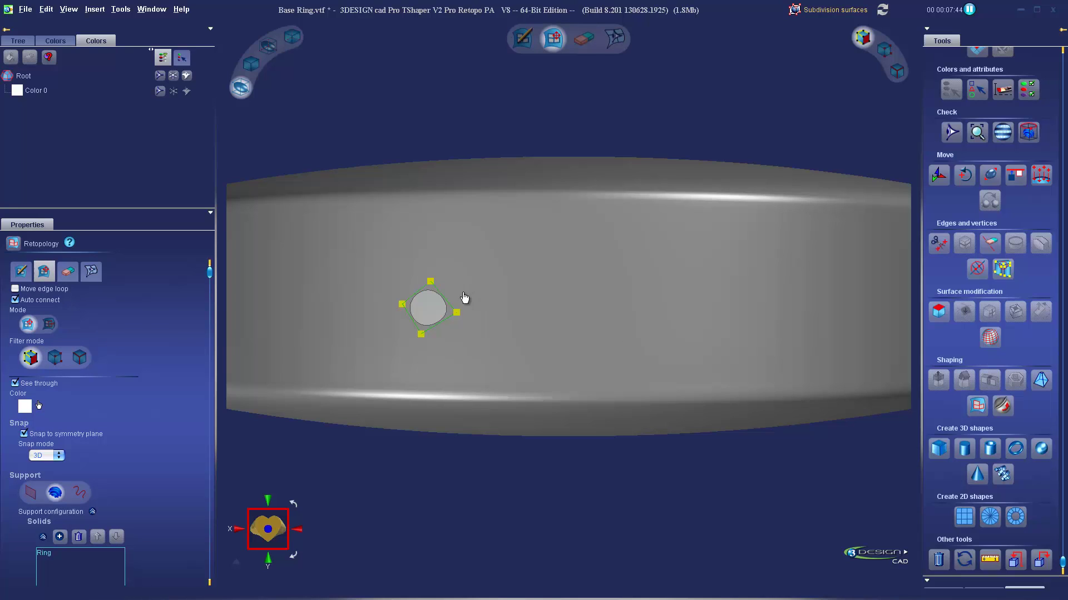
pyautogui.moveTo(443, 297); pyautogui.dragTo(495, 243)
pyautogui.moveTo(511, 279); pyautogui.dragTo(441, 304)
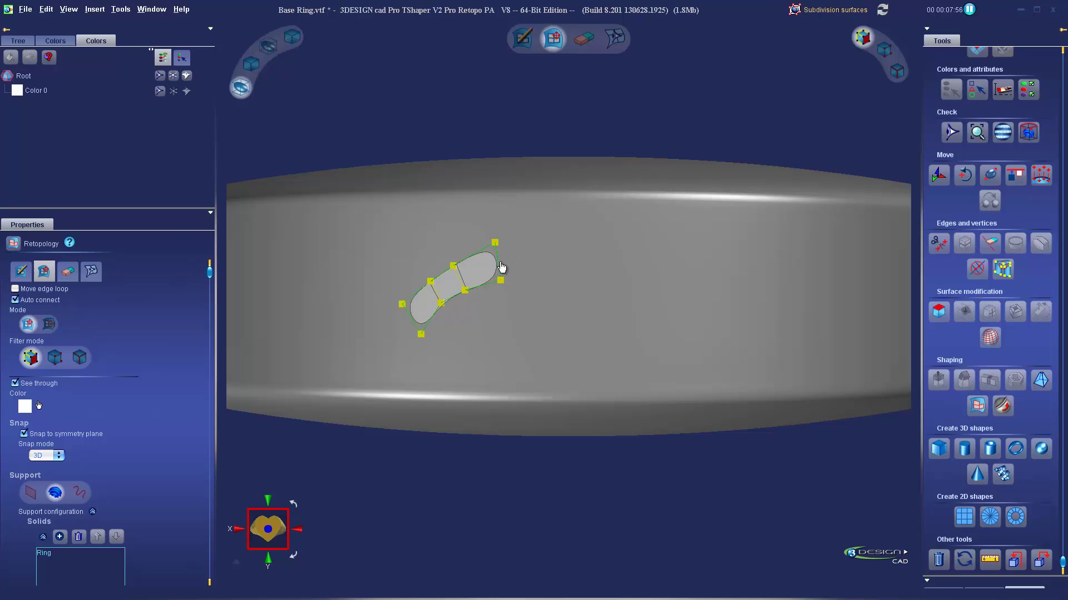
pyautogui.moveTo(500, 269); pyautogui.dragTo(569, 349)
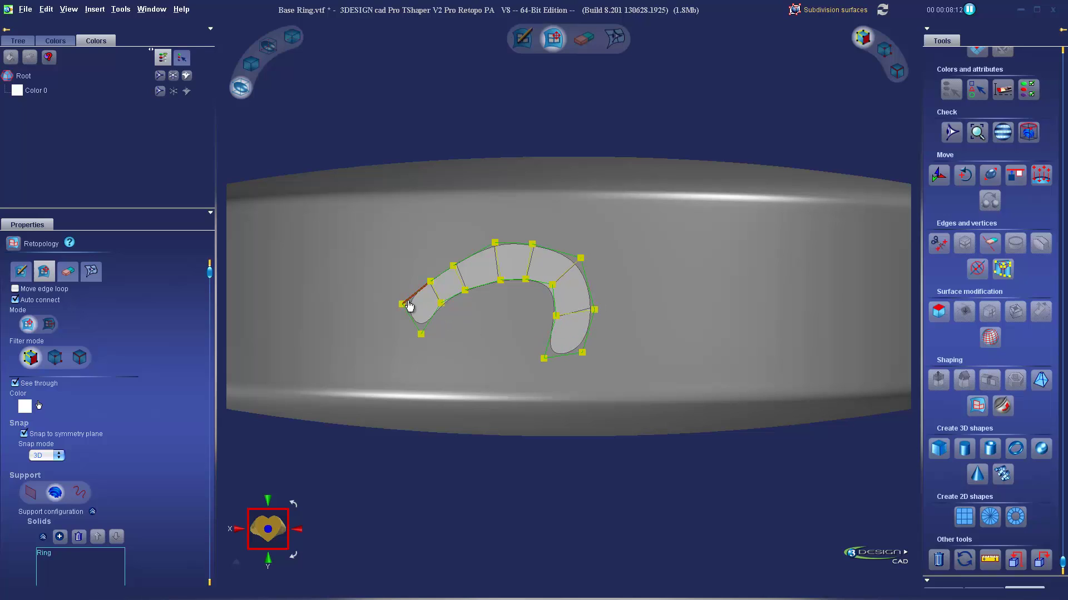
# - Refine the strip by narrowing its left tip, adjusting the inner bend, and pulling the hook's lower inner corner inward
pyautogui.moveTo(406, 305); pyautogui.dragTo(407, 316)
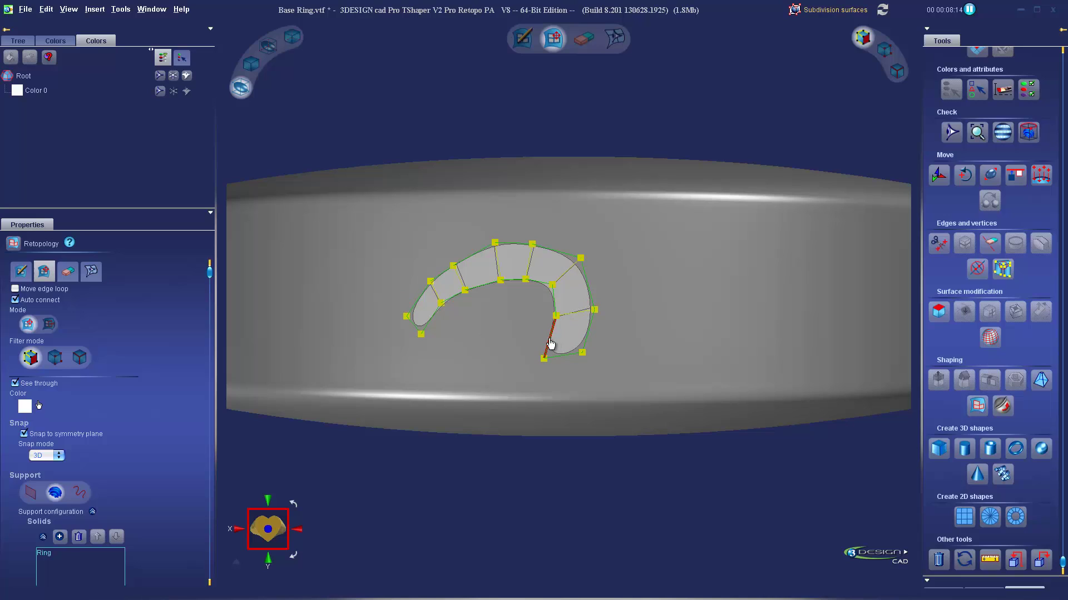
pyautogui.moveTo(549, 344); pyautogui.dragTo(540, 338)
pyautogui.moveTo(555, 291); pyautogui.dragTo(562, 295)
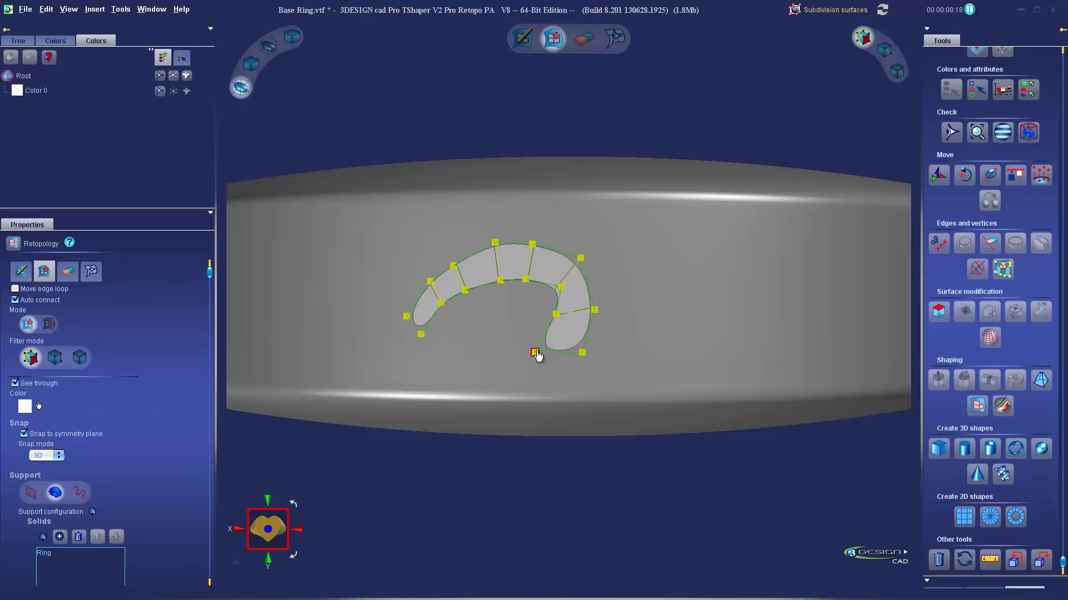
pyautogui.moveTo(535, 352); pyautogui.dragTo(514, 341)
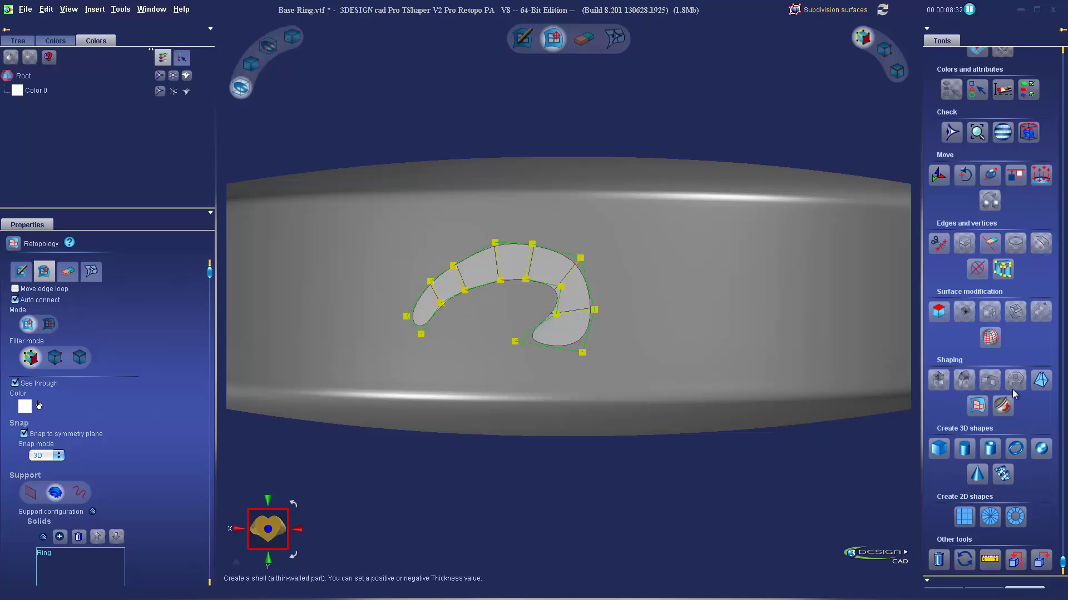
# - Examine from several angles how the curved strip follows the ring's surface
pyautogui.scroll(-3, 598, 362)
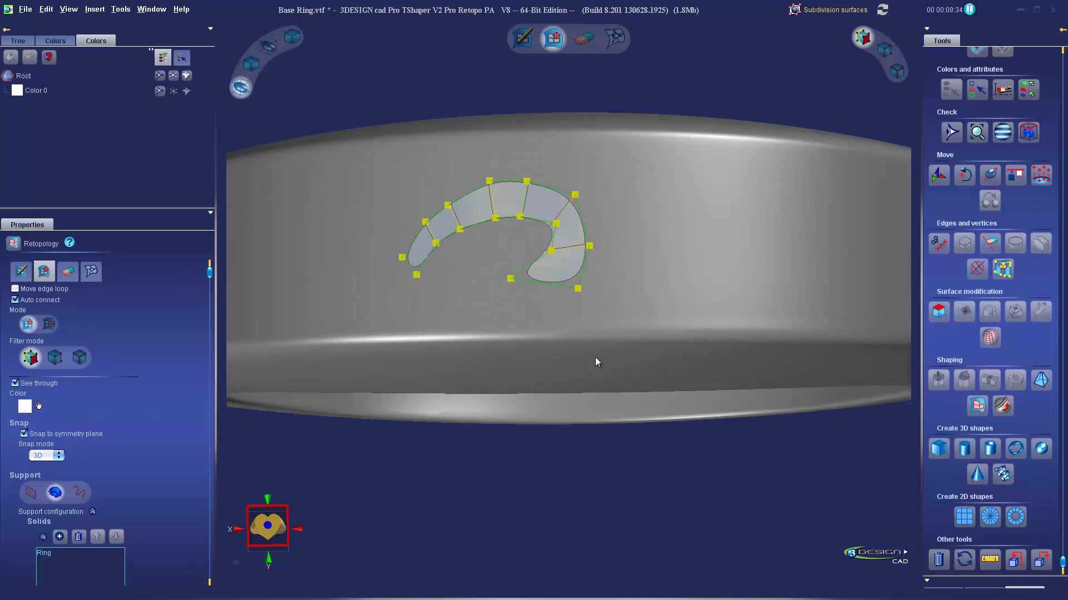
pyautogui.moveTo(598, 362); pyautogui.dragTo(574, 274, button='right')
pyautogui.moveTo(543, 187); pyautogui.dragTo(544, 377, button='middle')
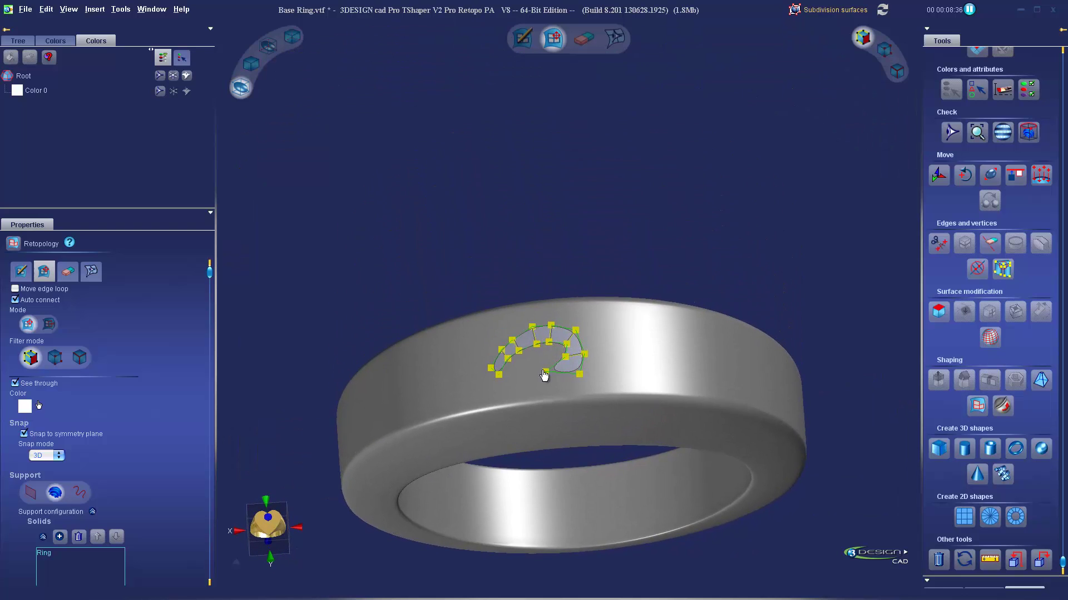
pyautogui.moveTo(562, 370); pyautogui.dragTo(626, 344, button='right')
pyautogui.scroll(5, 583, 309)
pyautogui.scroll(-3, 659, 321)
pyautogui.scroll(3, 593, 352)
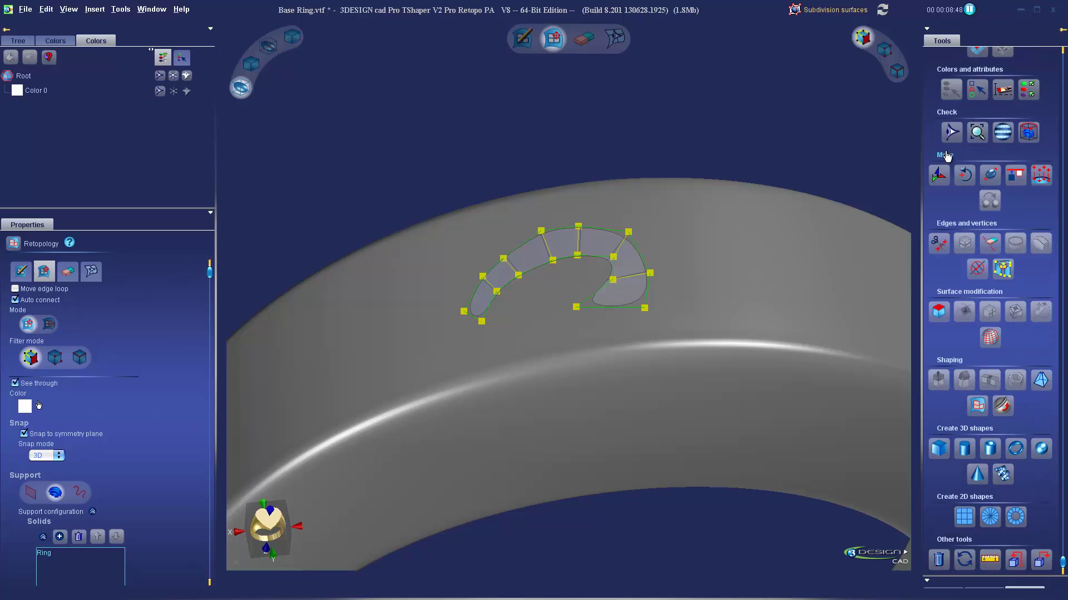
# - Leave the Retopology tool and turn all seven faces of the curved strip into a shell with a thickness of -0.3 mm
pyautogui.scroll(5, 1001, 334)
pyautogui.click(938, 125)
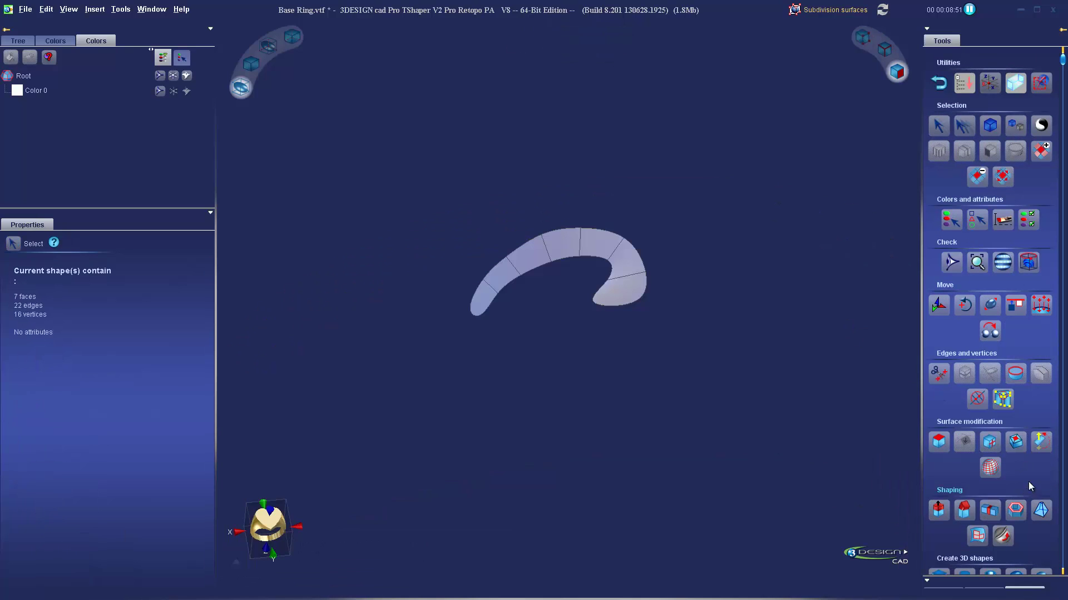
pyautogui.scroll(-3, 1027, 456)
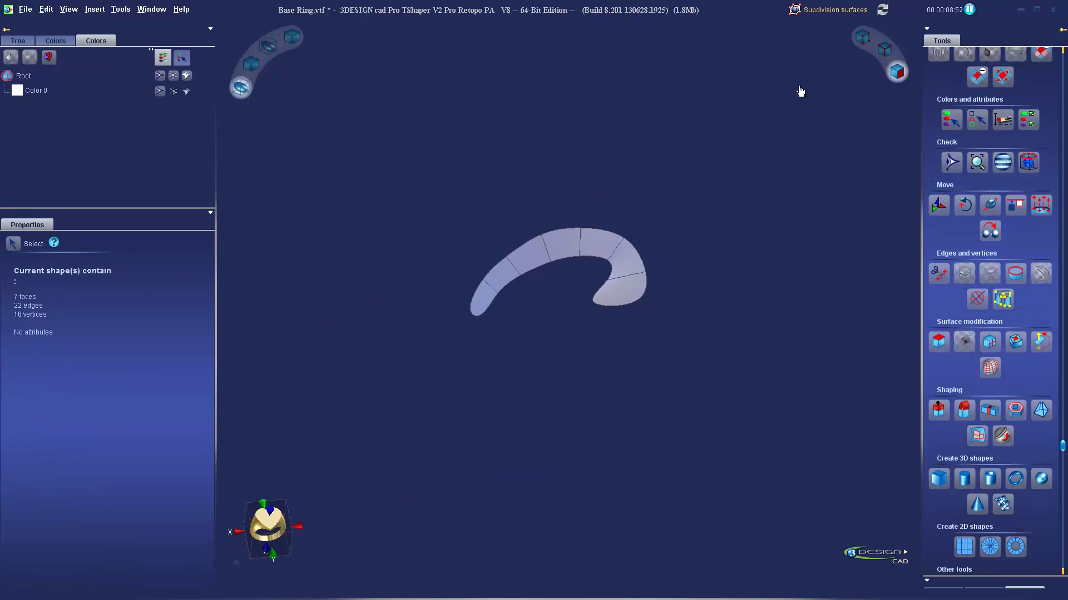
pyautogui.click(620, 295)
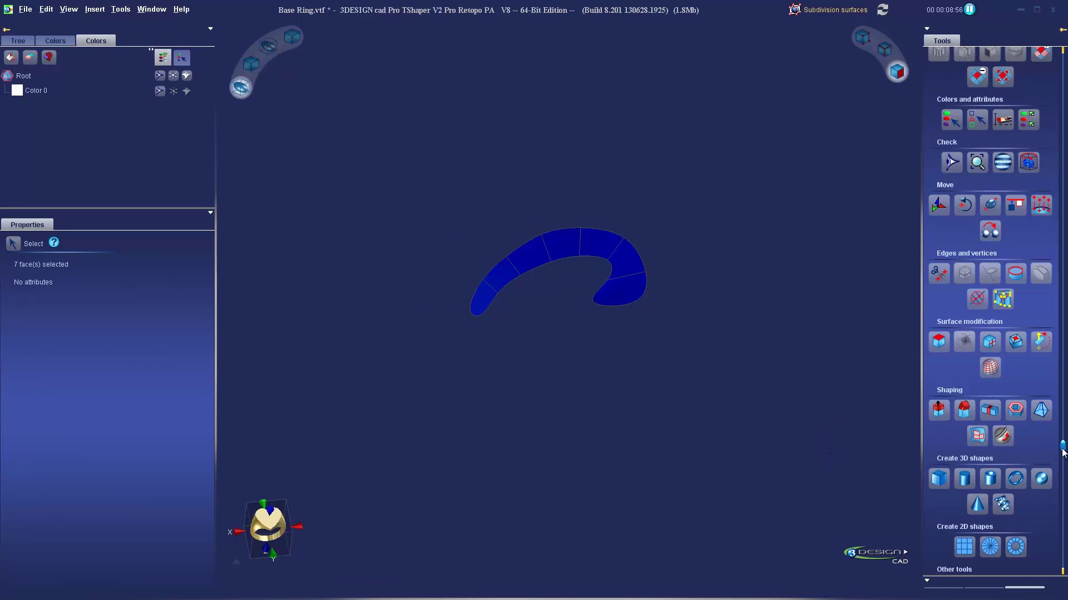
pyautogui.scroll(-1, 1040, 447)
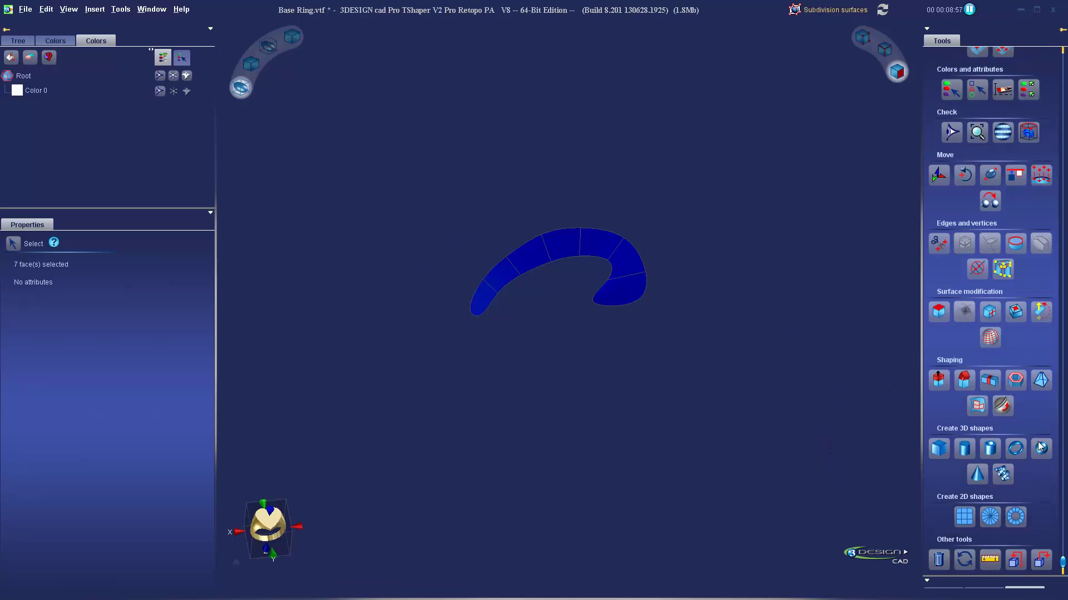
pyautogui.click(1016, 384)
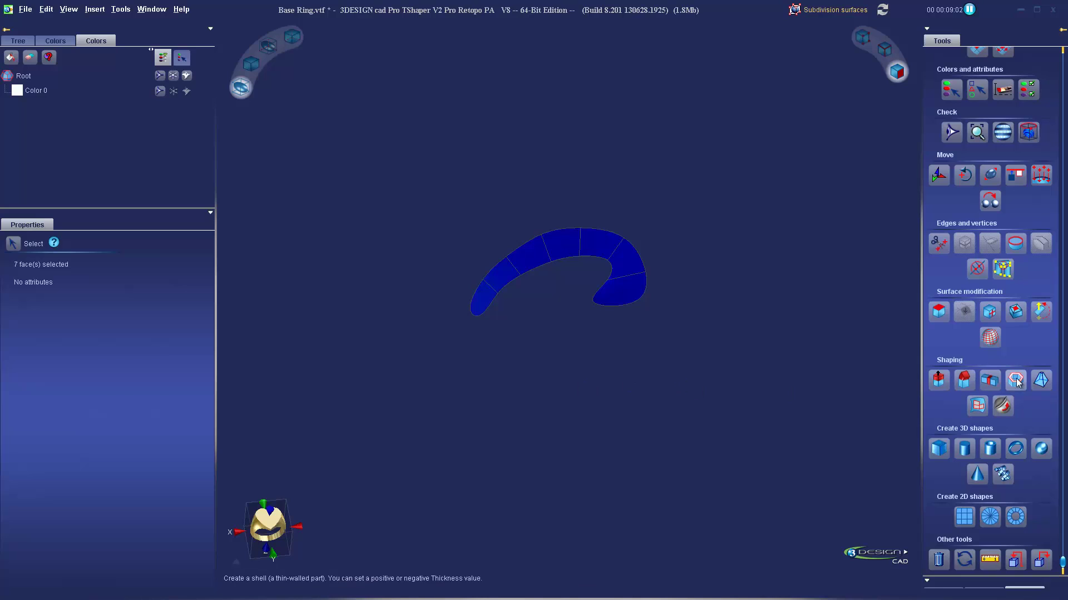
pyautogui.click(1016, 382)
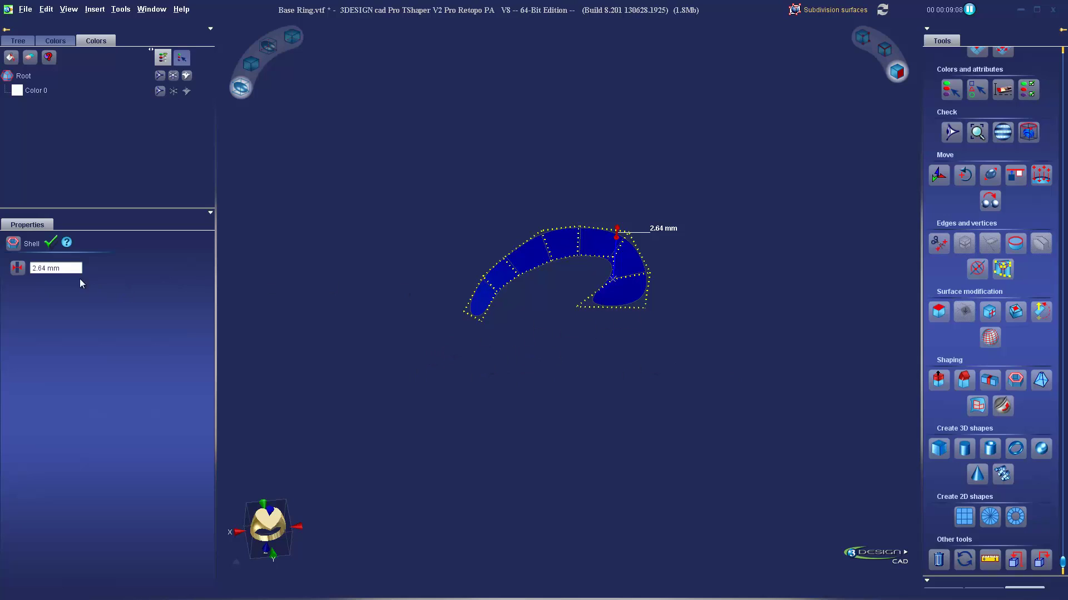
pyautogui.click(64, 268)
pyautogui.write('-.3')
pyautogui.press('Return')
pyautogui.click(50, 242)
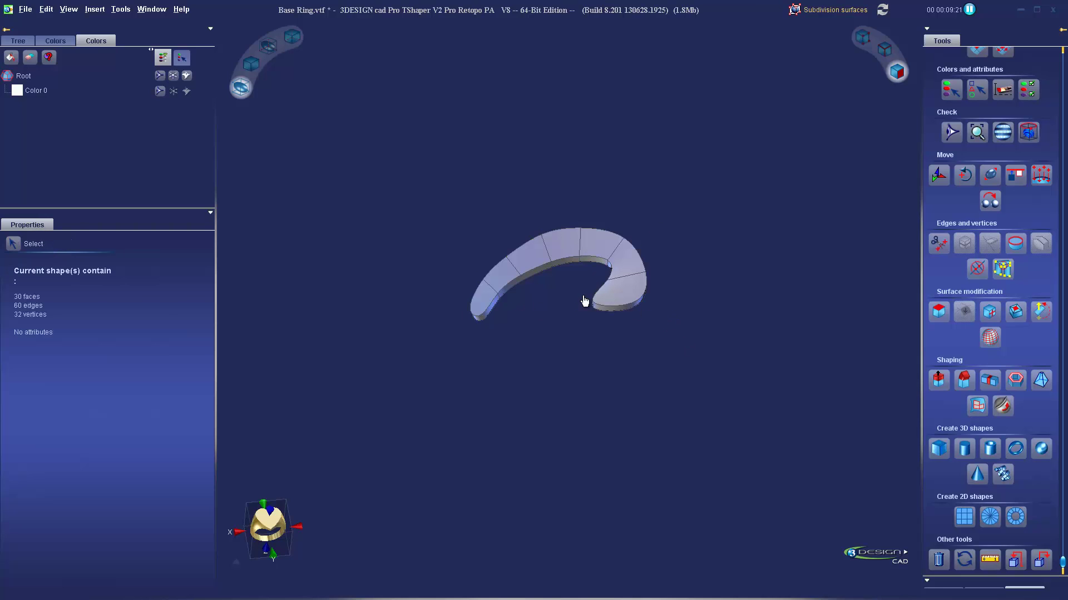
# - Extrude the shell's seven upper faces outward, each in its own direction, to raise the hook's height
pyautogui.moveTo(583, 301); pyautogui.dragTo(536, 296, button='middle')
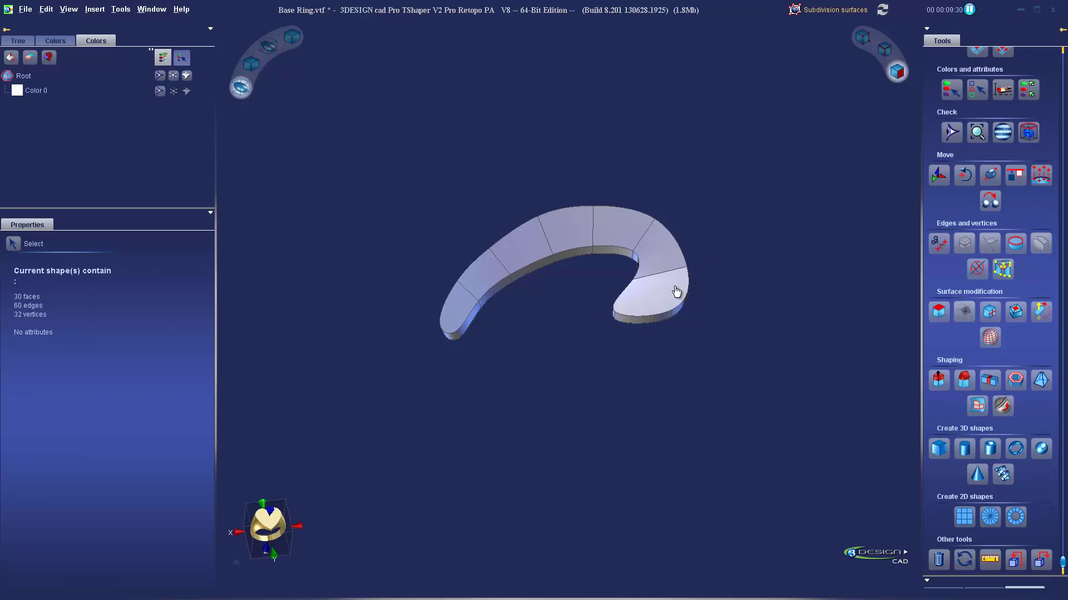
pyautogui.moveTo(672, 291)
pyautogui.mouseDown()
pyautogui.moveTo(667, 269)
pyautogui.moveTo(615, 231)
pyautogui.moveTo(558, 231)
pyautogui.moveTo(477, 277)
pyautogui.moveTo(447, 319)
pyautogui.moveTo(558, 301)
pyautogui.mouseUp()
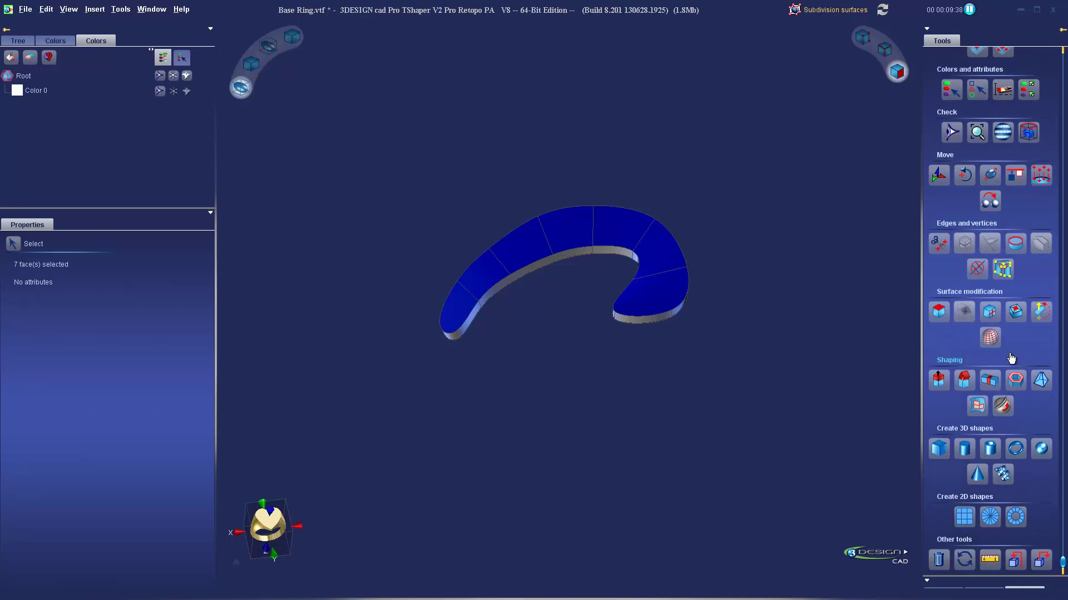
pyautogui.click(938, 380)
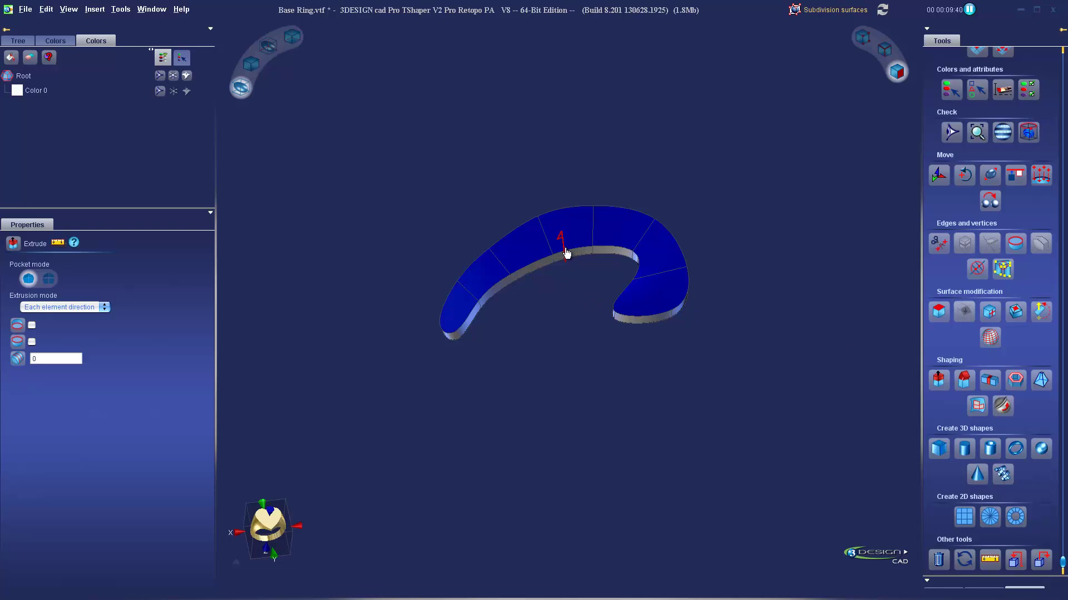
pyautogui.moveTo(563, 245); pyautogui.dragTo(560, 224)
pyautogui.moveTo(559, 219); pyautogui.dragTo(561, 231)
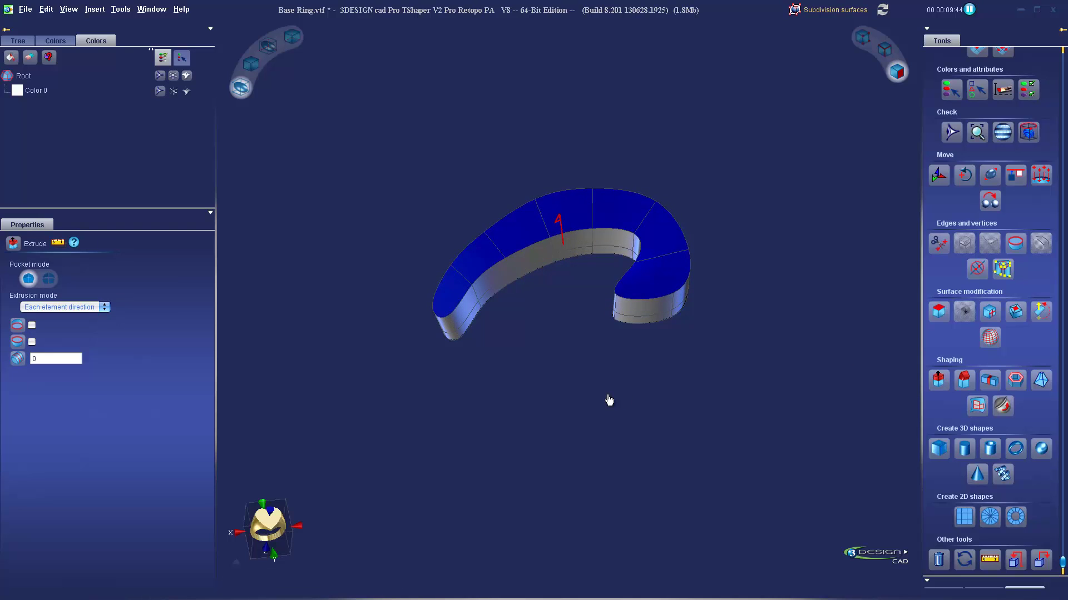
# - Select all the creased edges of the hook shape and remove their creases so the body becomes rounded
pyautogui.moveTo(560, 347)
pyautogui.mouseDown(button='middle')
pyautogui.moveTo(565, 357)
pyautogui.moveTo(575, 262)
pyautogui.moveTo(569, 333)
pyautogui.mouseUp(button='middle')
pyautogui.click(654, 321)
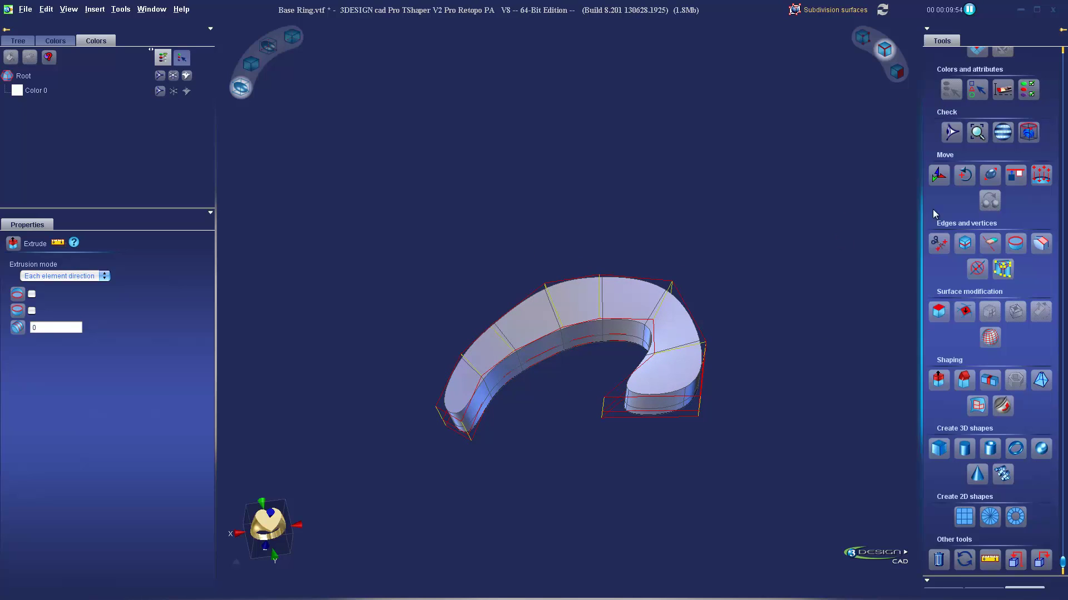
pyautogui.scroll(3, 946, 200)
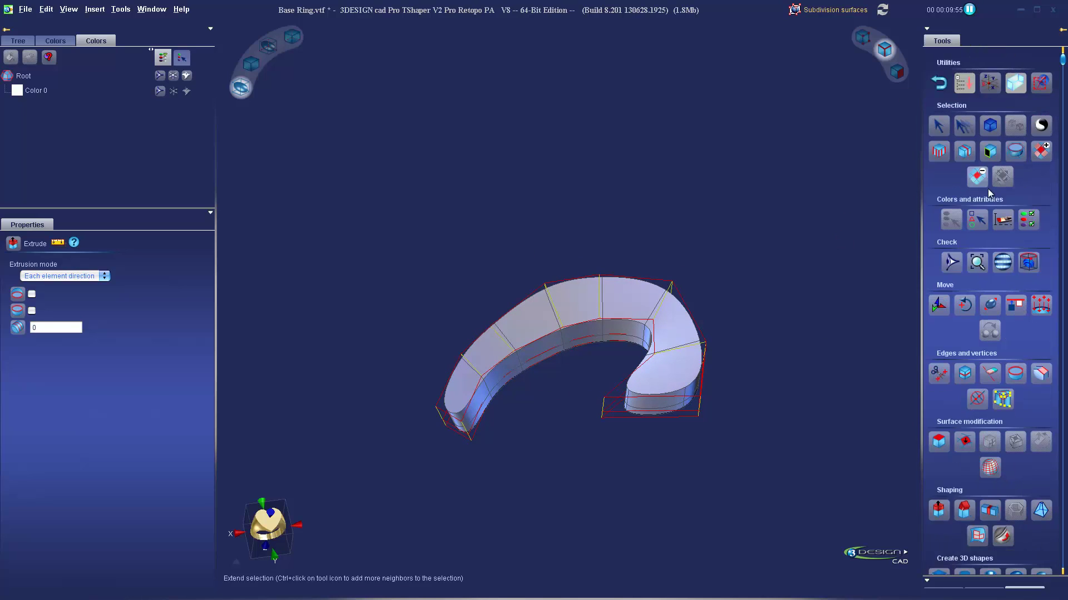
pyautogui.click(1012, 153)
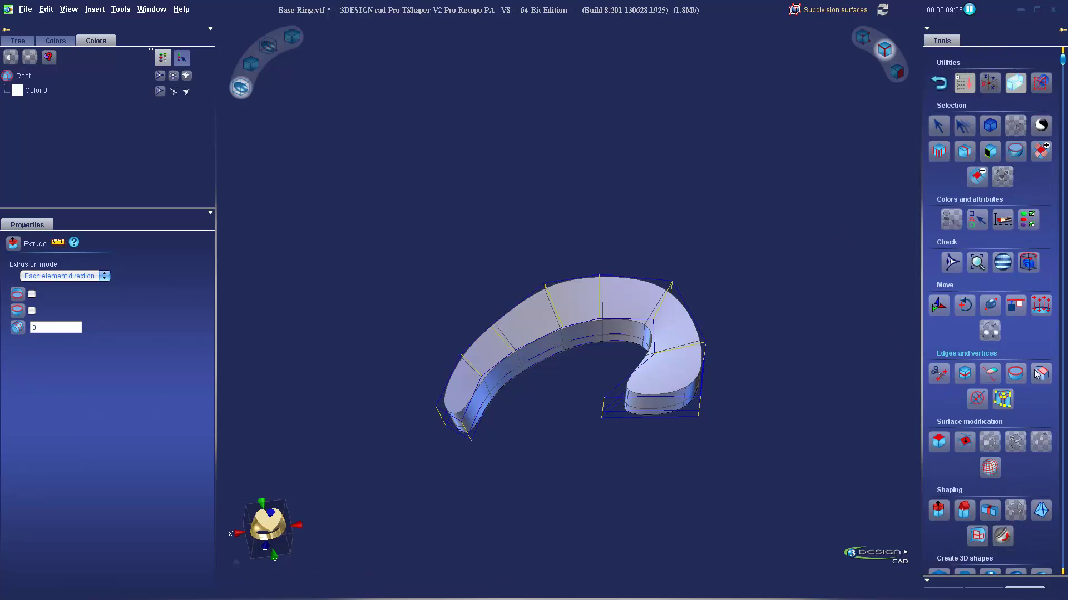
pyautogui.click(1016, 375)
pyautogui.moveTo(581, 442); pyautogui.dragTo(579, 391, button='middle')
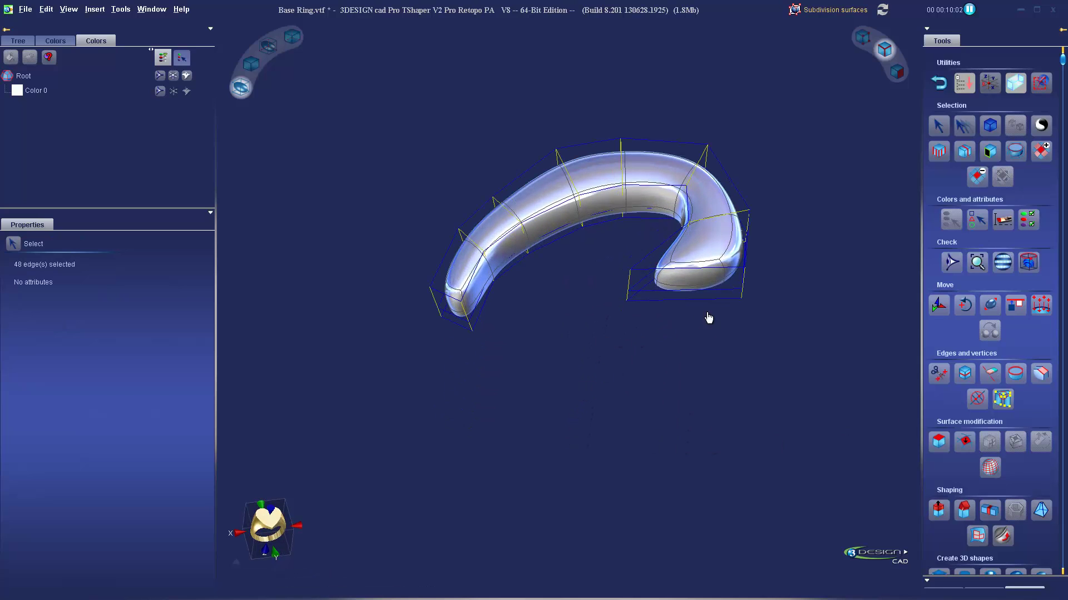
pyautogui.moveTo(467, 276); pyautogui.dragTo(641, 299, button='middle')
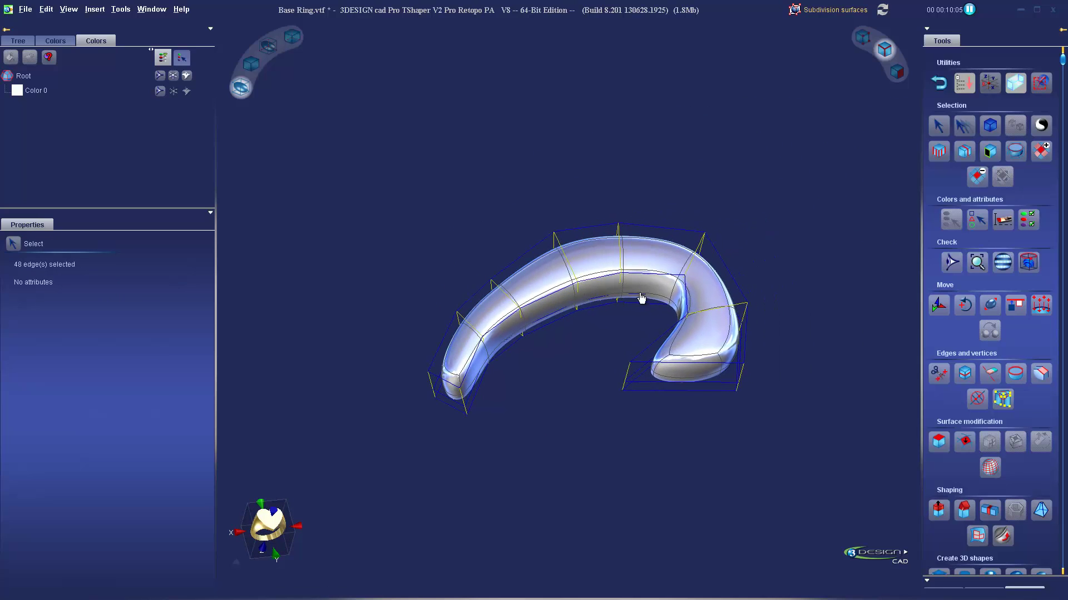
# - From the underside view, split the edge ring crossing the hook at its midpoint to add a lengthwise edge loop
pyautogui.click(271, 560)
pyautogui.click(273, 561)
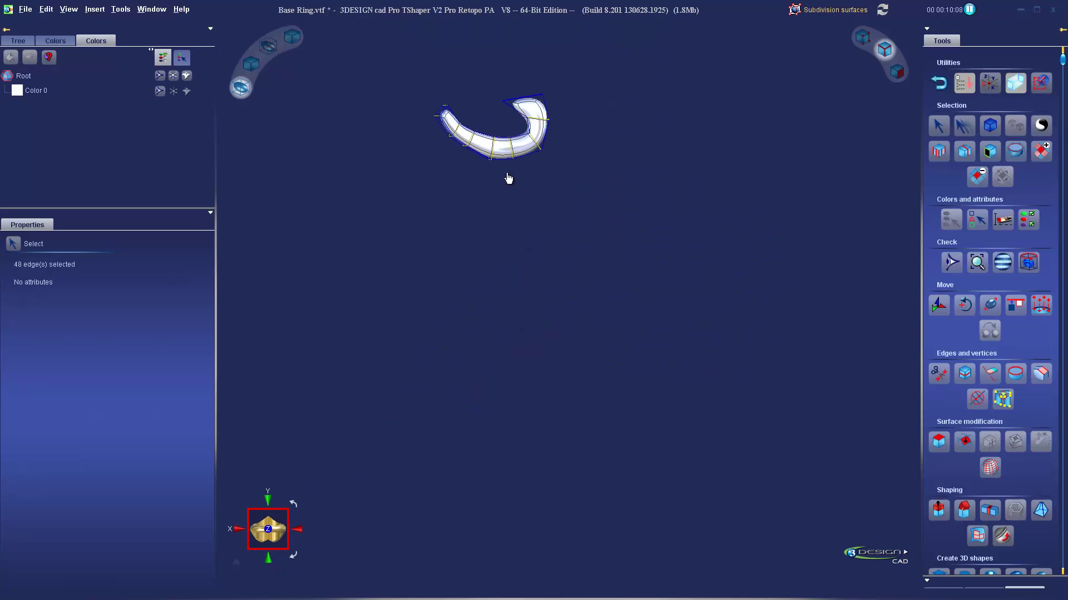
pyautogui.scroll(3, 578, 238)
pyautogui.moveTo(515, 158); pyautogui.dragTo(566, 288, button='middle')
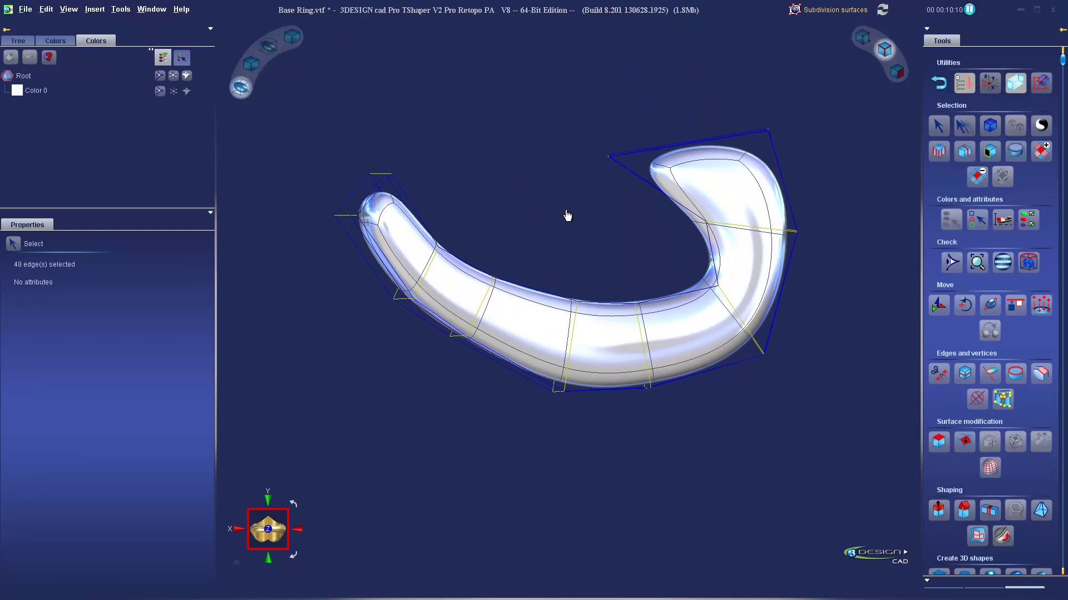
pyautogui.scroll(1, 566, 214)
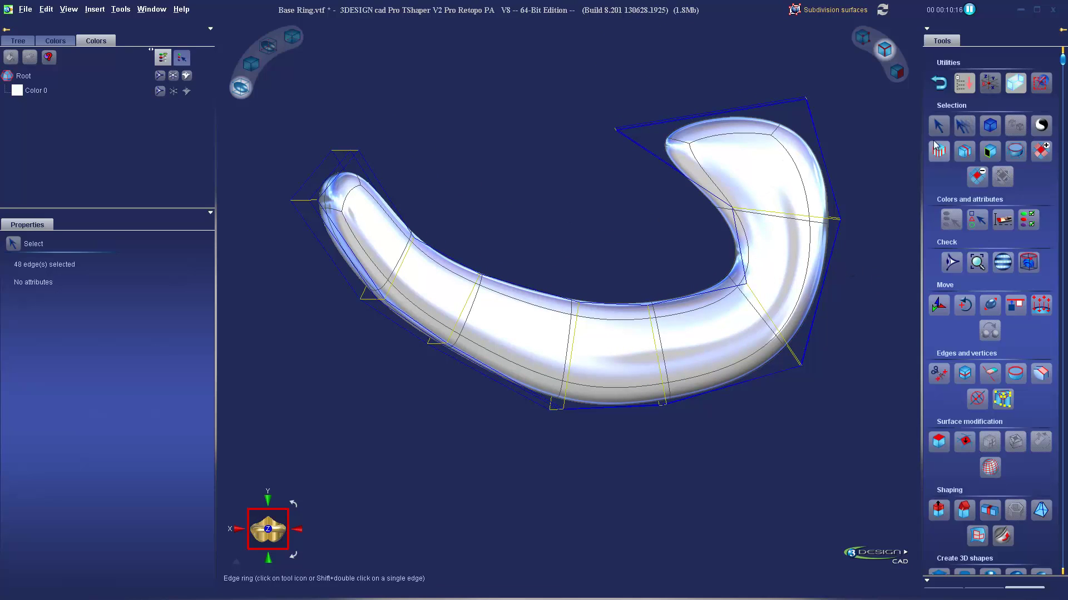
pyautogui.click(727, 117)
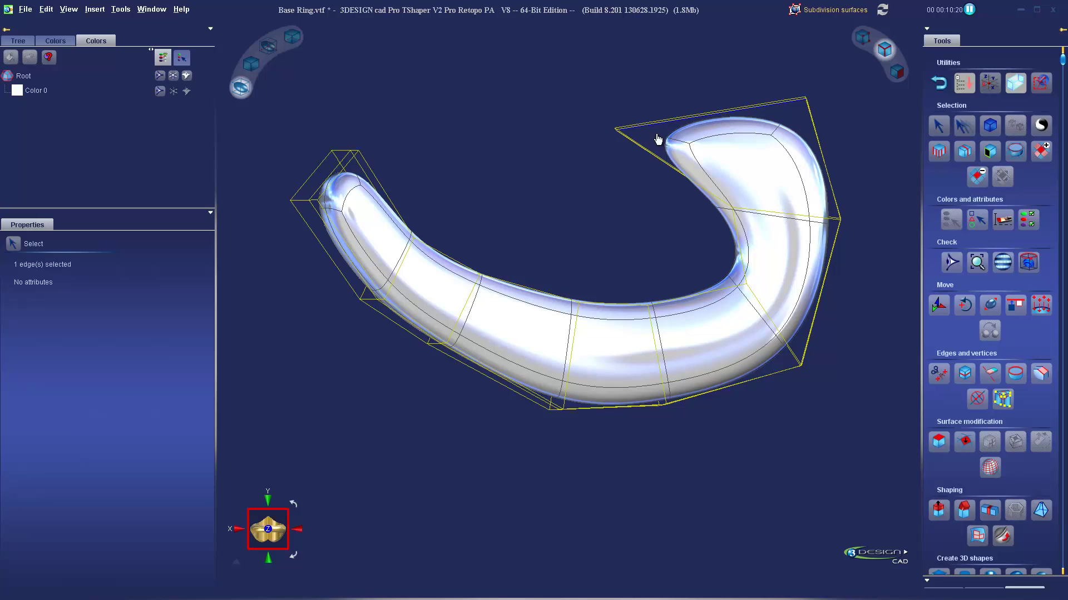
pyautogui.click(964, 151)
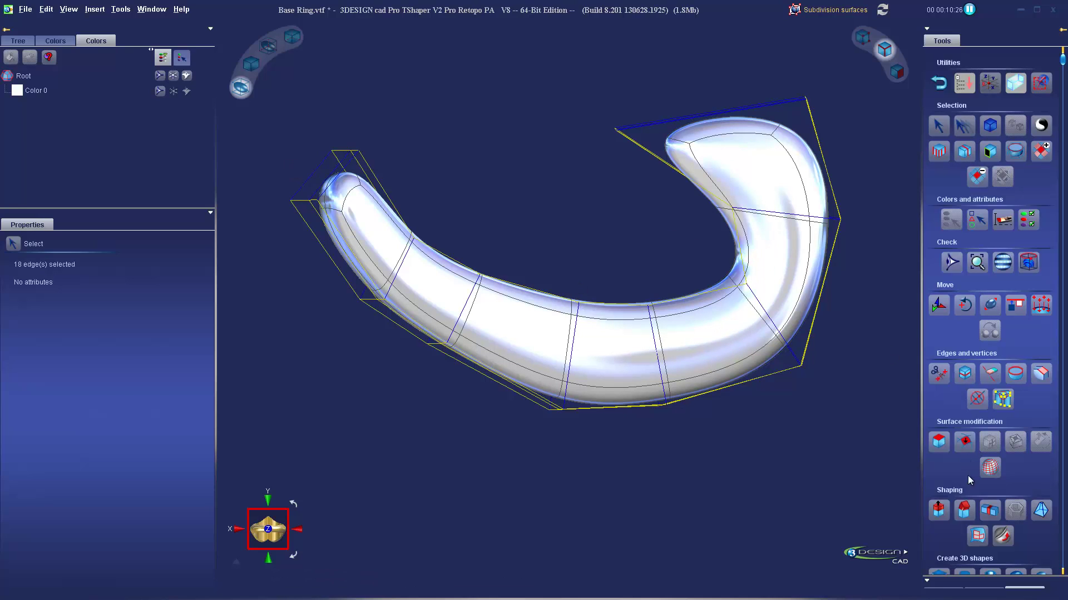
pyautogui.click(964, 381)
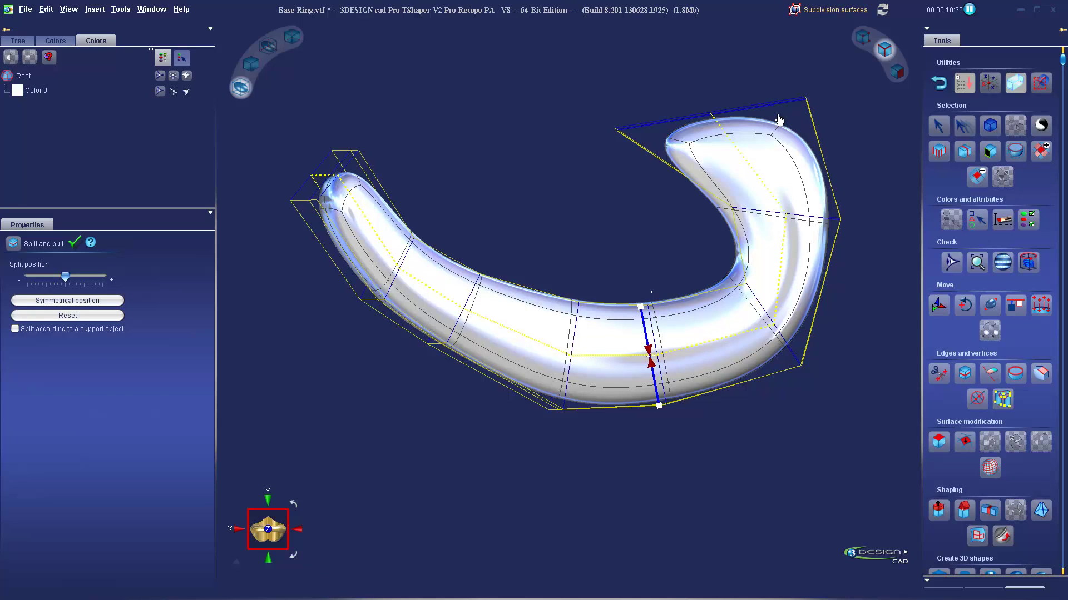
pyautogui.click(74, 243)
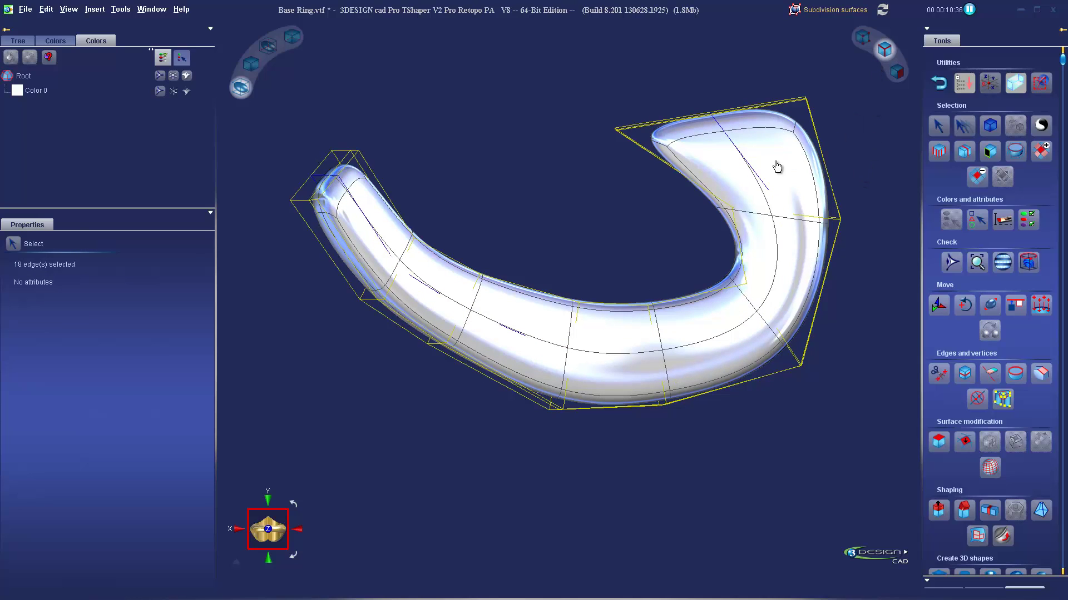
# - Select the seven lengthwise edges along the middle of the hook's underside and move them down along the Z axis
pyautogui.click(759, 179)
pyautogui.click(251, 64)
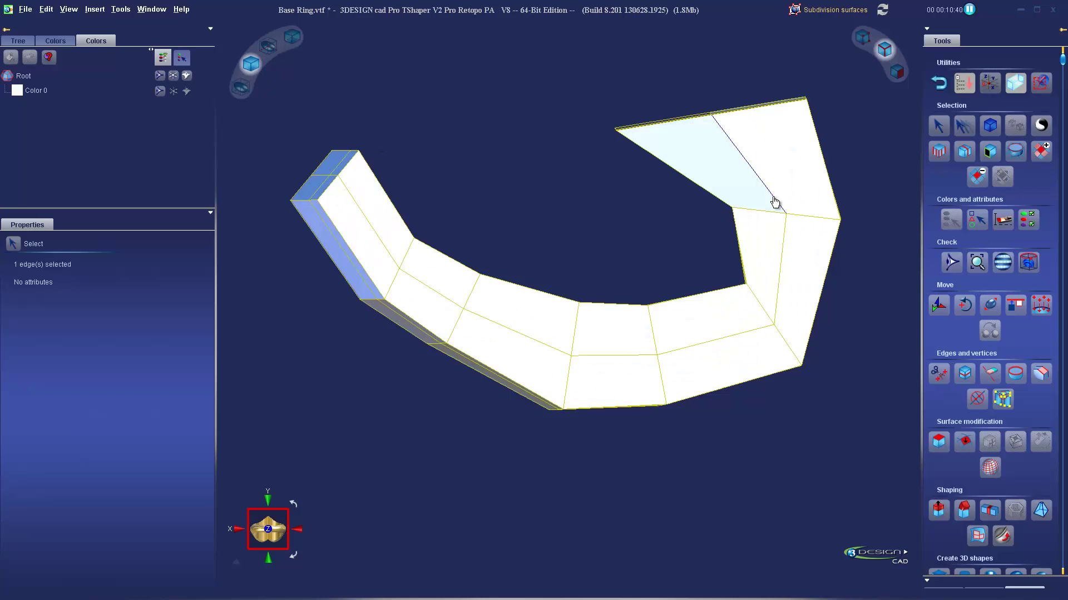
pyautogui.keyDown('ctrl'); pyautogui.click(781, 264); pyautogui.keyUp('ctrl')
pyautogui.keyDown('ctrl'); pyautogui.click(710, 343); pyautogui.keyUp('ctrl')
pyautogui.keyDown('ctrl'); pyautogui.click(615, 356); pyautogui.keyUp('ctrl')
pyautogui.keyDown('ctrl'); pyautogui.click(547, 344); pyautogui.keyUp('ctrl')
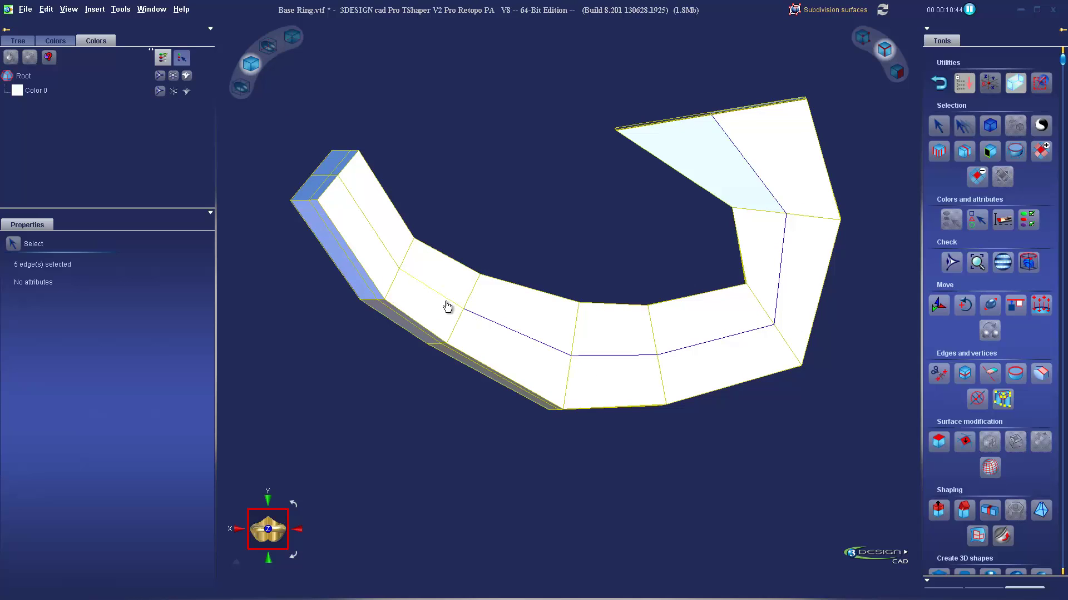
pyautogui.keyDown('ctrl'); pyautogui.click(444, 297); pyautogui.keyUp('ctrl')
pyautogui.keyDown('ctrl'); pyautogui.click(385, 256); pyautogui.keyUp('ctrl')
pyautogui.click(938, 305)
pyautogui.scroll(-2, 591, 246)
pyautogui.moveTo(598, 206); pyautogui.dragTo(613, 261, button='middle')
pyautogui.scroll(-6, 579, 194)
pyautogui.moveTo(575, 189); pyautogui.dragTo(560, 362, button='middle')
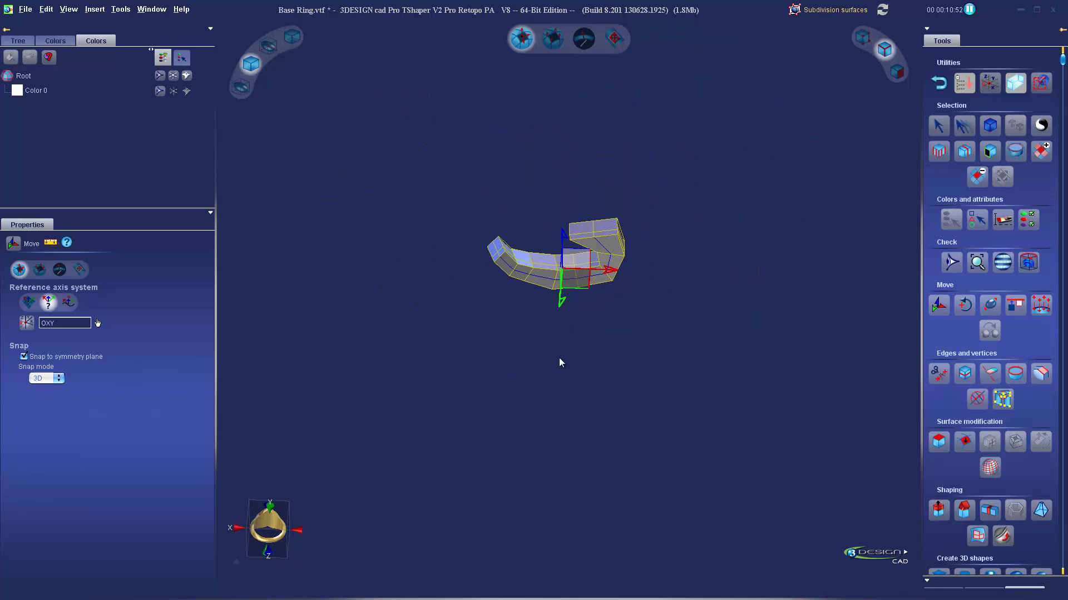
pyautogui.scroll(5, 567, 348)
pyautogui.moveTo(553, 188); pyautogui.dragTo(555, 209)
# - In smooth display, lower the seven underside edges slightly further and crease them into a sharp ridge
pyautogui.click(241, 88)
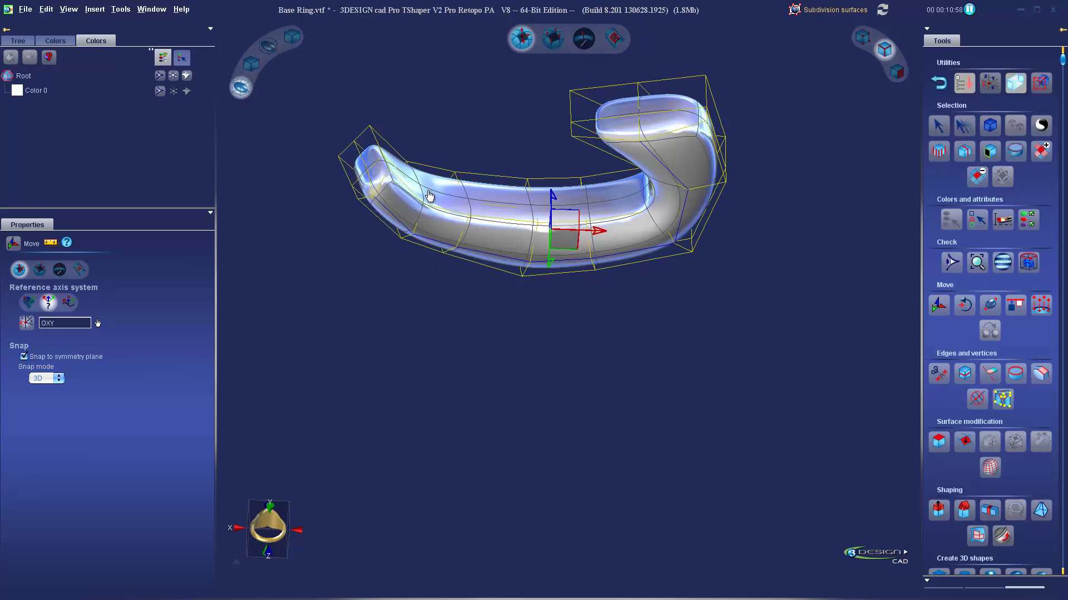
pyautogui.moveTo(644, 310); pyautogui.dragTo(562, 405, button='middle')
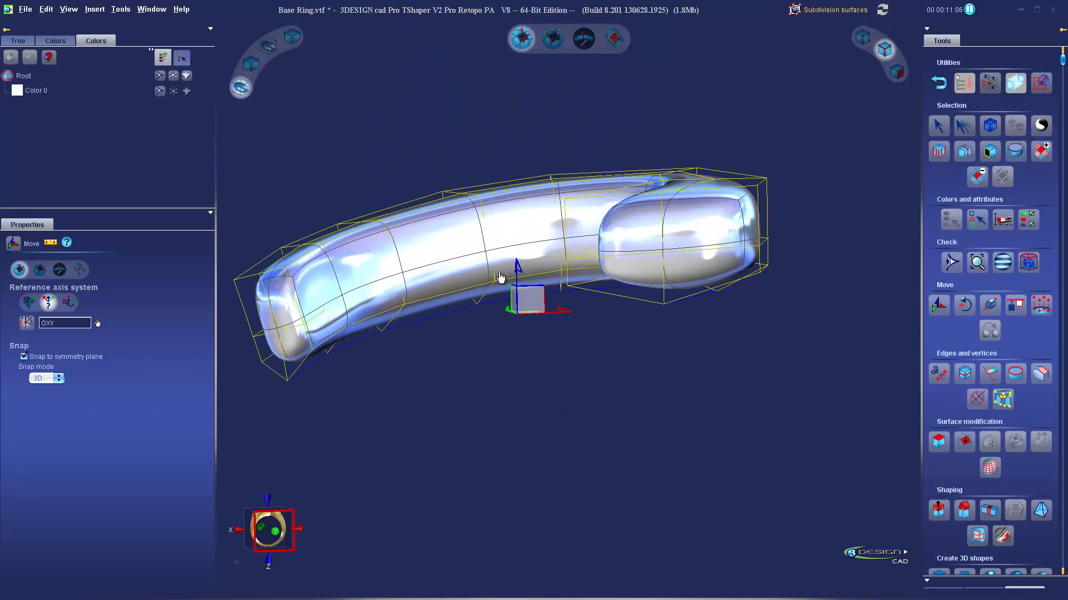
pyautogui.moveTo(514, 268)
pyautogui.mouseDown()
pyautogui.moveTo(517, 286)
pyautogui.moveTo(517, 273)
pyautogui.mouseUp()
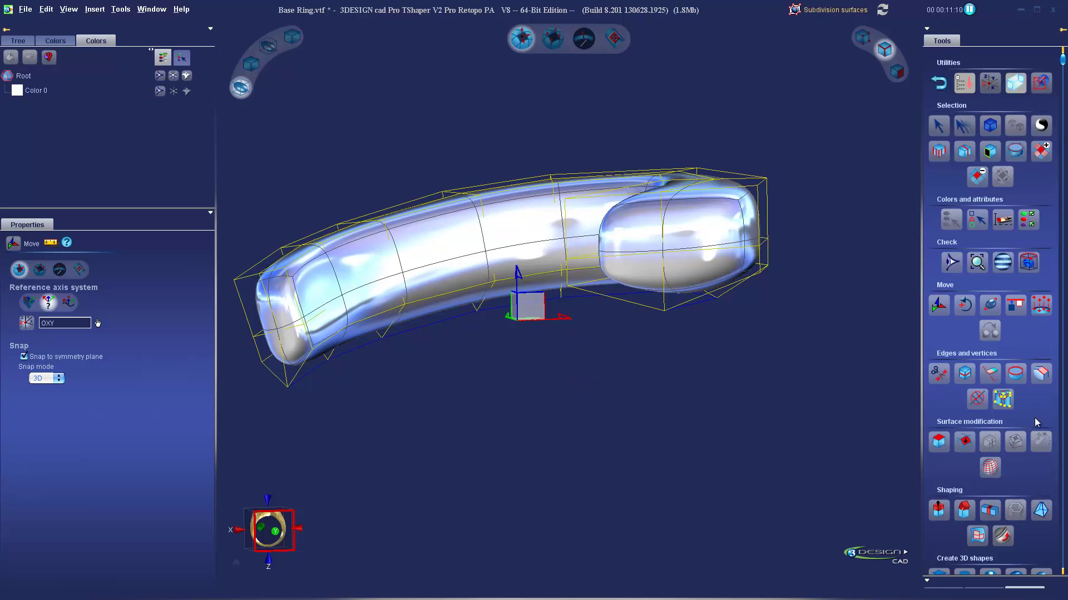
pyautogui.click(1021, 379)
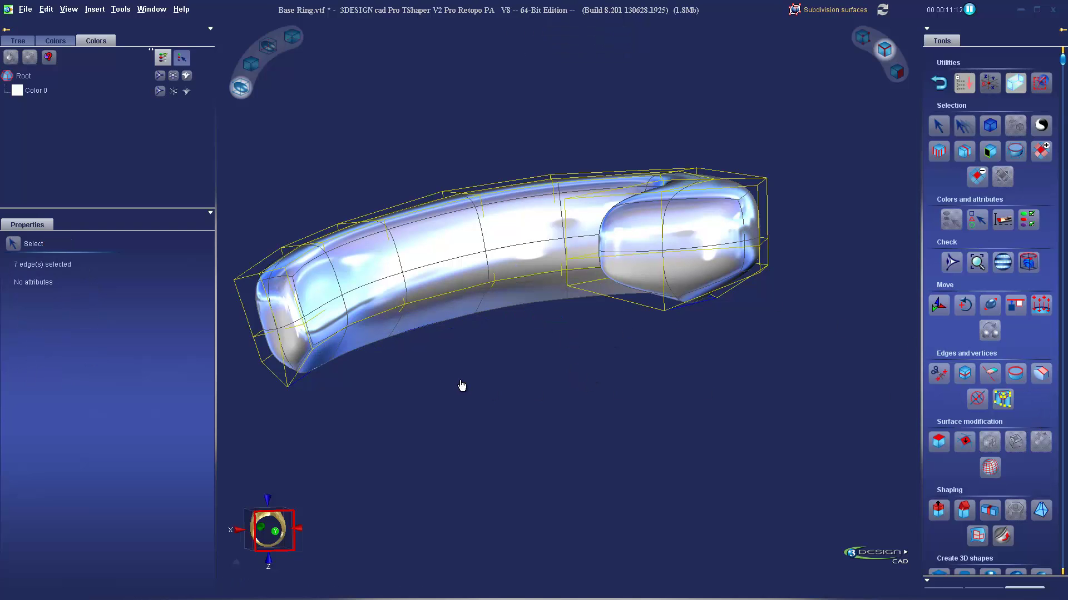
pyautogui.scroll(-2, 462, 378)
pyautogui.moveTo(523, 376); pyautogui.dragTo(520, 411, button='middle')
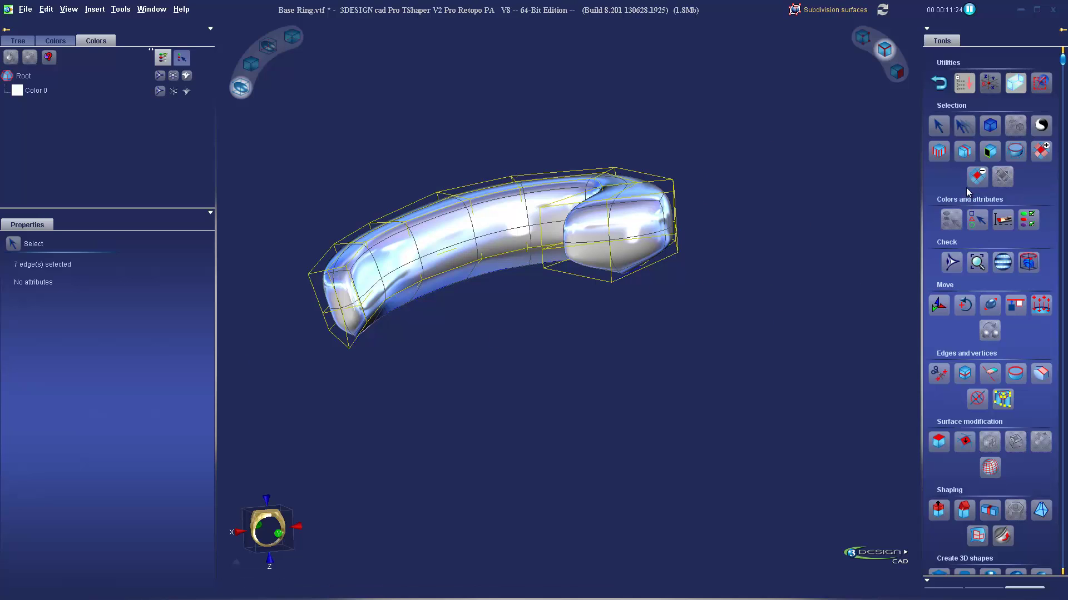
# - Return from subdivision modeling to solid creation and show the hidden Ring together with the hook
pyautogui.click(941, 86)
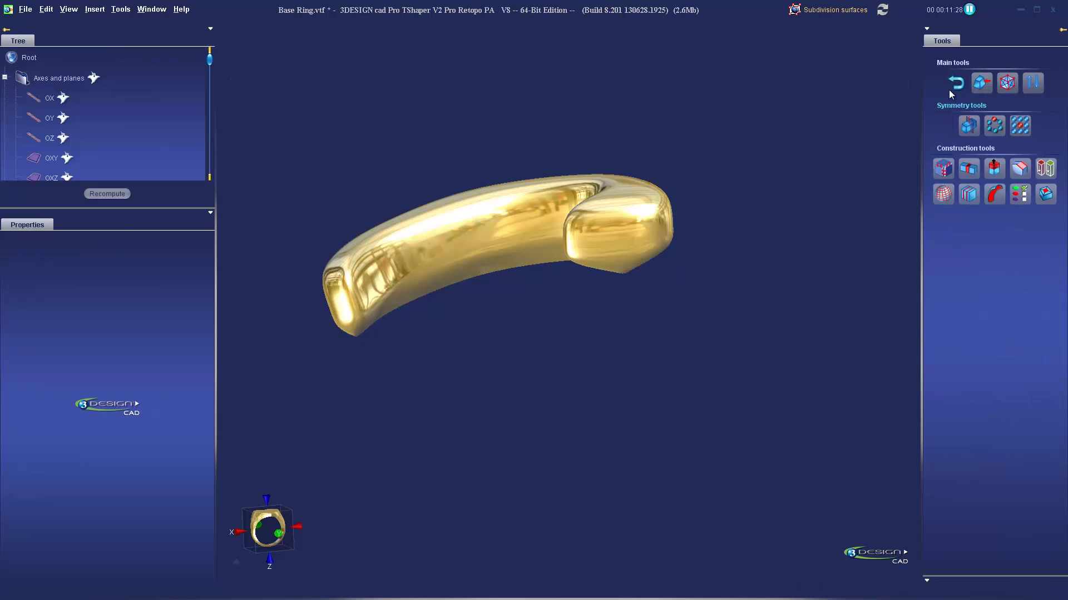
pyautogui.click(949, 86)
pyautogui.scroll(-5, 112, 119)
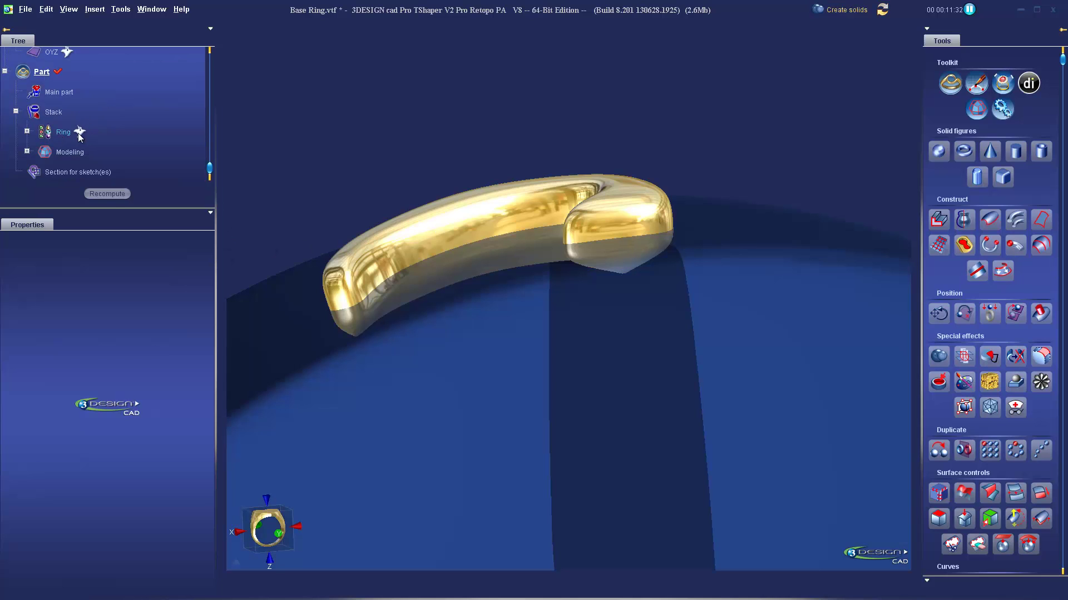
pyautogui.rightClick(65, 133)
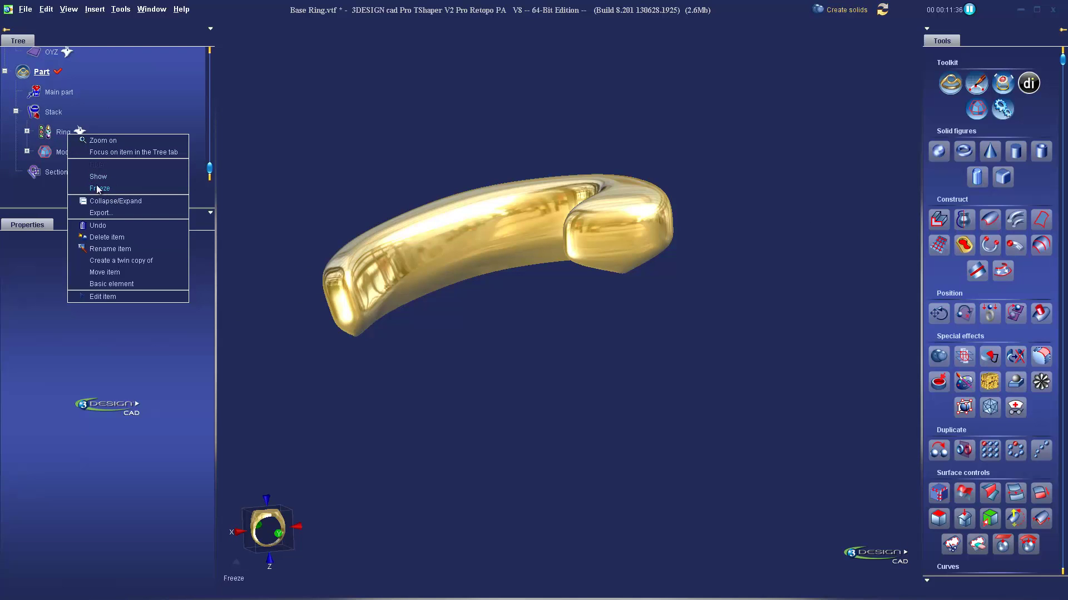
pyautogui.click(104, 176)
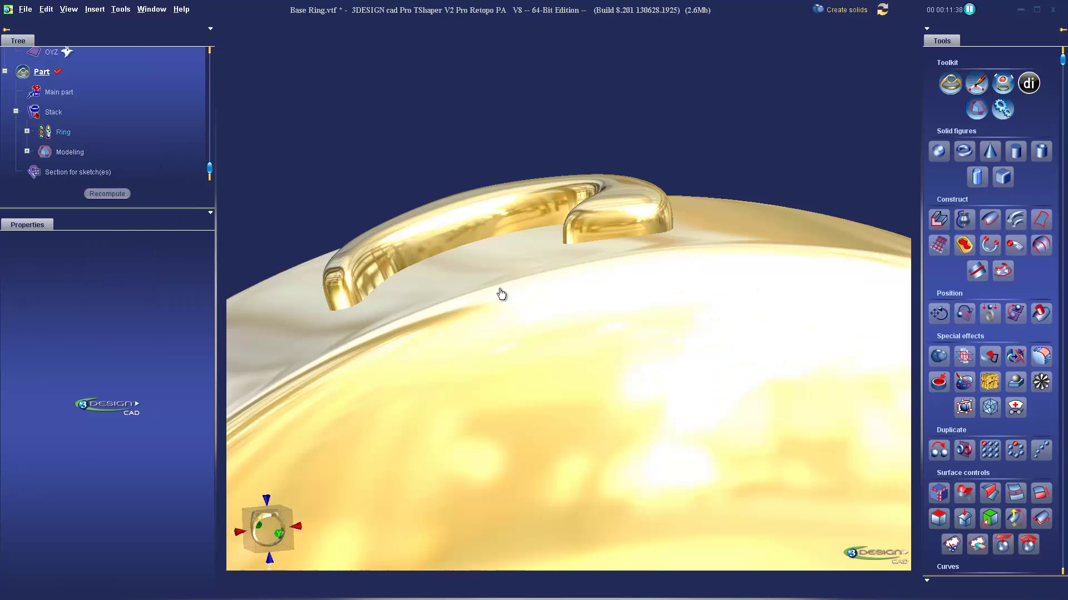
# - Subtract the hook-shaped Modeling solid from the Ring with a Boolean operation and inspect the engraved recess
pyautogui.moveTo(501, 293); pyautogui.dragTo(591, 298, button='right')
pyautogui.click(591, 299)
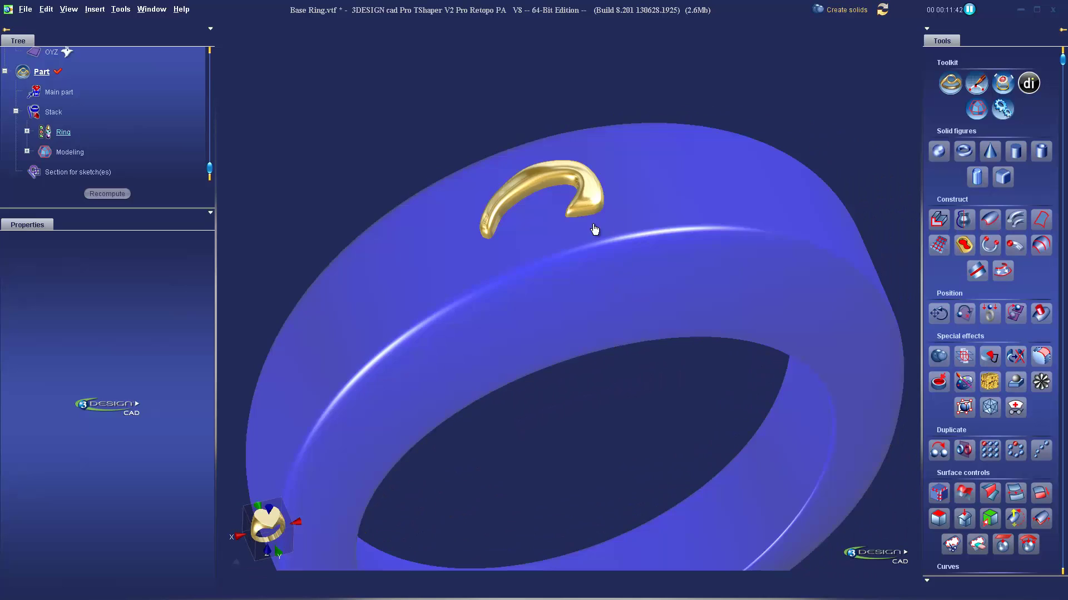
pyautogui.click(939, 355)
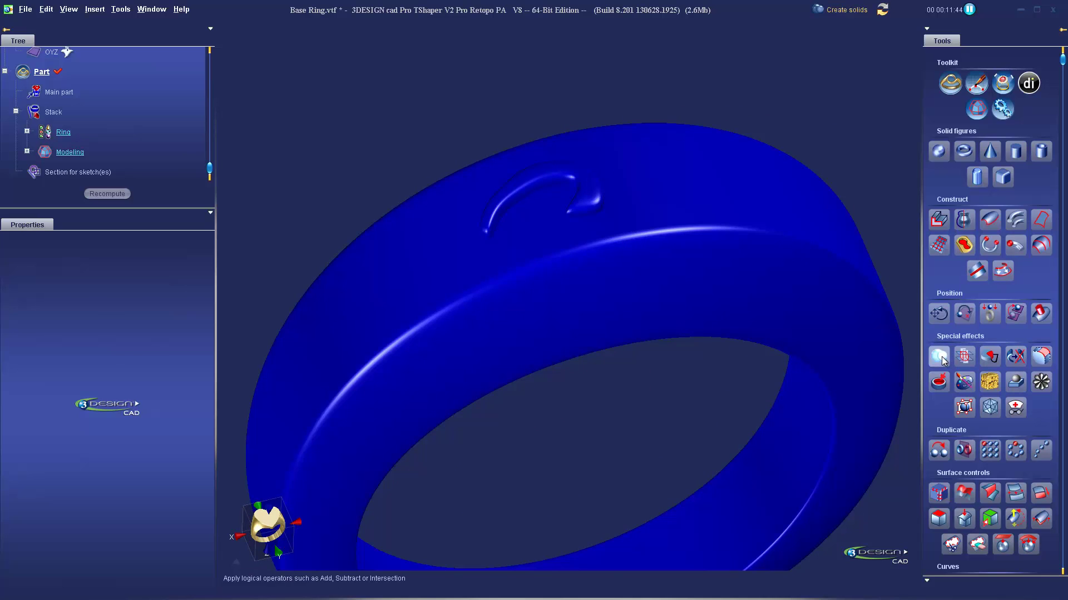
pyautogui.click(49, 424)
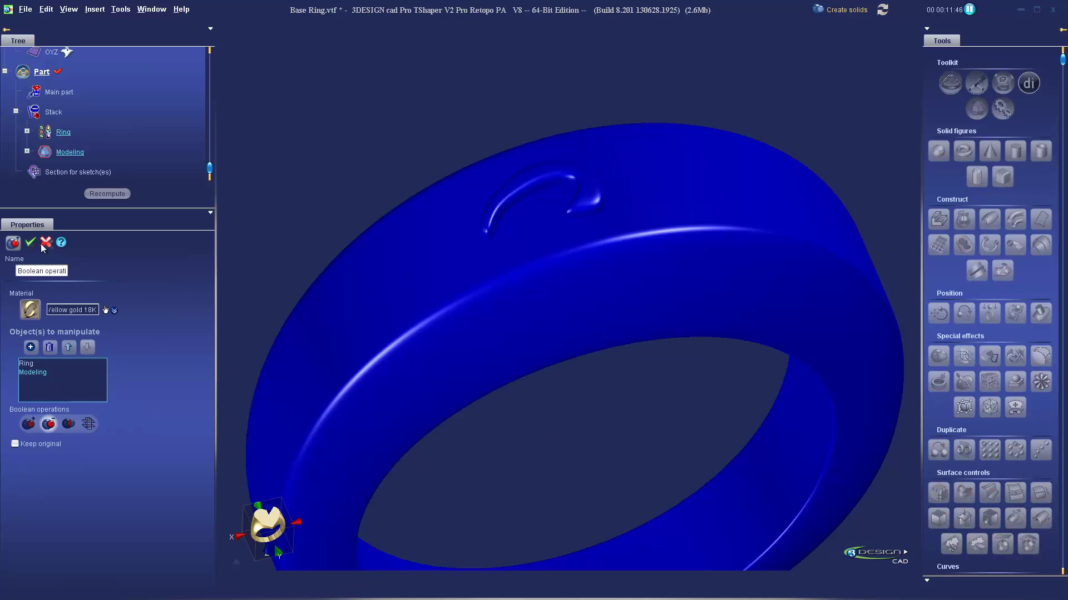
pyautogui.click(31, 245)
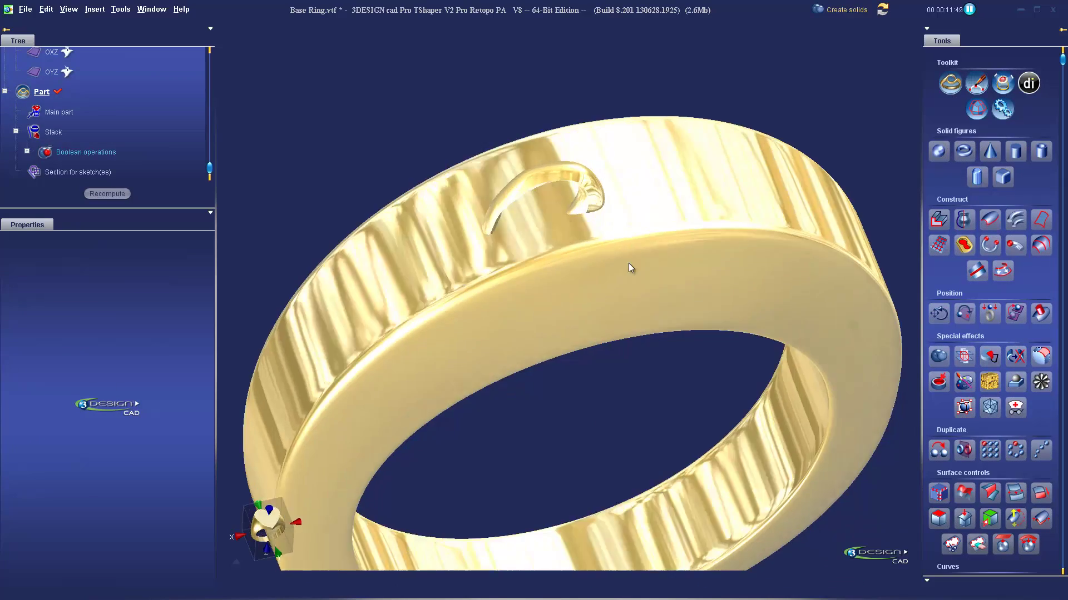
pyautogui.moveTo(629, 262); pyautogui.dragTo(640, 202, button='middle')
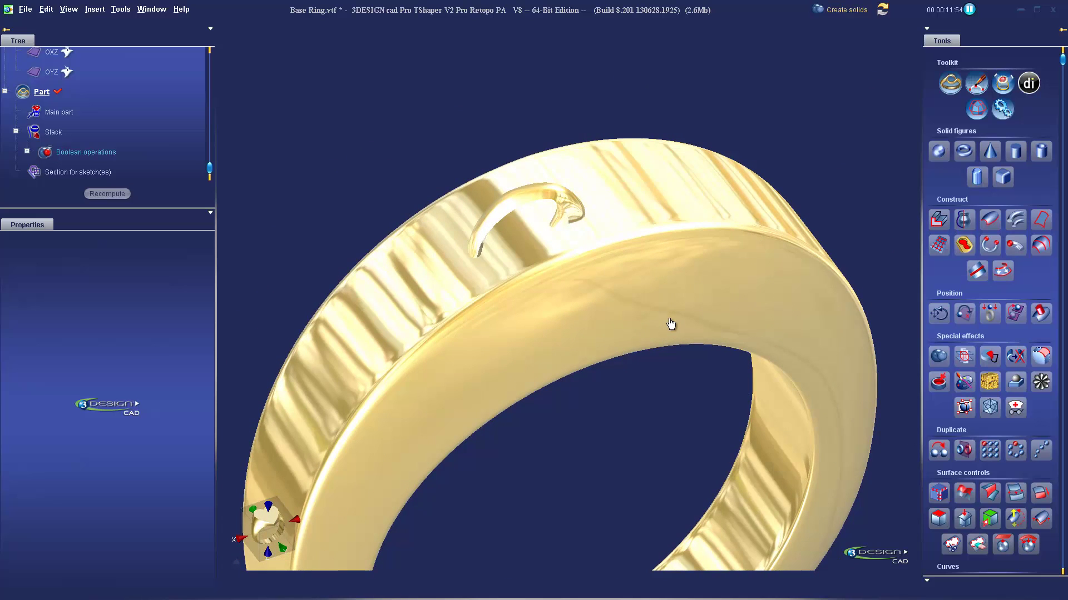
pyautogui.moveTo(650, 288); pyautogui.dragTo(638, 312, button='middle')
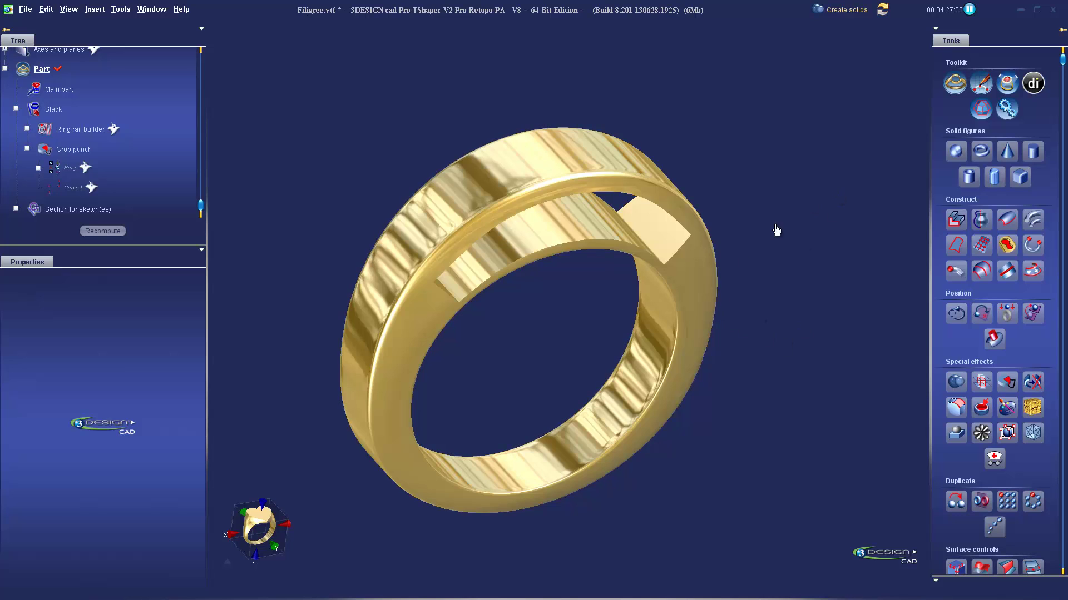
# - Start Retopology in subdivision modeling, use the surface filling the ring's side window as solid support, and freeze the cropped ring
pyautogui.click(715, 284)
pyautogui.click(981, 110)
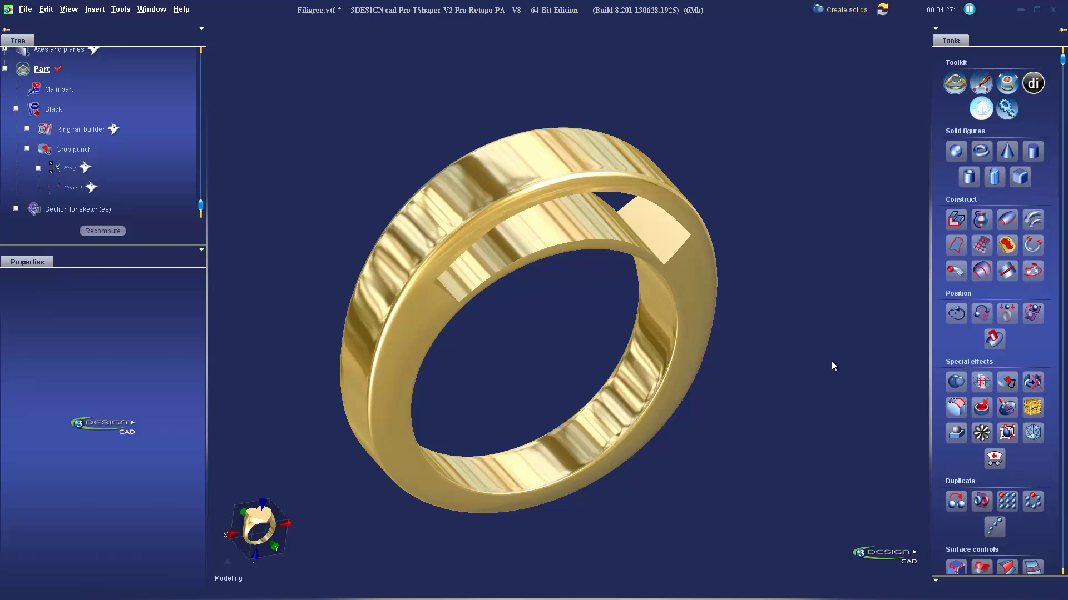
pyautogui.scroll(-3, 966, 434)
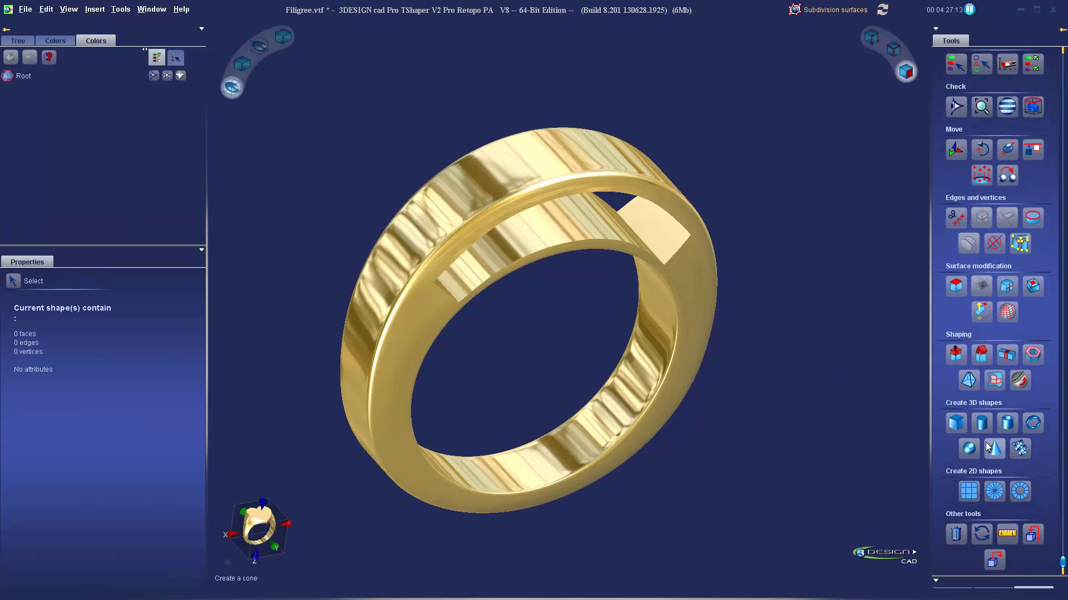
pyautogui.click(994, 382)
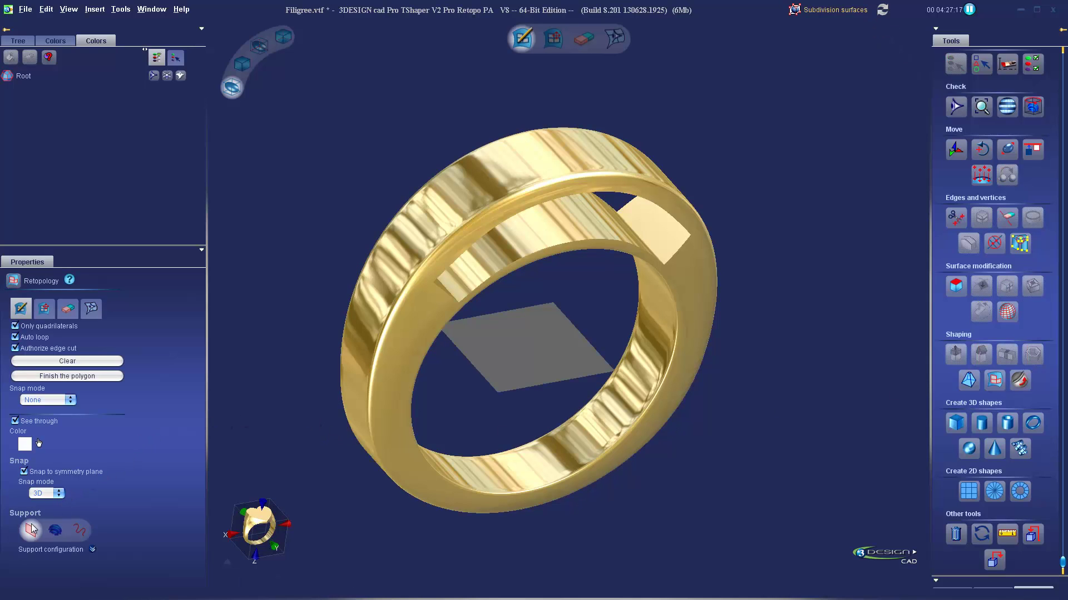
pyautogui.click(55, 531)
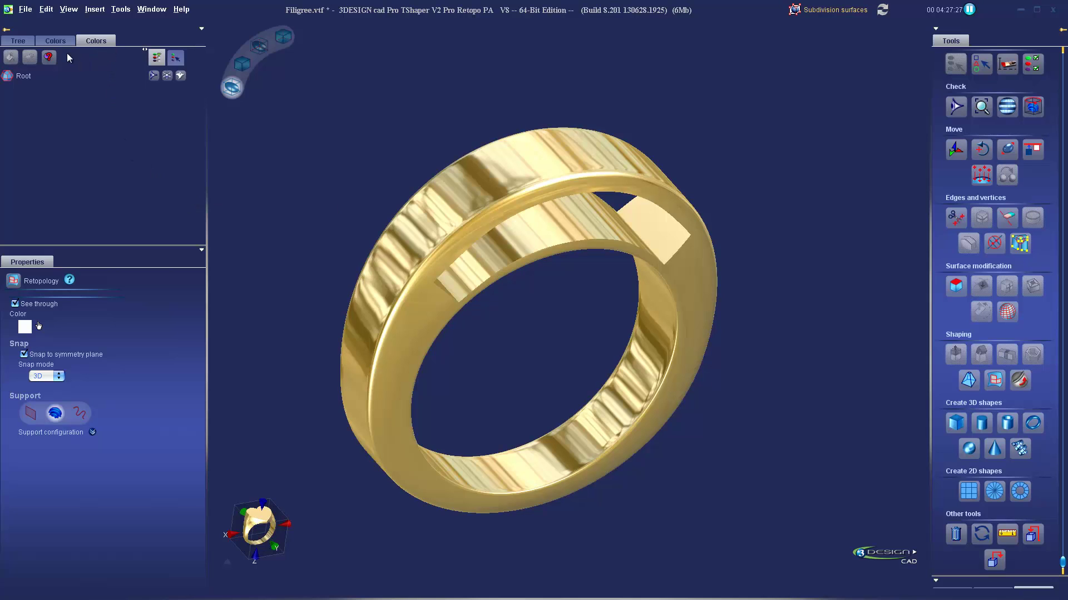
pyautogui.click(111, 42)
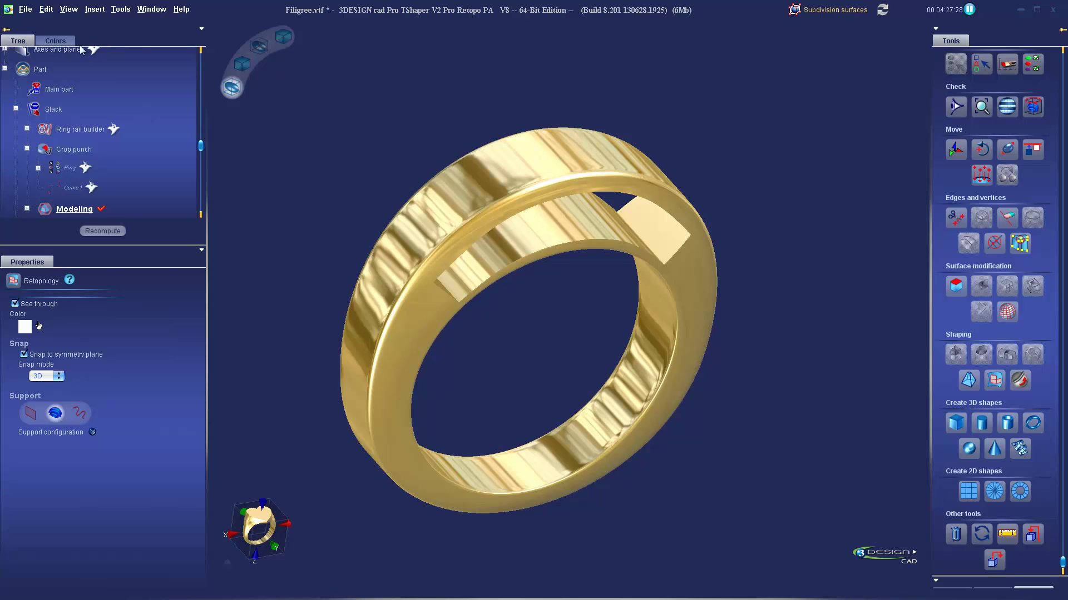
pyautogui.click(93, 433)
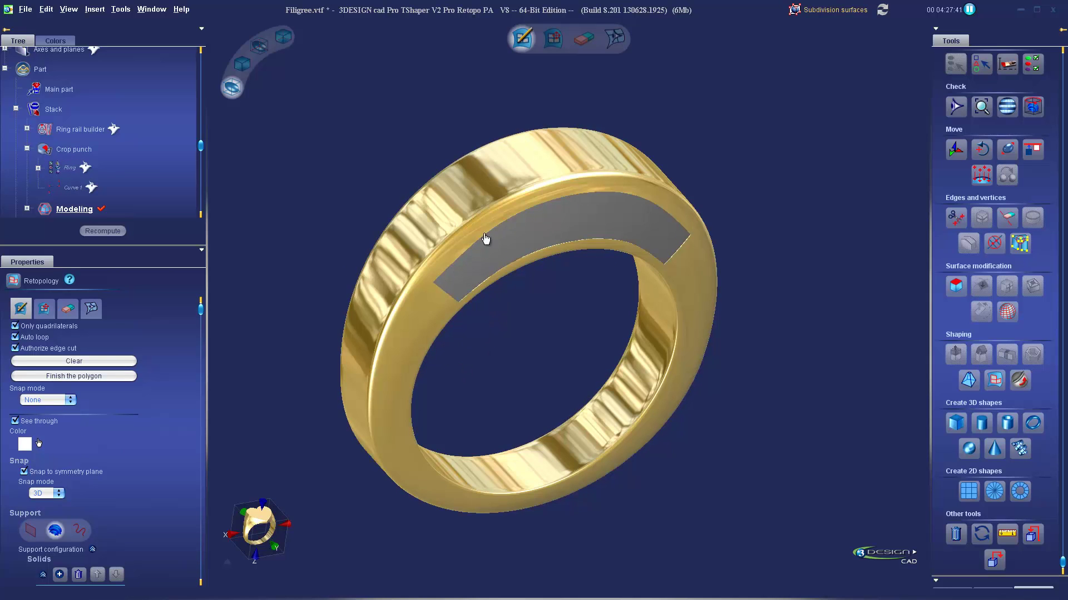
pyautogui.rightClick(404, 345)
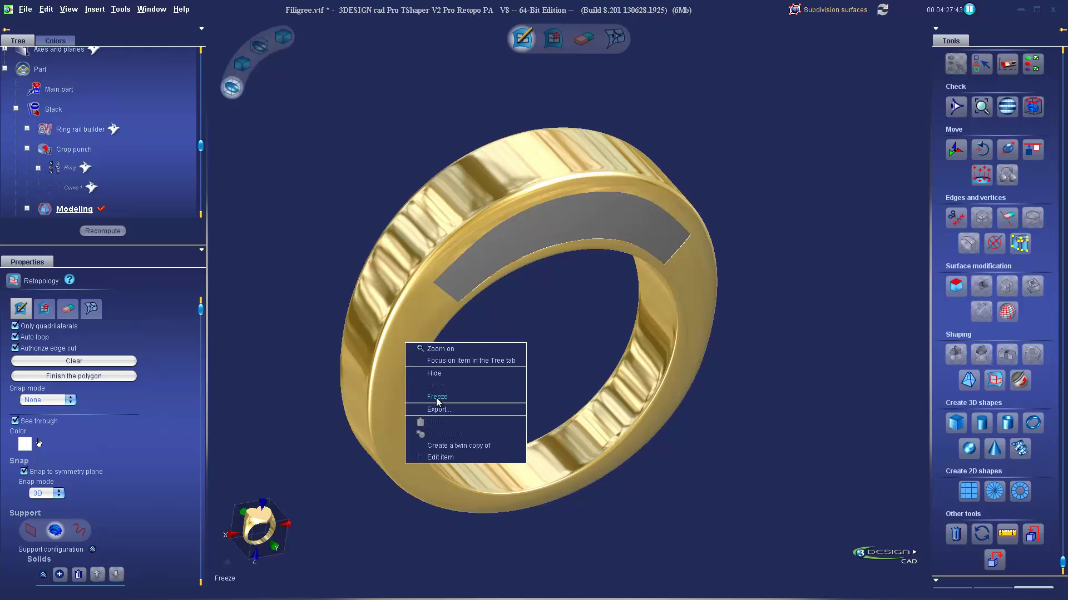
pyautogui.click(437, 397)
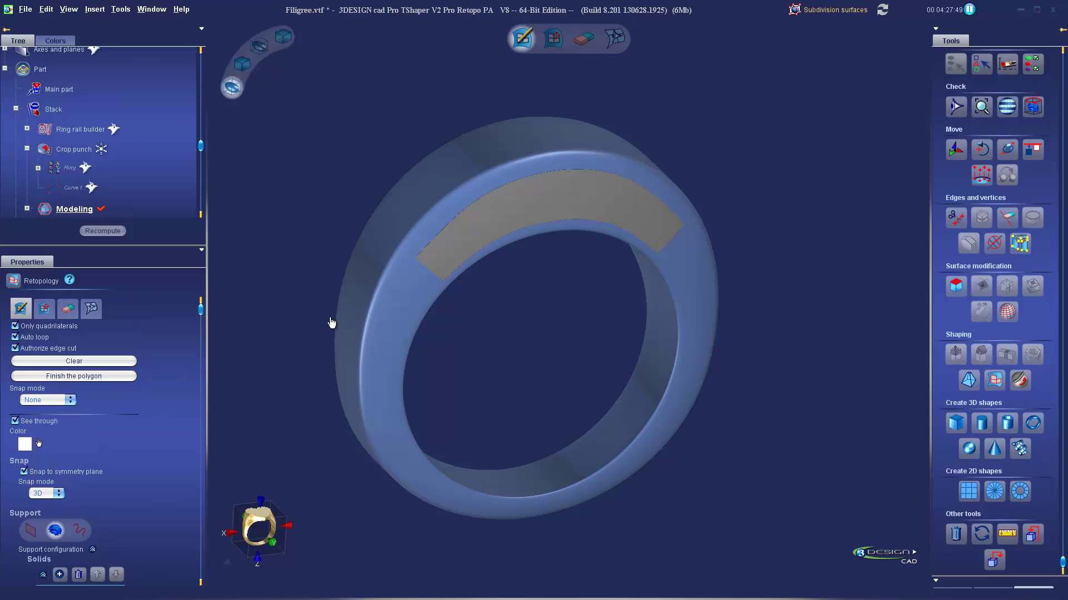
# - In the front view, draw a small four-sided polygon at the lower-left end of the grey window surface
pyautogui.click(272, 543)
pyautogui.scroll(5, 648, 370)
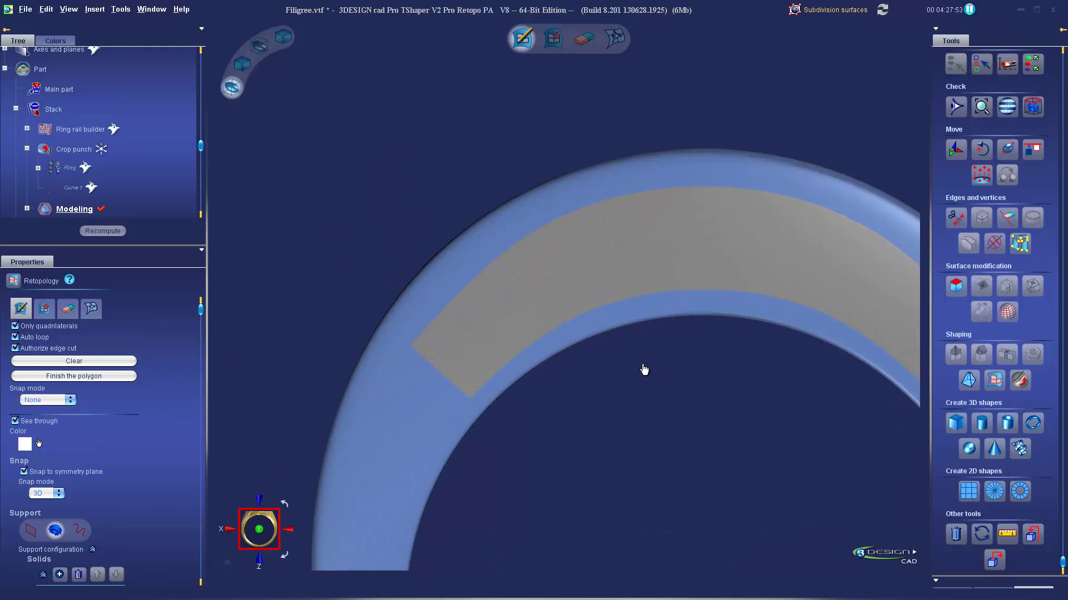
pyautogui.scroll(2, 555, 372)
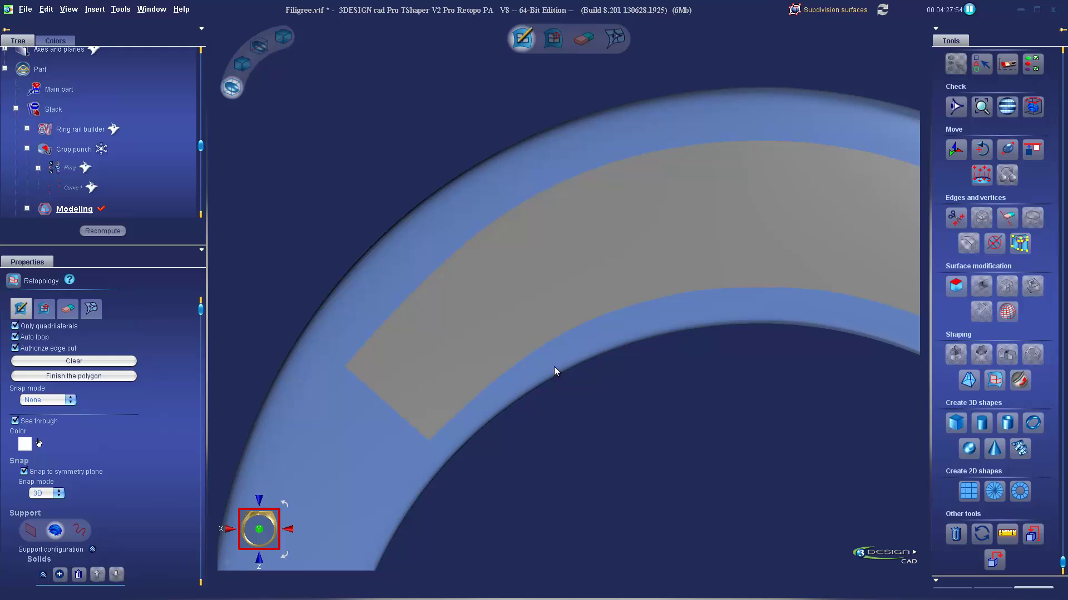
pyautogui.click(410, 440)
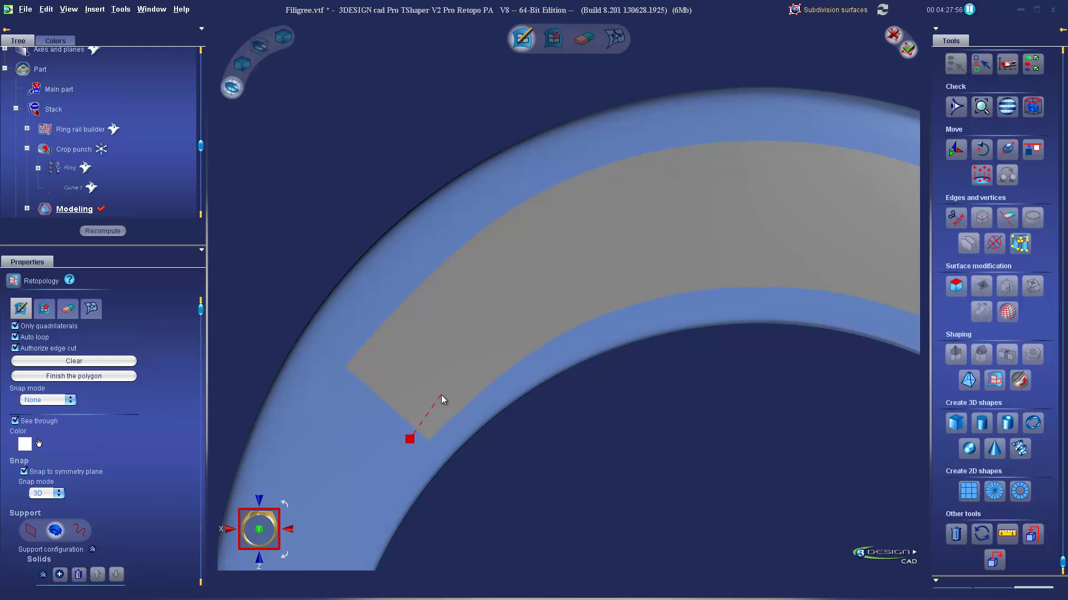
pyautogui.click(463, 413)
pyautogui.click(427, 454)
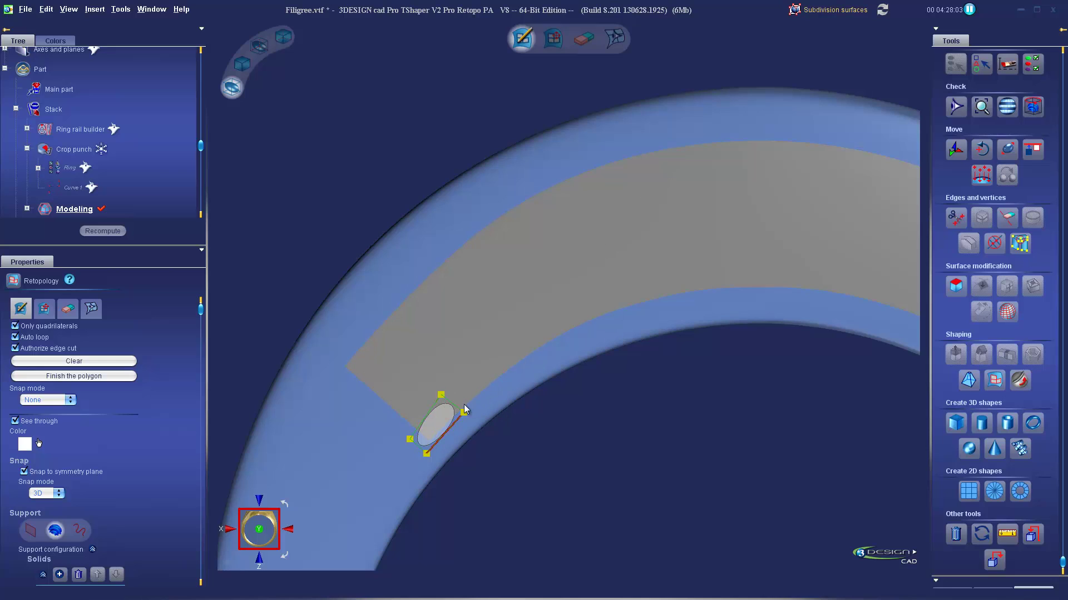
# - Extend the polygon's upper edge into a strip of quads rising across the window, arching over and curling back inward
pyautogui.click(45, 308)
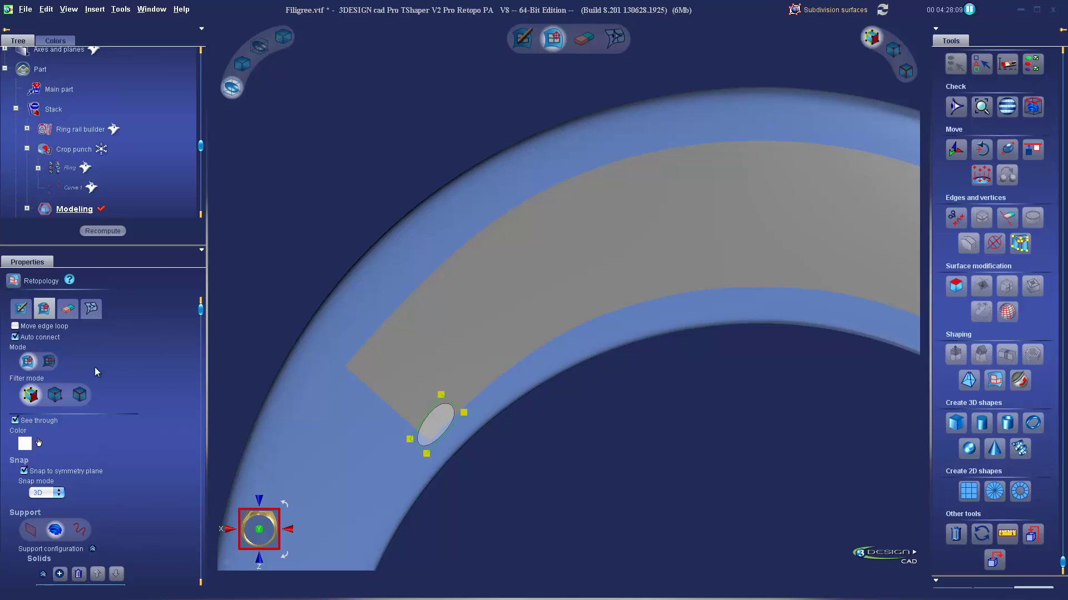
pyautogui.moveTo(454, 408); pyautogui.dragTo(493, 278)
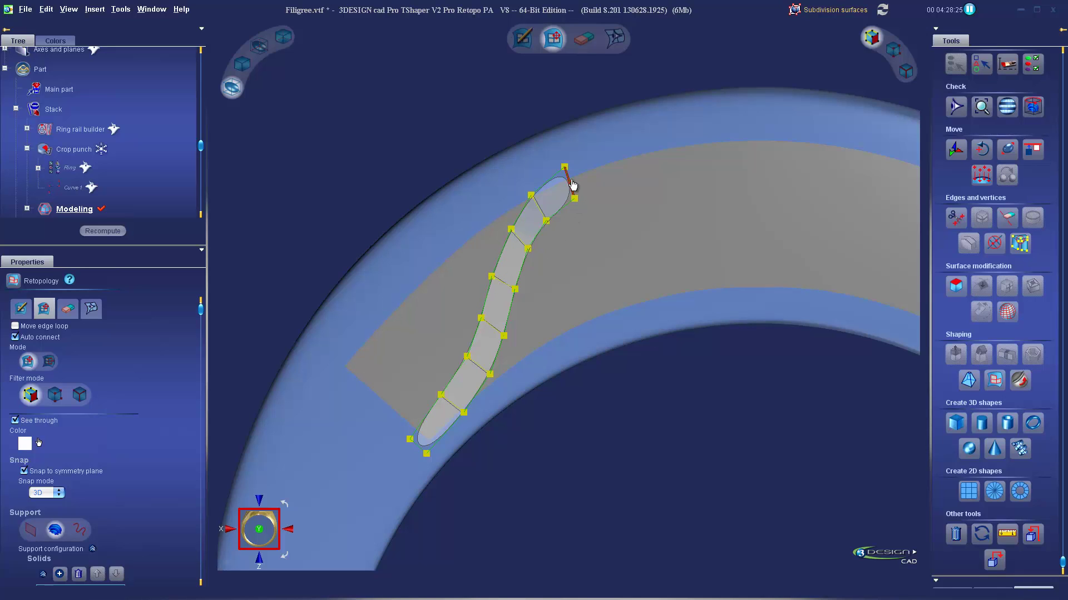
pyautogui.moveTo(571, 185); pyautogui.dragTo(589, 268)
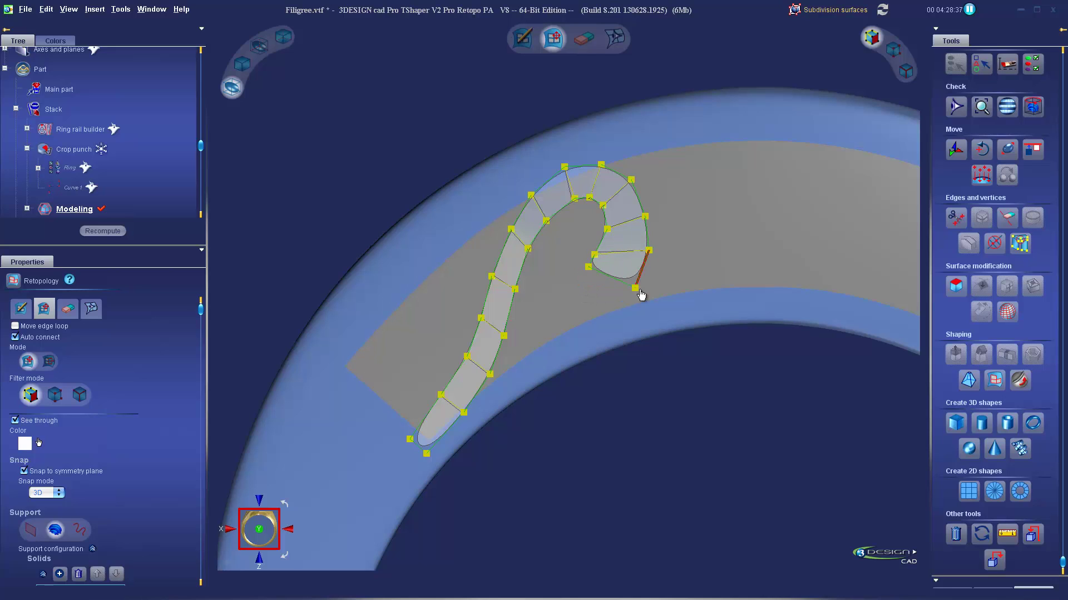
pyautogui.moveTo(633, 295); pyautogui.dragTo(567, 271)
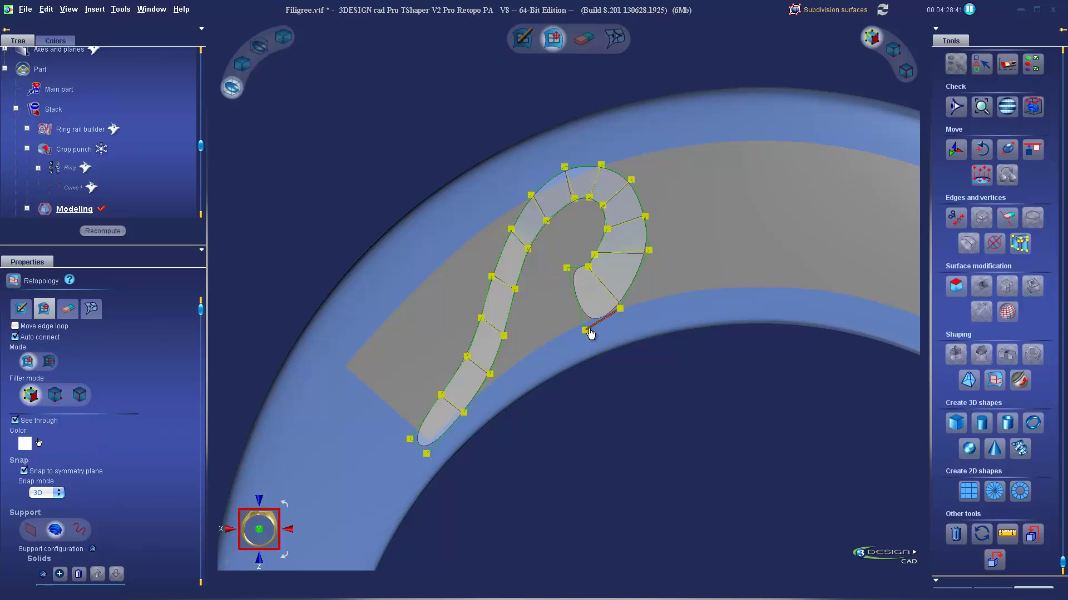
pyautogui.moveTo(586, 331); pyautogui.dragTo(539, 307)
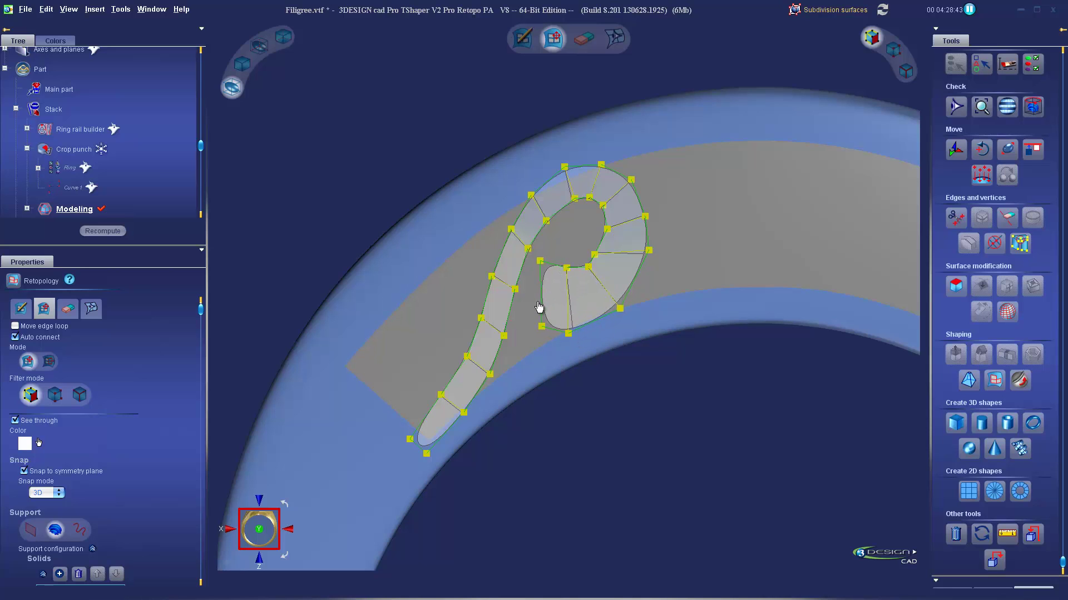
# - Move individual vertices around the strip's arch and curled end to even out the width and smooth the curve
pyautogui.scroll(1, 603, 320)
pyautogui.moveTo(567, 262); pyautogui.dragTo(573, 272)
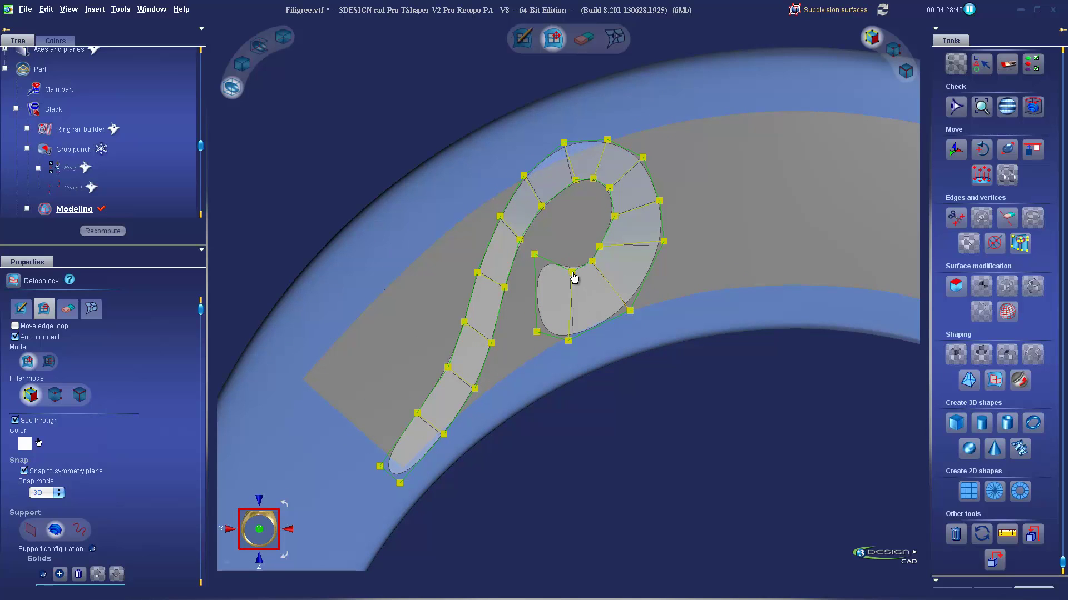
pyautogui.moveTo(568, 341); pyautogui.dragTo(577, 352)
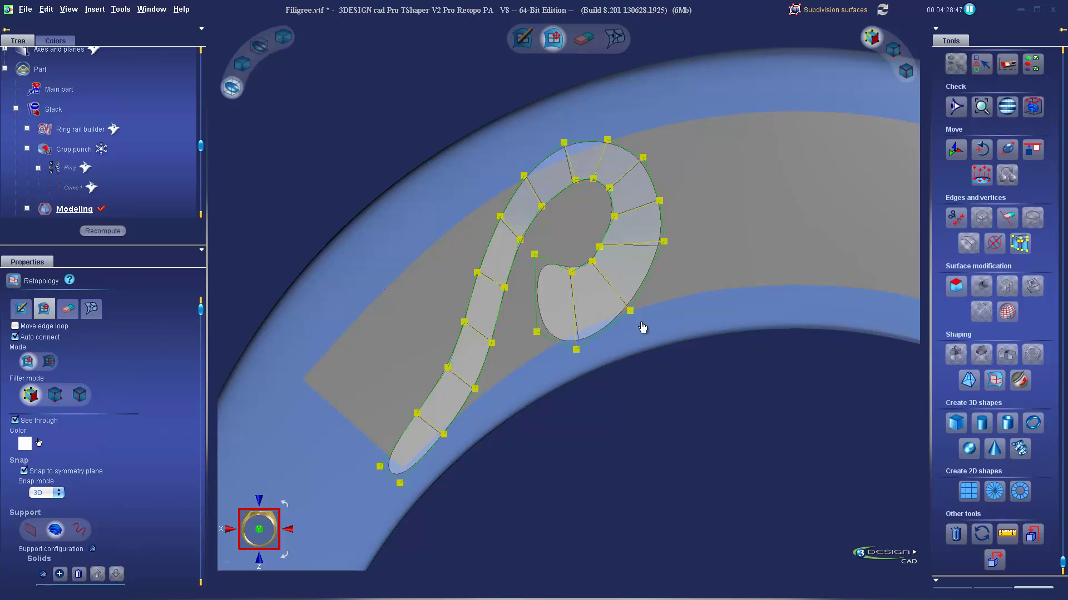
pyautogui.moveTo(631, 310); pyautogui.dragTo(635, 319)
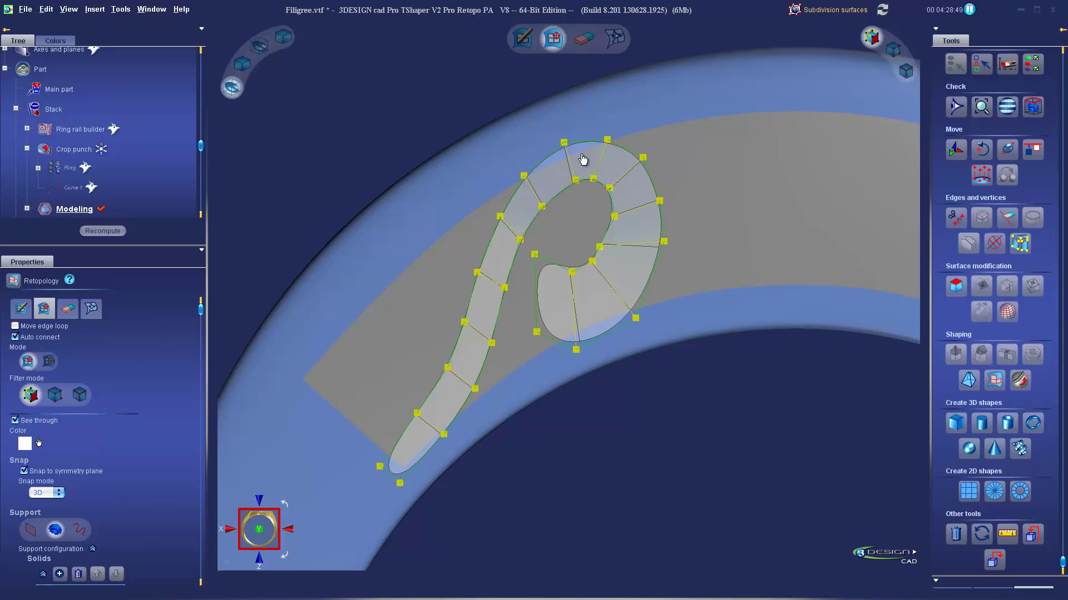
pyautogui.moveTo(564, 142); pyautogui.dragTo(565, 148)
pyautogui.moveTo(599, 247); pyautogui.dragTo(611, 242)
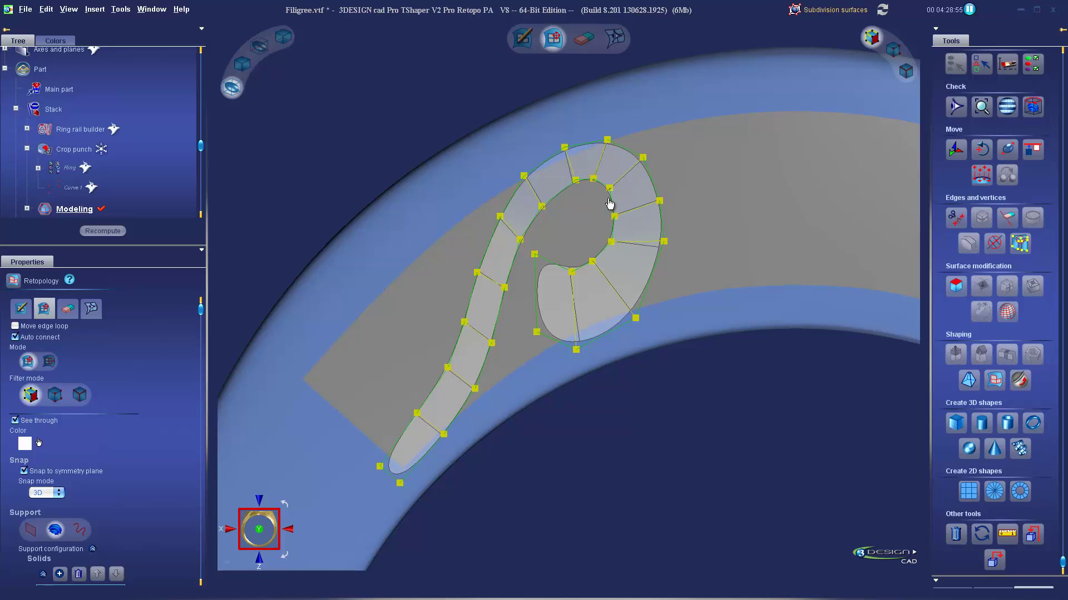
pyautogui.moveTo(594, 189); pyautogui.dragTo(597, 179)
pyautogui.moveTo(612, 195); pyautogui.dragTo(615, 199)
pyautogui.moveTo(535, 254); pyautogui.dragTo(558, 224)
pyautogui.moveTo(572, 272)
pyautogui.mouseDown()
pyautogui.moveTo(591, 200)
pyautogui.moveTo(543, 258)
pyautogui.moveTo(562, 263)
pyautogui.mouseUp()
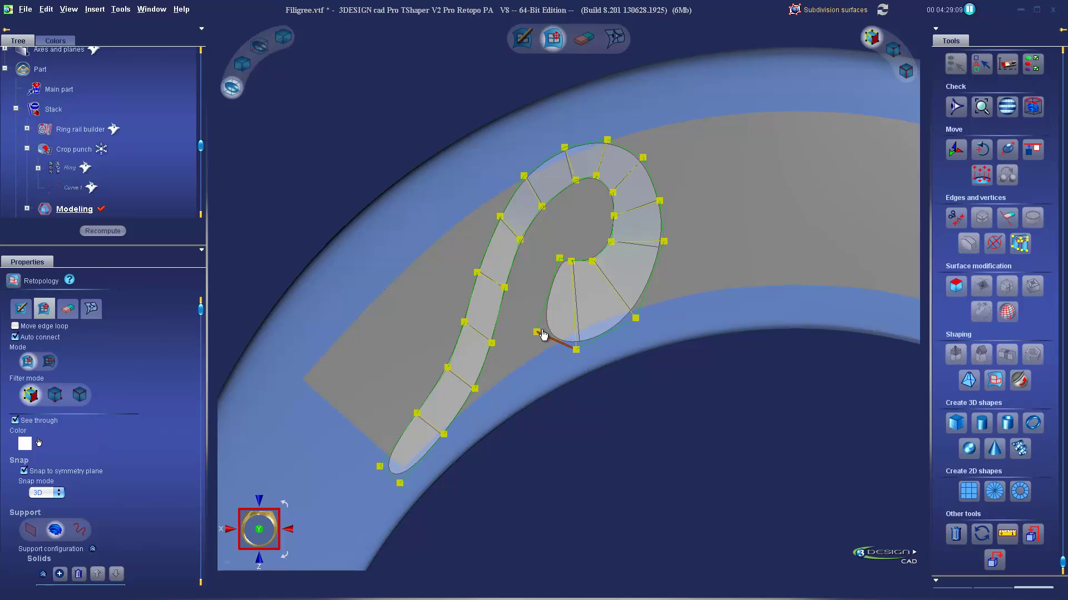
# - Extend the strip's end edge up inside the curl and reposition its vertices to form a rounded spiral tip
pyautogui.moveTo(539, 335); pyautogui.dragTo(541, 233)
pyautogui.scroll(3, 612, 279)
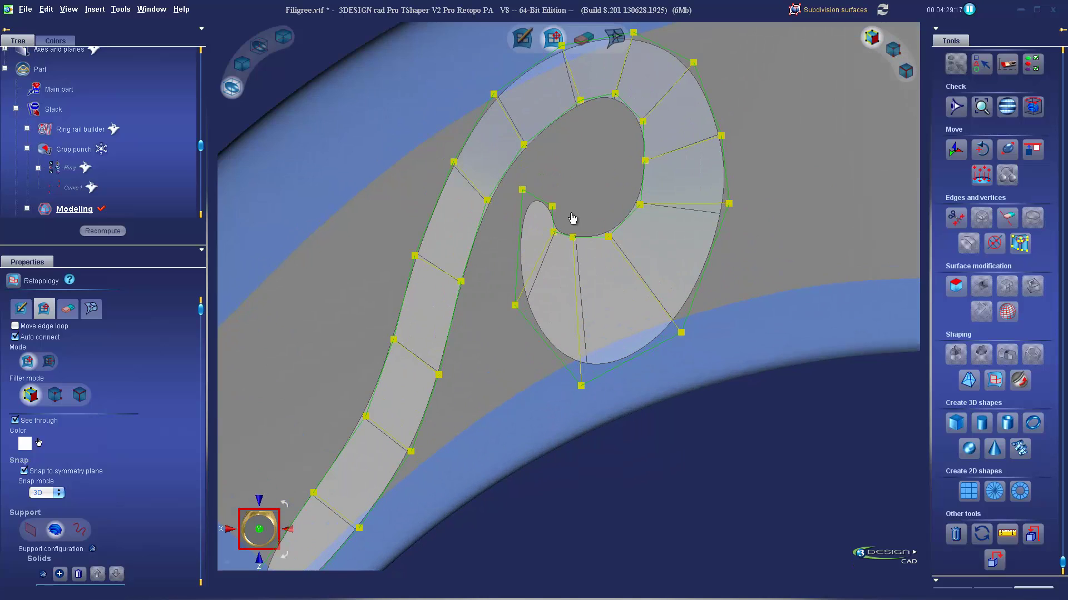
pyautogui.moveTo(554, 206); pyautogui.dragTo(586, 223)
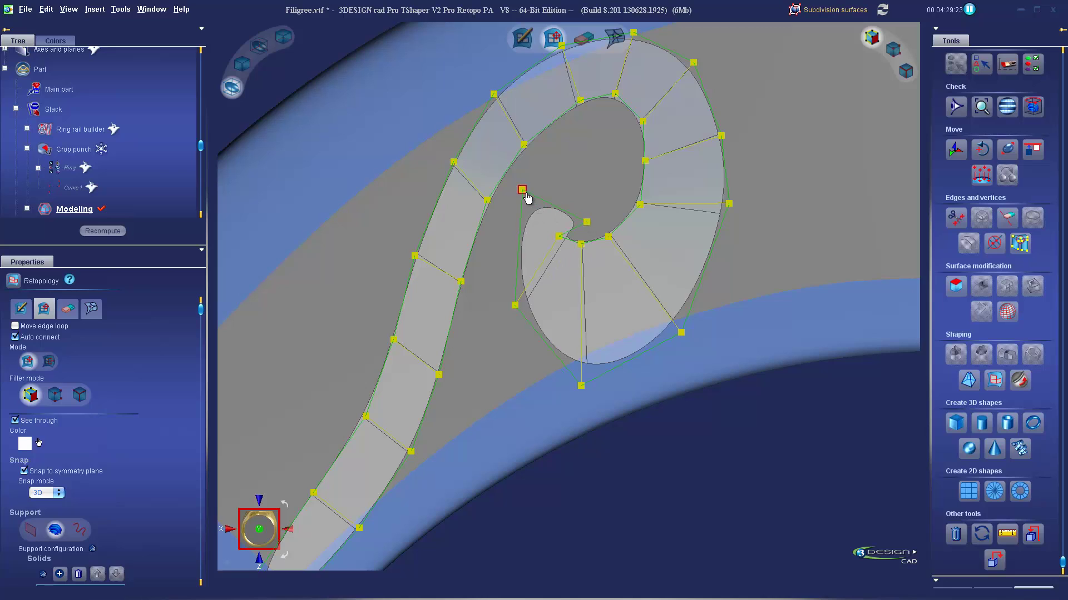
pyautogui.moveTo(522, 190); pyautogui.dragTo(565, 153)
pyautogui.moveTo(516, 307); pyautogui.dragTo(610, 227)
pyautogui.moveTo(565, 153); pyautogui.dragTo(583, 109)
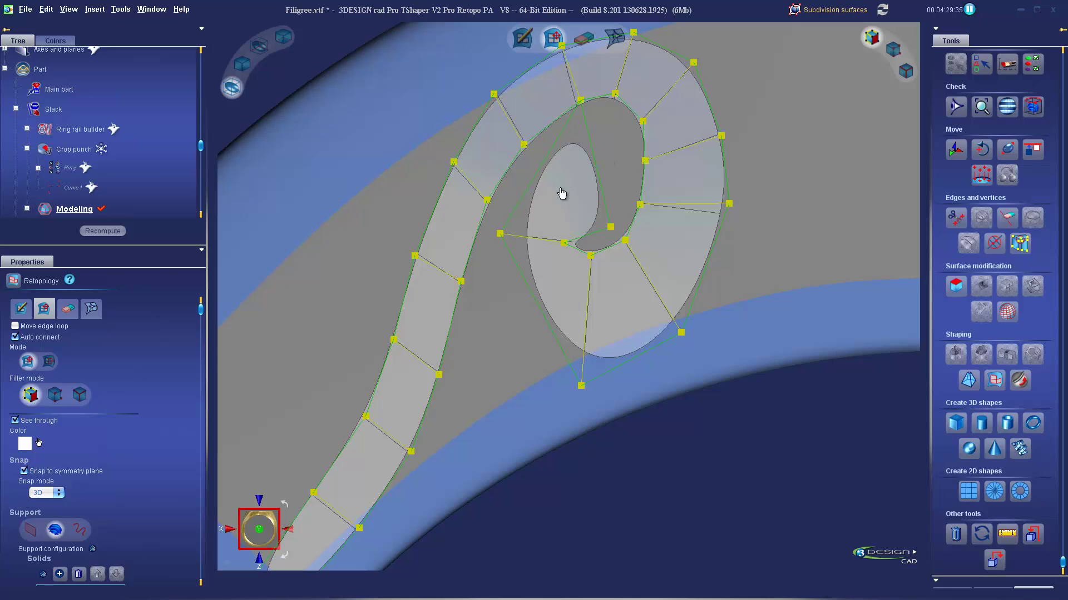
# - Undo the last tip move, reshape the spiral tip's vertices, and pull the strip's starting corners outward to broaden that end
pyautogui.hotkey('ctrl', 'z')
pyautogui.moveTo(582, 139); pyautogui.dragTo(593, 109)
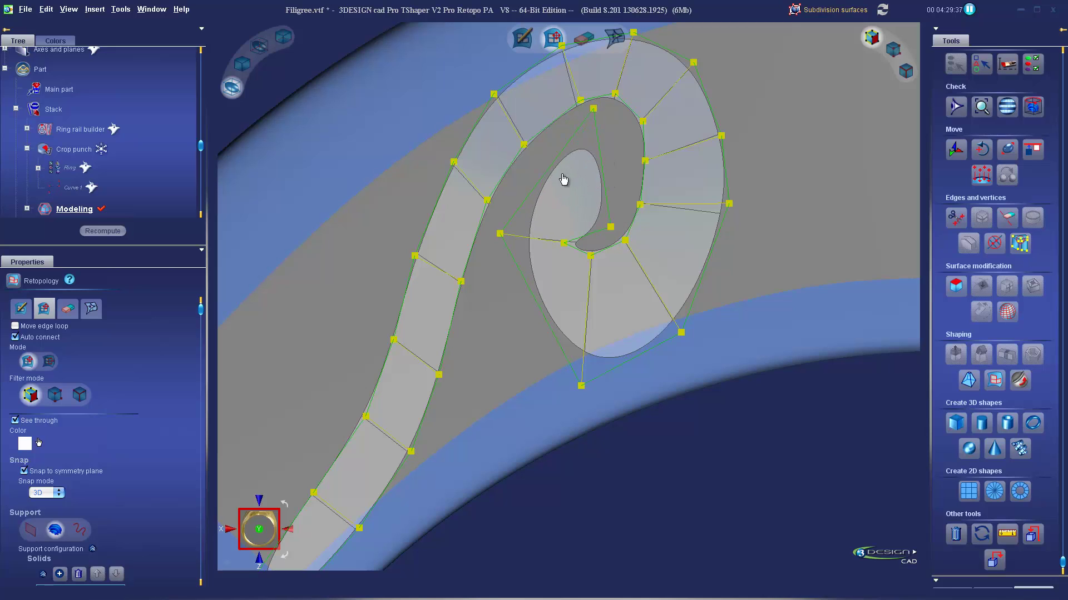
pyautogui.moveTo(502, 233); pyautogui.dragTo(492, 224)
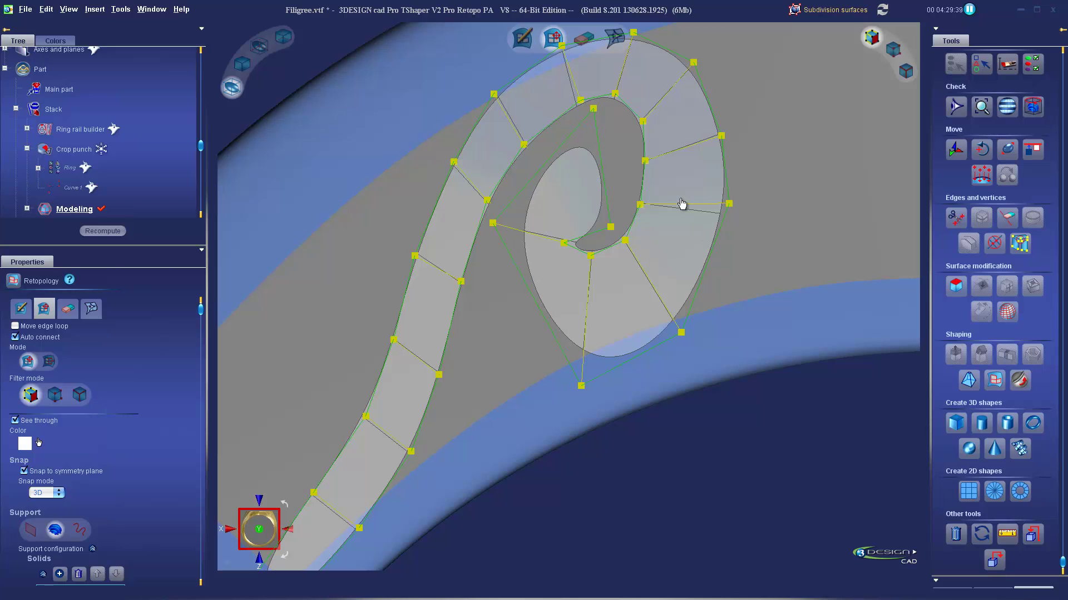
pyautogui.scroll(-3, 765, 340)
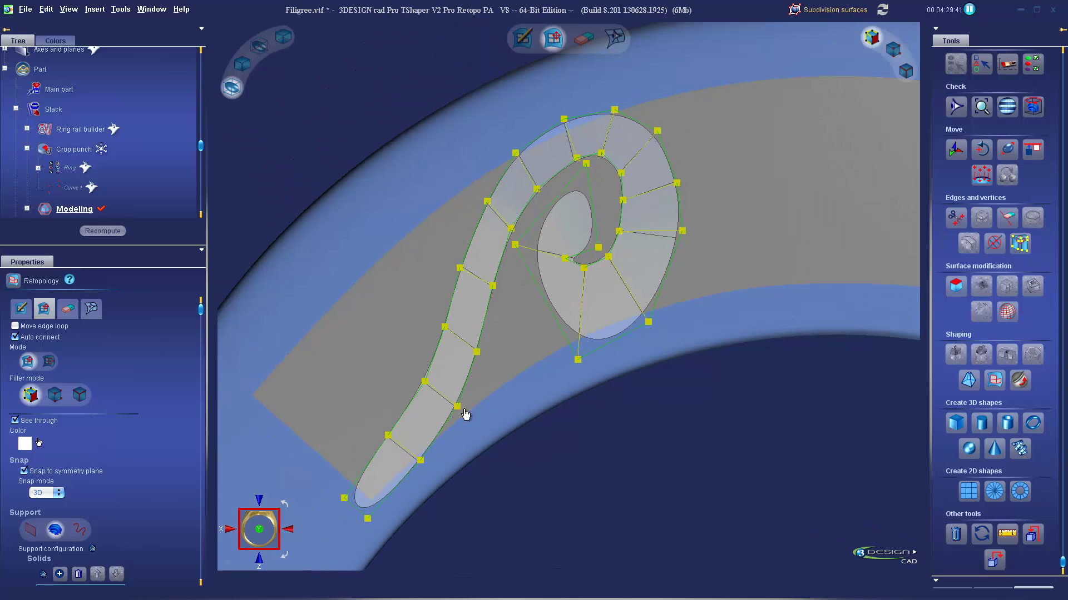
pyautogui.moveTo(344, 500); pyautogui.dragTo(367, 530)
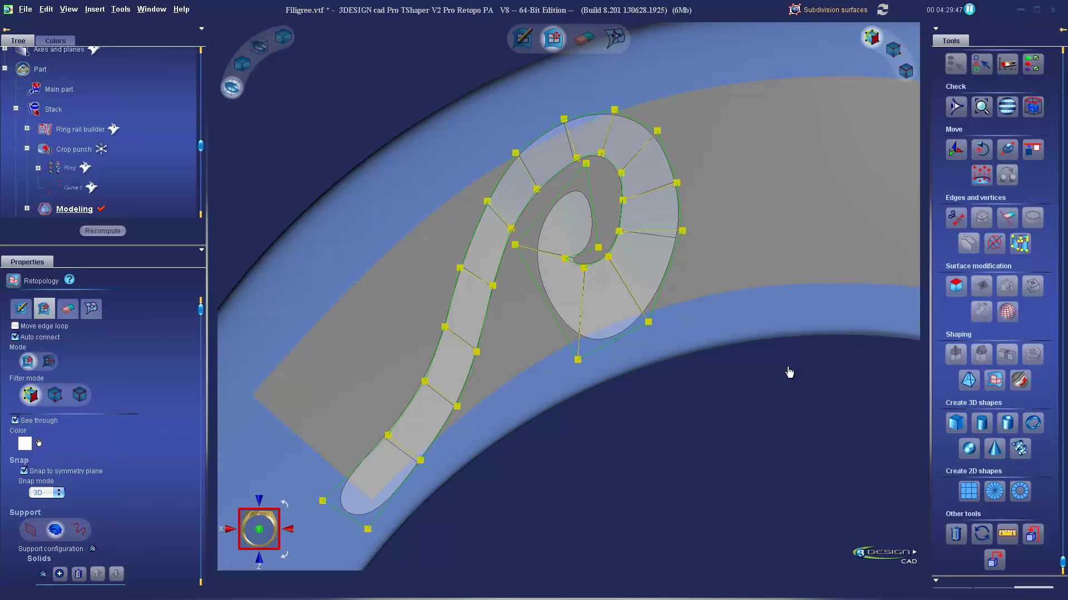
# - Select all faces of the scroll surface and thicken them with a Shell of -1 mm
pyautogui.click(906, 70)
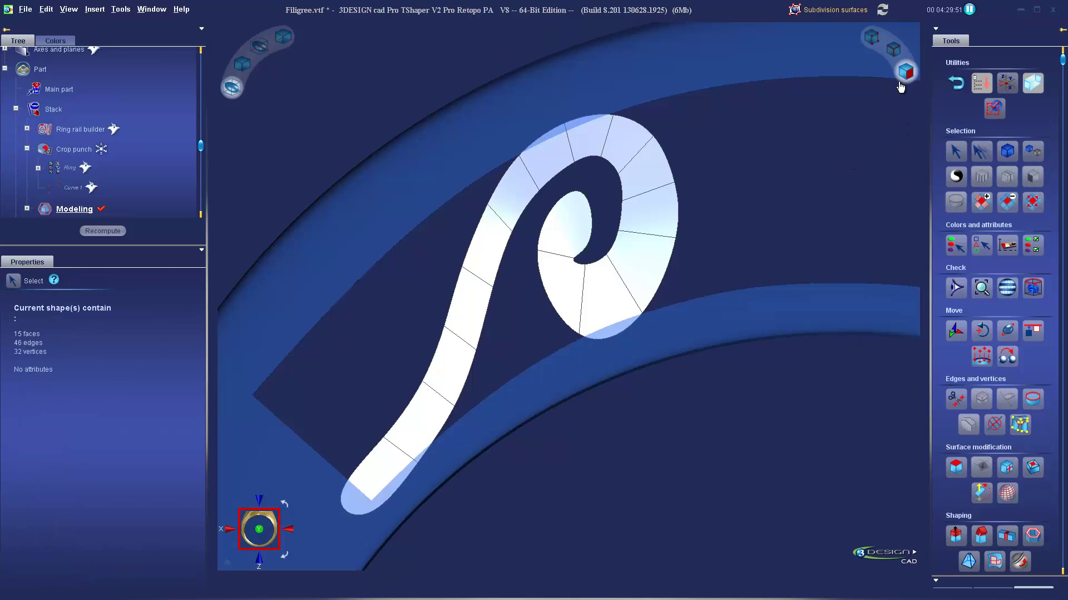
pyautogui.doubleClick(607, 280)
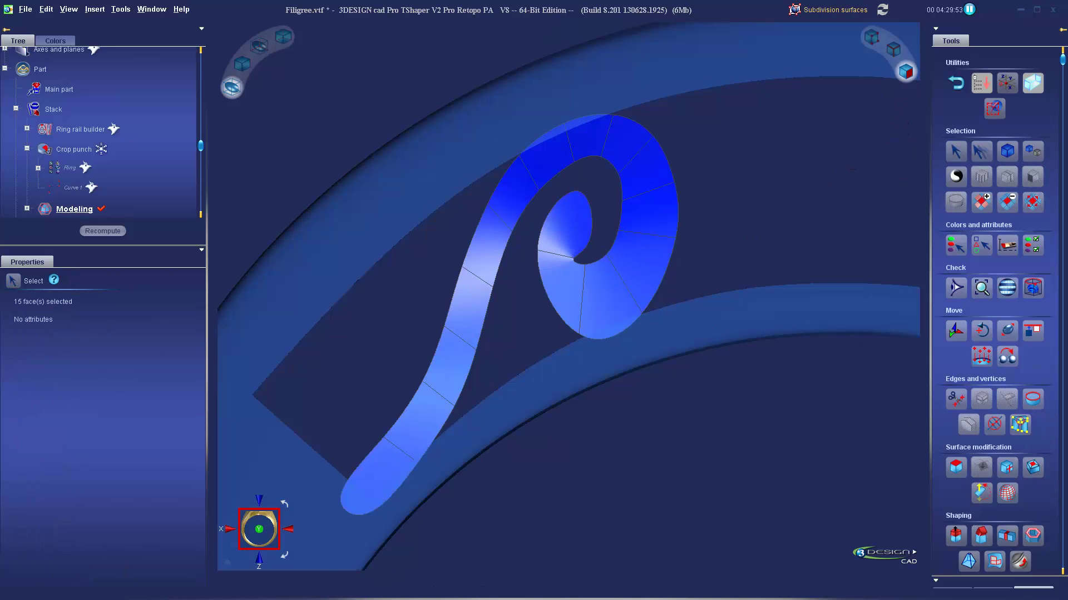
pyautogui.click(1032, 536)
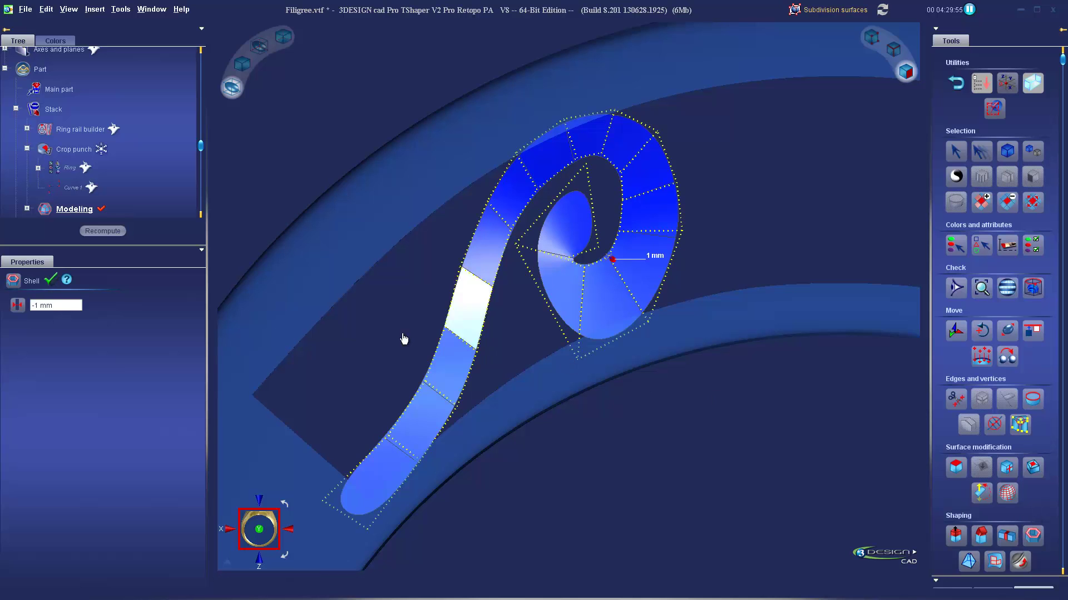
pyautogui.click(75, 307)
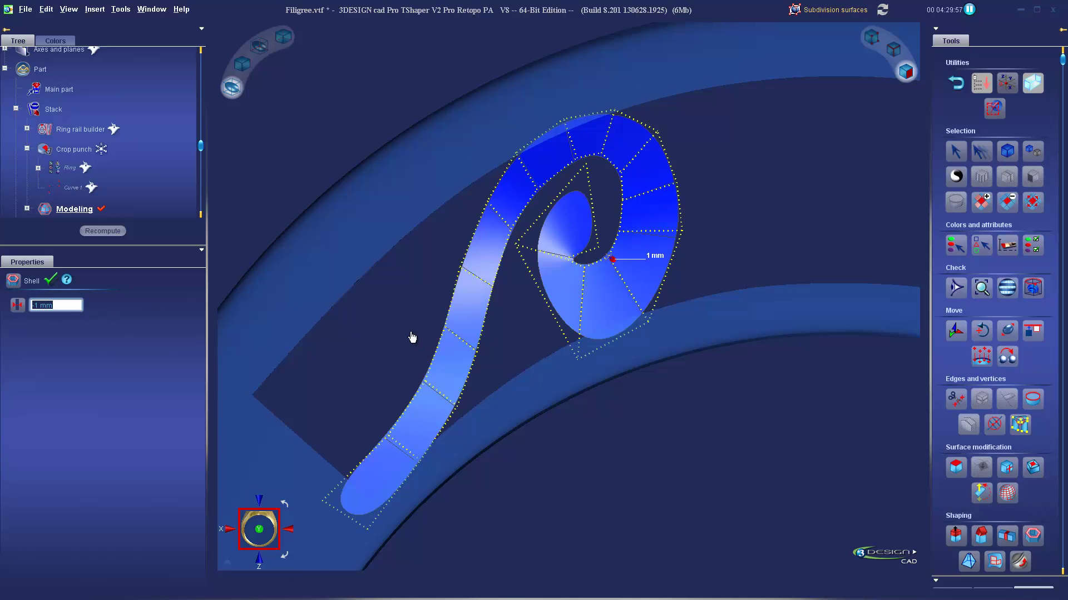
pyautogui.moveTo(412, 337); pyautogui.dragTo(228, 380, button='middle')
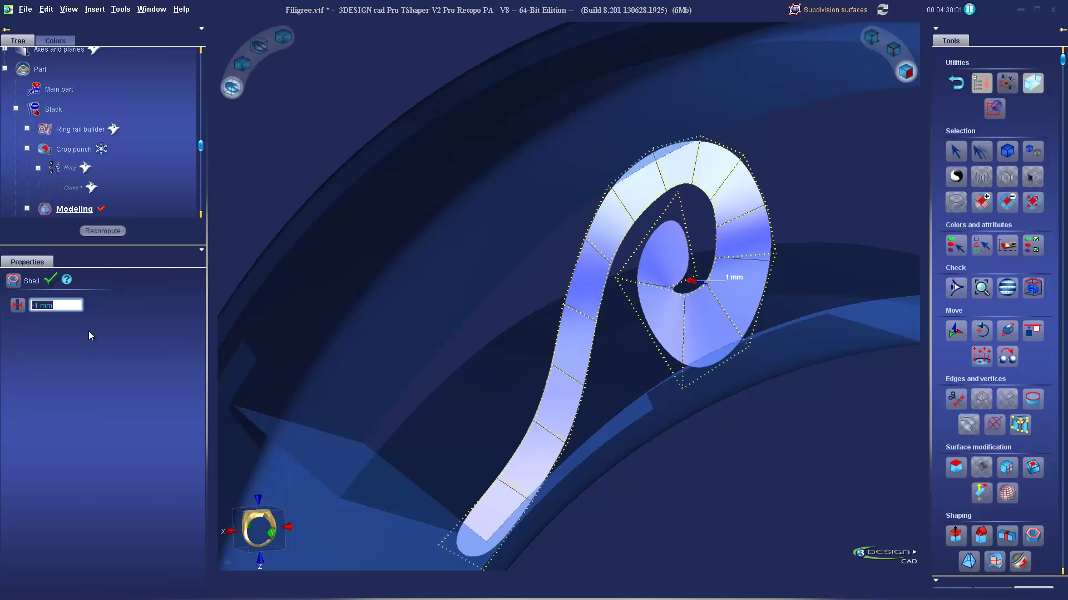
pyautogui.click(51, 280)
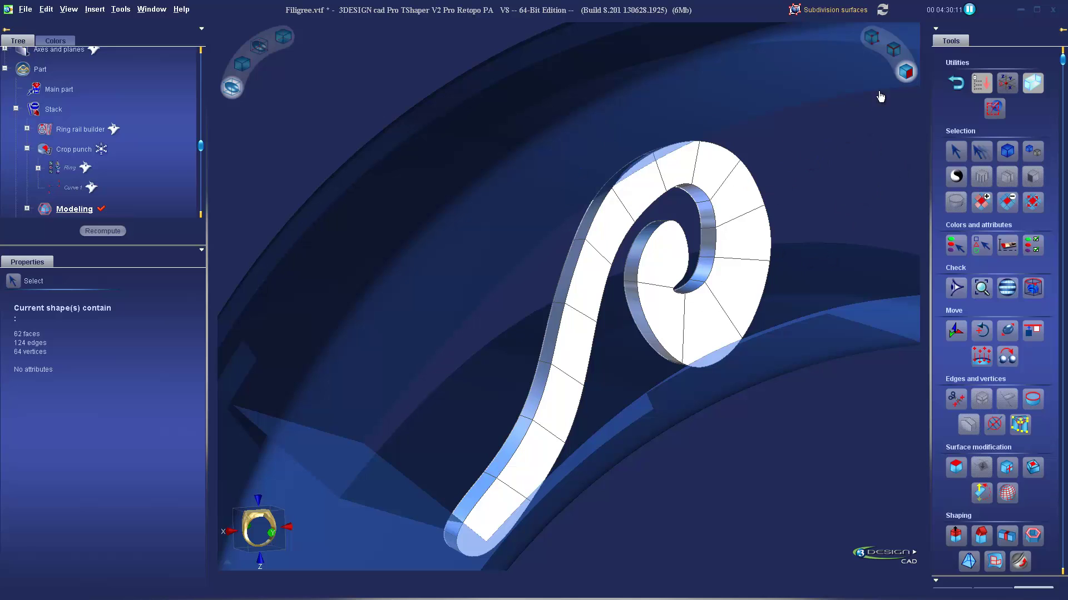
# - Select the contiguous trimmed edge loop around the scroll's front face and untrim it to round the front contour
pyautogui.click(893, 49)
pyautogui.click(688, 249)
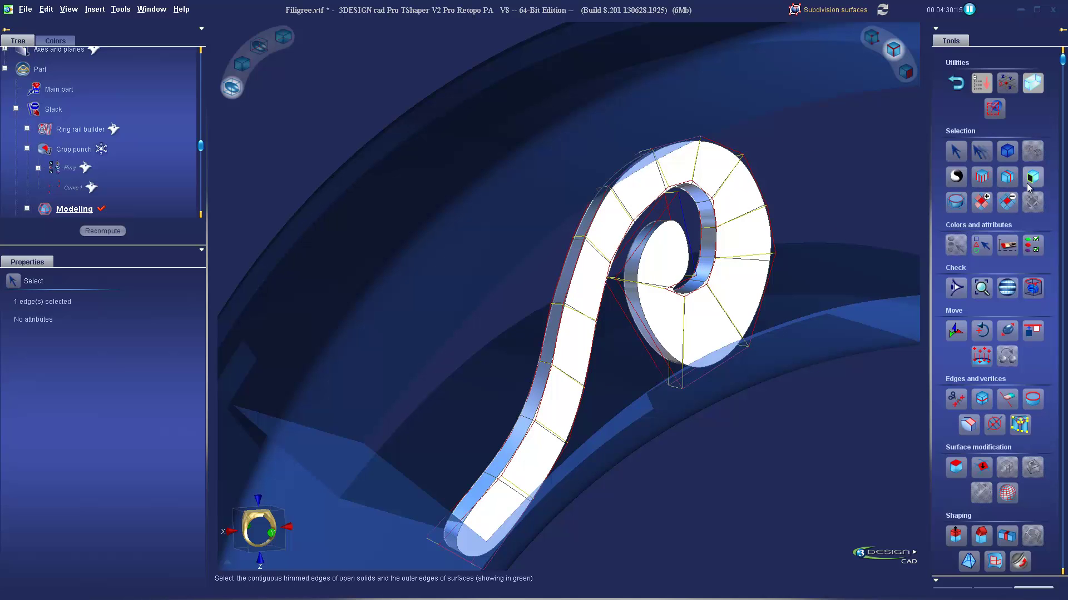
pyautogui.click(958, 209)
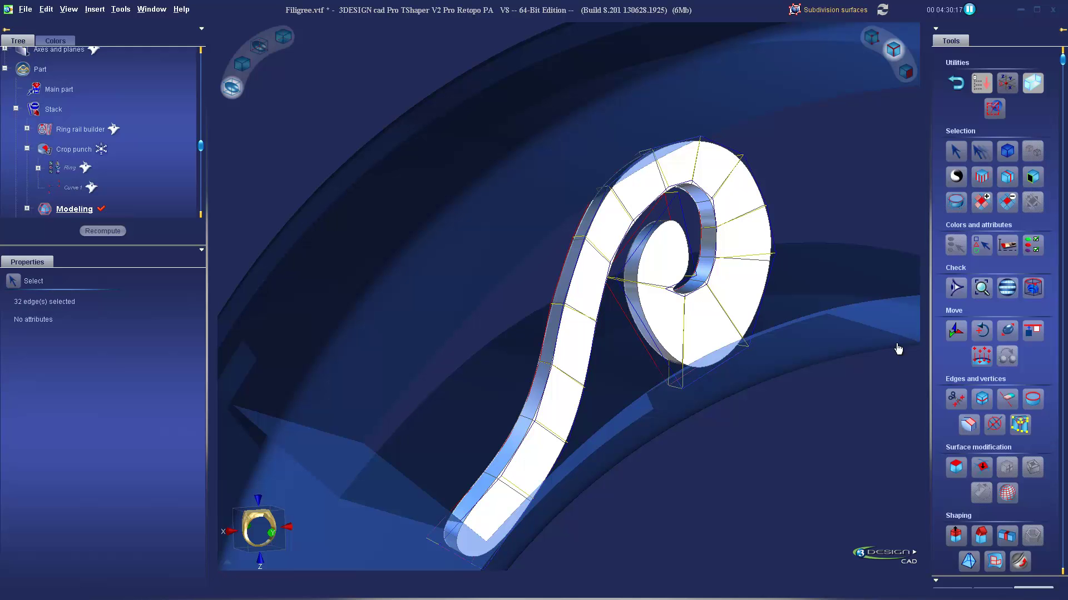
pyautogui.click(1036, 401)
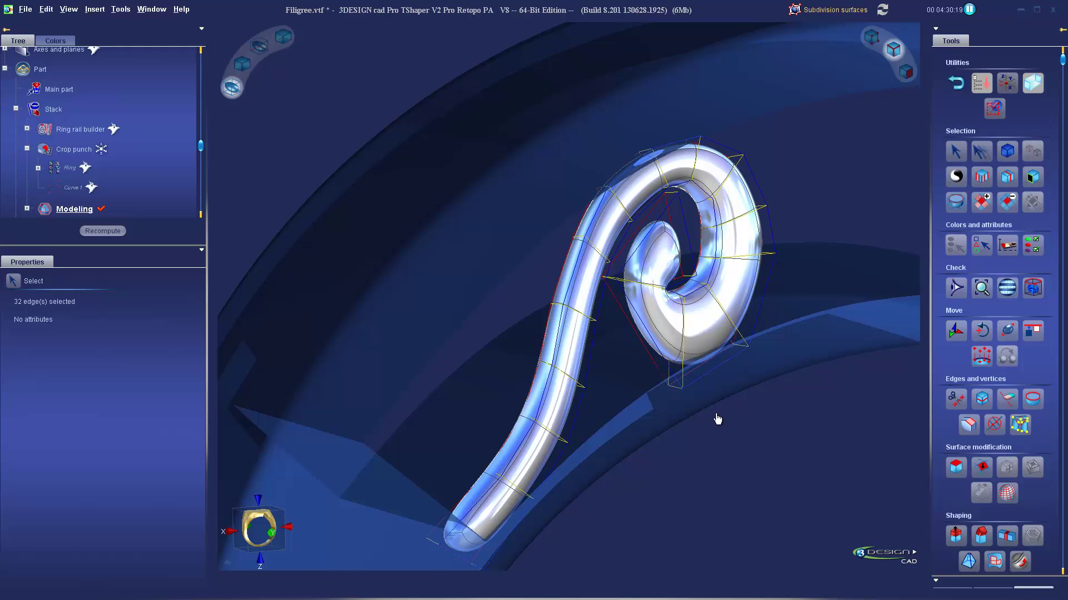
pyautogui.click(721, 437)
# - Move a vertex on the inner side of the scroll's spiral tip slightly outward, toward the surrounding curl, in the front view
pyautogui.moveTo(612, 342); pyautogui.dragTo(777, 302, button='middle')
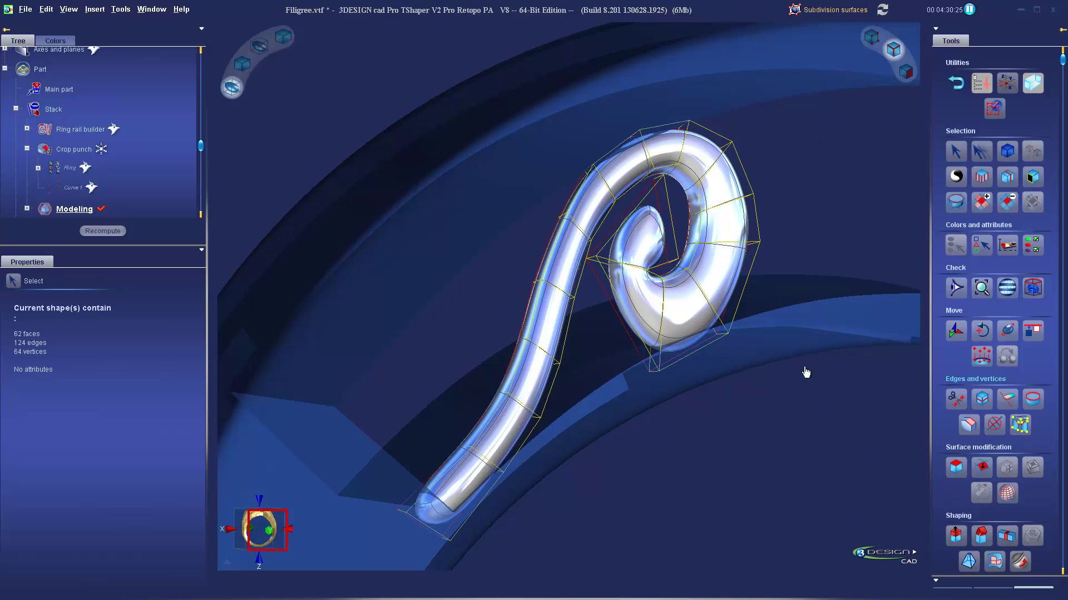
pyautogui.click(266, 529)
pyautogui.scroll(1, 769, 238)
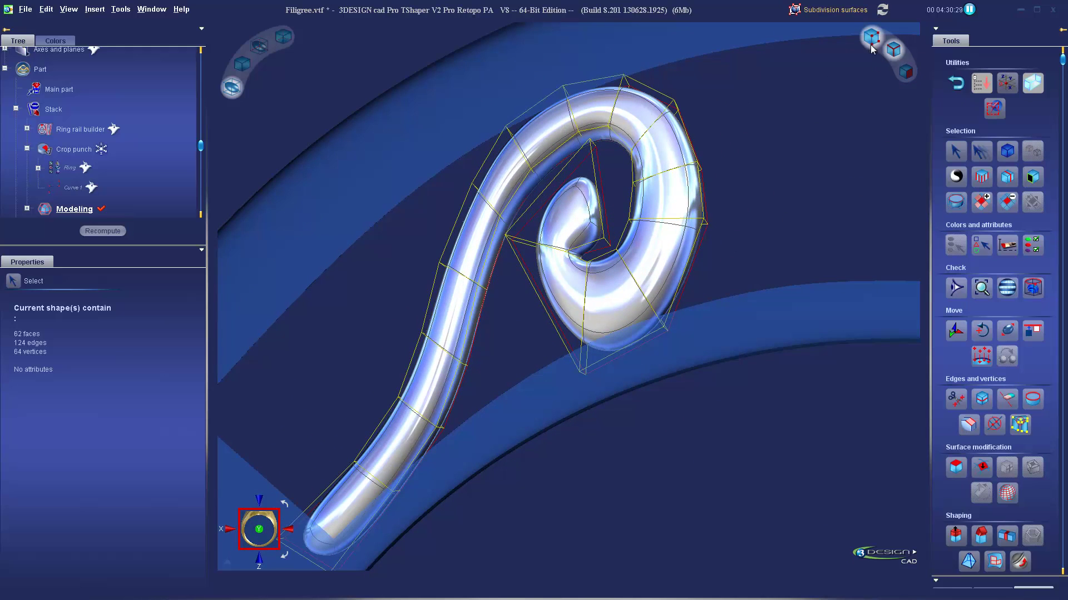
pyautogui.click(871, 43)
pyautogui.scroll(2, 676, 203)
pyautogui.moveTo(624, 104); pyautogui.dragTo(620, 67)
pyautogui.click(956, 330)
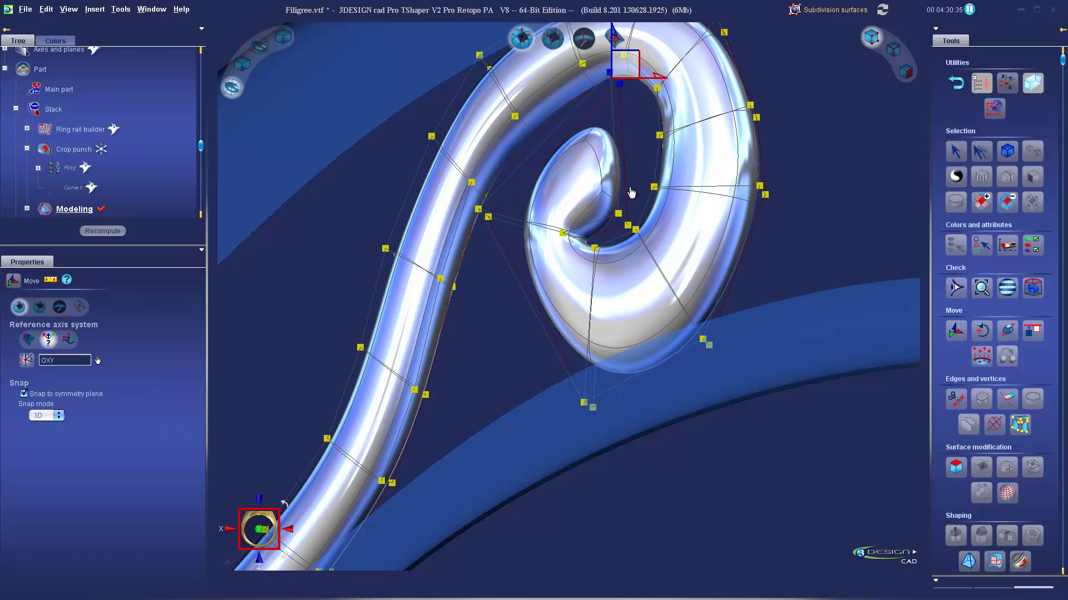
pyautogui.moveTo(631, 192)
pyautogui.mouseDown()
pyautogui.moveTo(621, 226)
pyautogui.moveTo(647, 186)
pyautogui.moveTo(648, 198)
pyautogui.mouseUp()
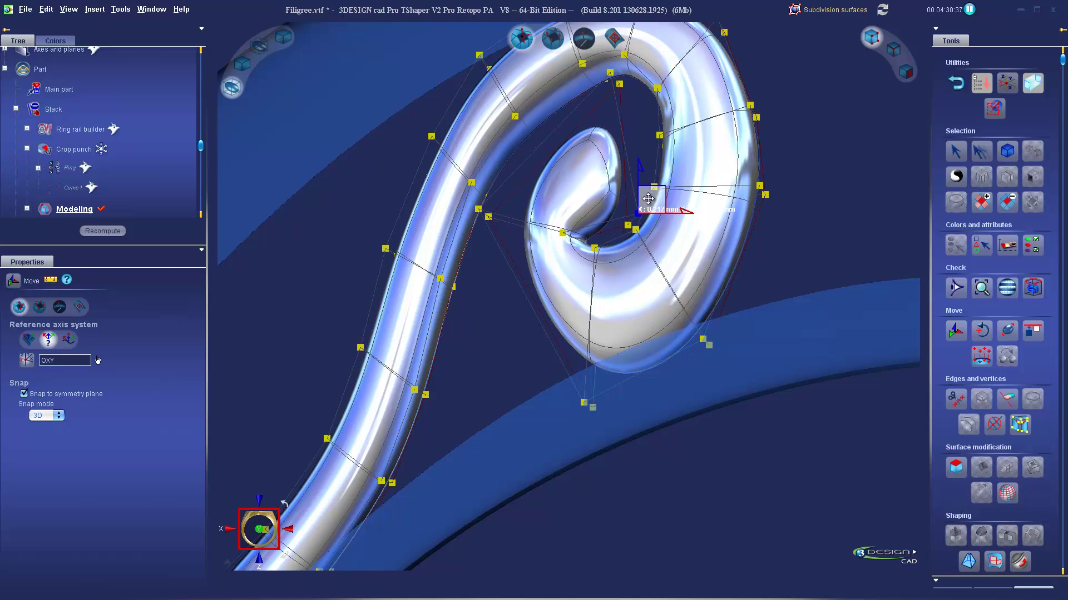
pyautogui.click(682, 284)
pyautogui.scroll(-5, 710, 284)
pyautogui.moveTo(659, 259); pyautogui.dragTo(803, 249, button='middle')
pyautogui.moveTo(666, 289); pyautogui.dragTo(702, 260, button='middle')
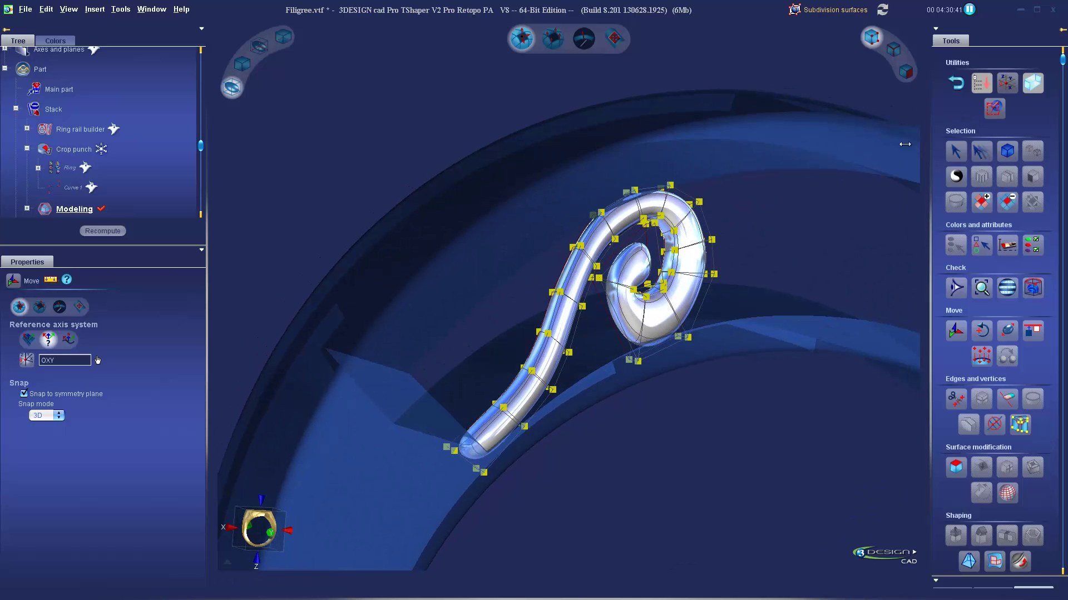
# - Leave the subdivision modeling and show the cropped ring as a normal solid again instead of transparent
pyautogui.click(956, 83)
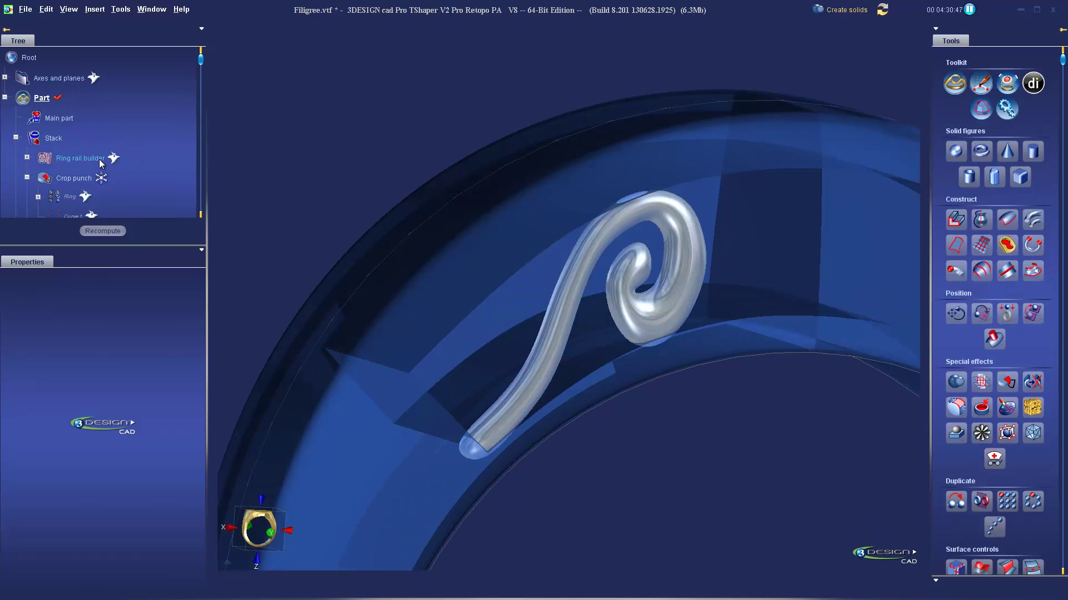
pyautogui.scroll(-3, 101, 148)
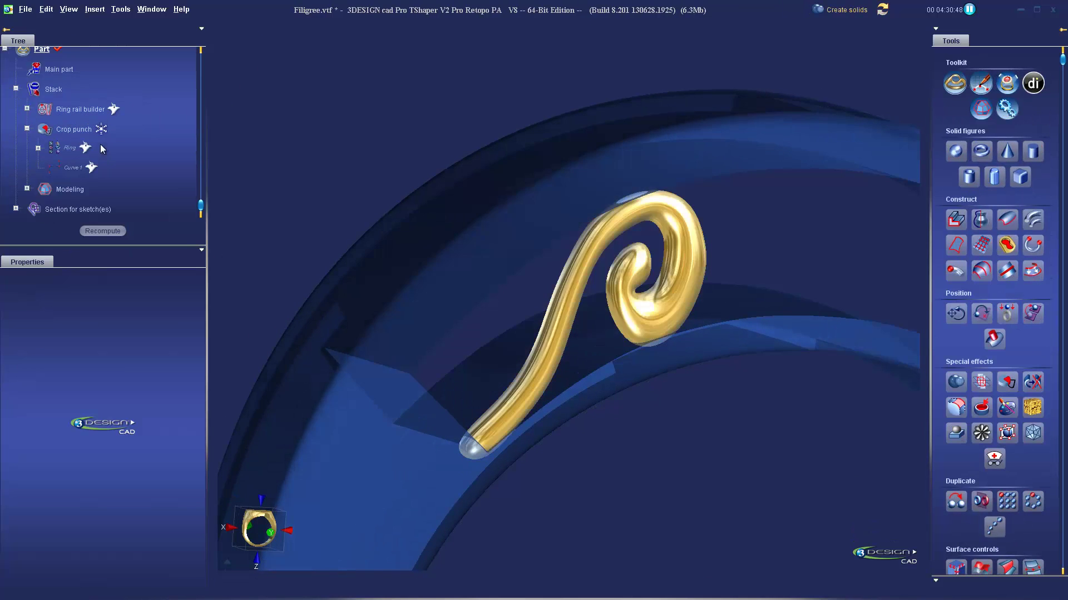
pyautogui.rightClick(75, 130)
pyautogui.click(104, 174)
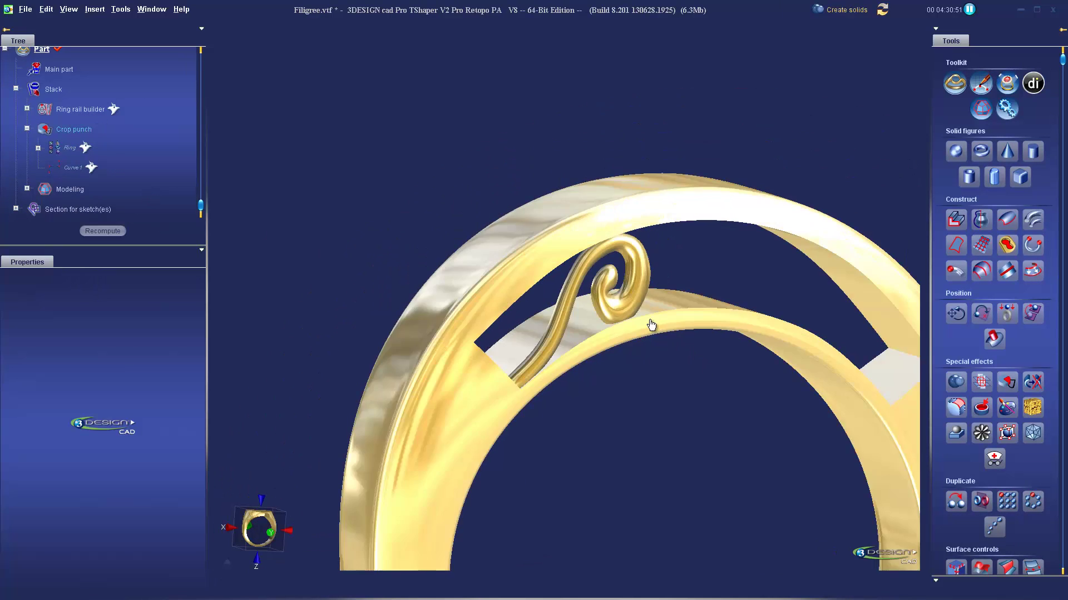
# - Mirror the scroll to the opposite end of the window, then mirror both scrolls across the OXZ plane
pyautogui.click(677, 315)
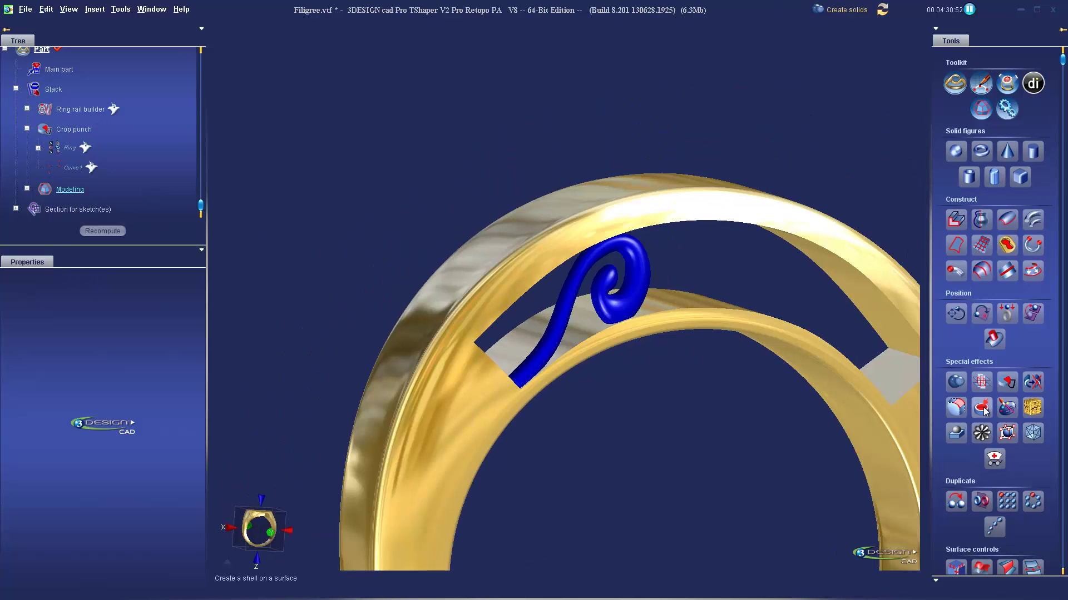
pyautogui.click(981, 501)
pyautogui.click(31, 280)
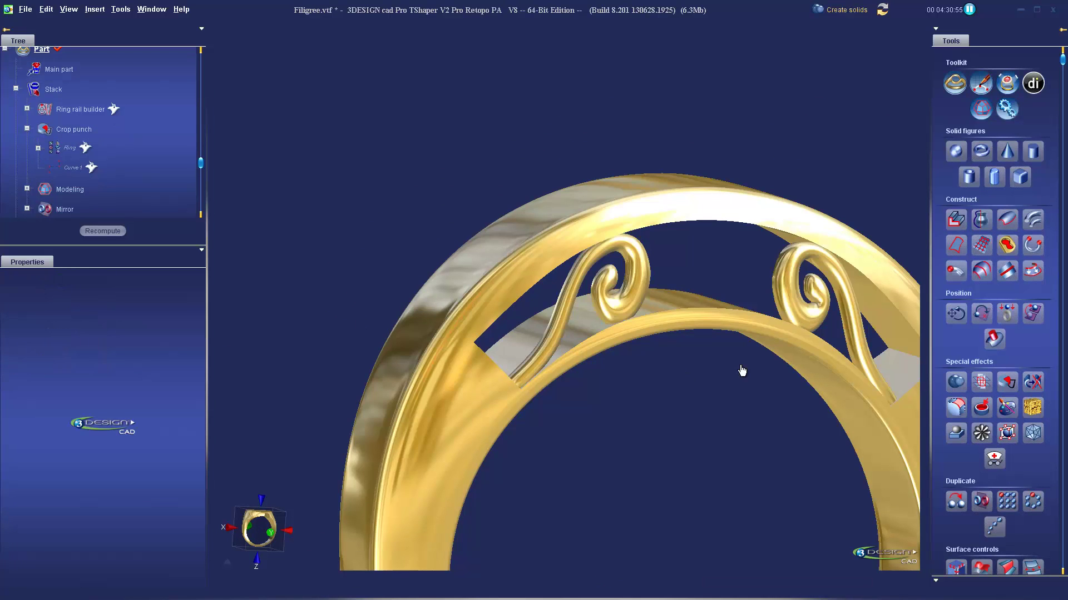
pyautogui.keyDown('ctrl'); pyautogui.click(803, 318); pyautogui.keyUp('ctrl')
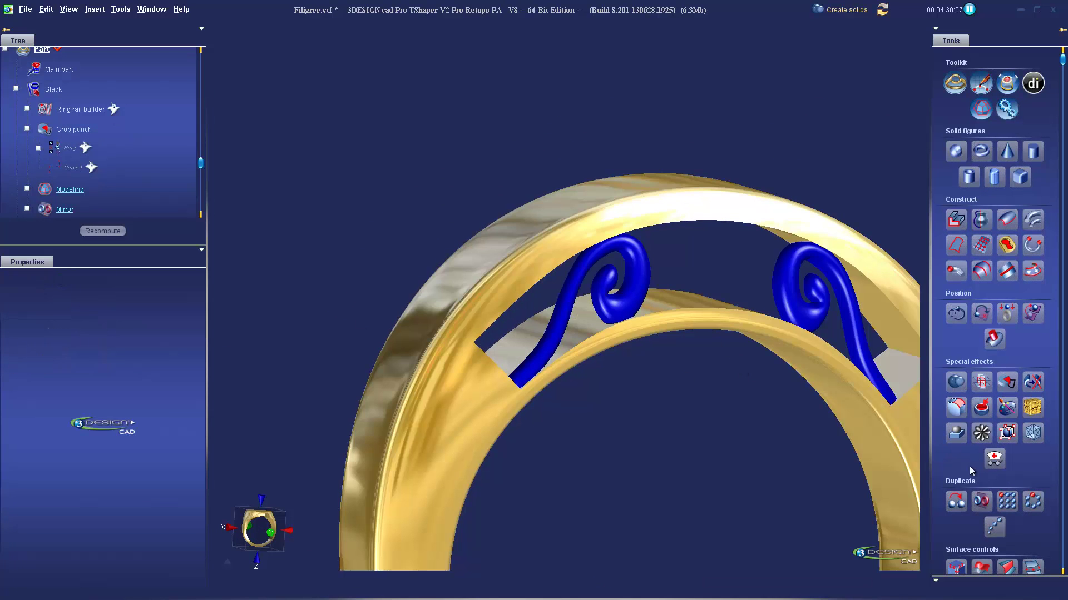
pyautogui.click(981, 501)
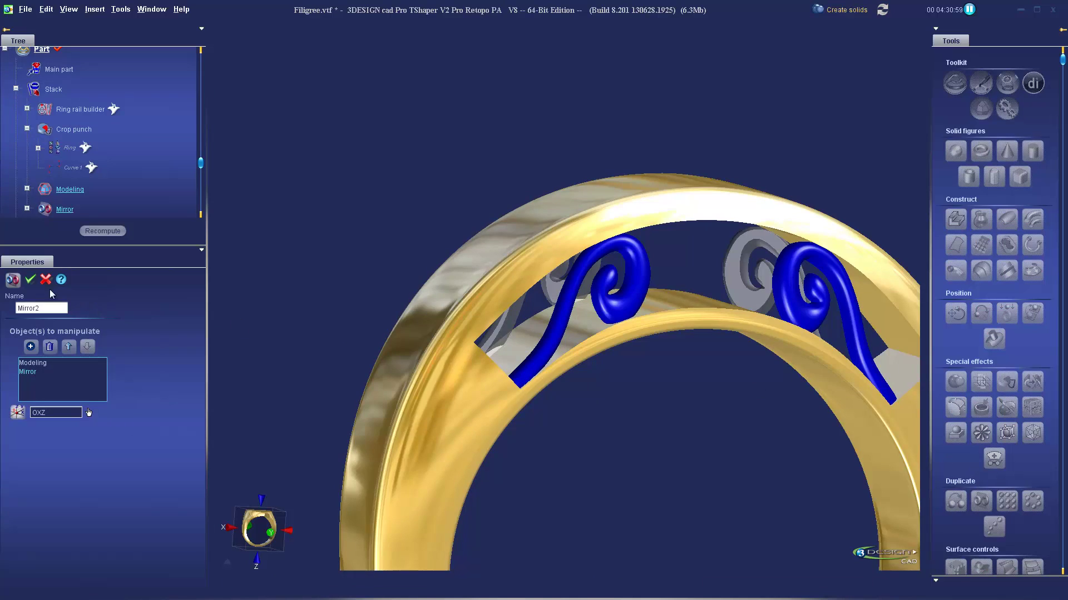
pyautogui.click(30, 280)
# - Unite the cropped ring, the original scroll and both mirrored sets with a Boolean union in yellow gold 18K
pyautogui.click(473, 394)
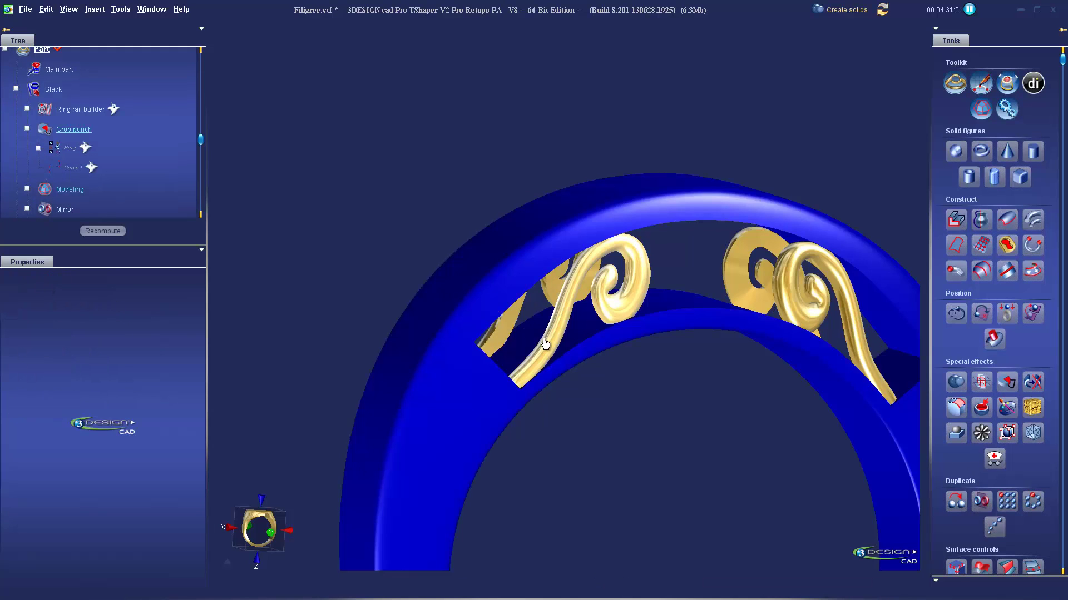
pyautogui.keyDown('ctrl'); pyautogui.click(507, 335); pyautogui.keyUp('ctrl')
pyautogui.keyDown('ctrl'); pyautogui.click(809, 315); pyautogui.keyUp('ctrl')
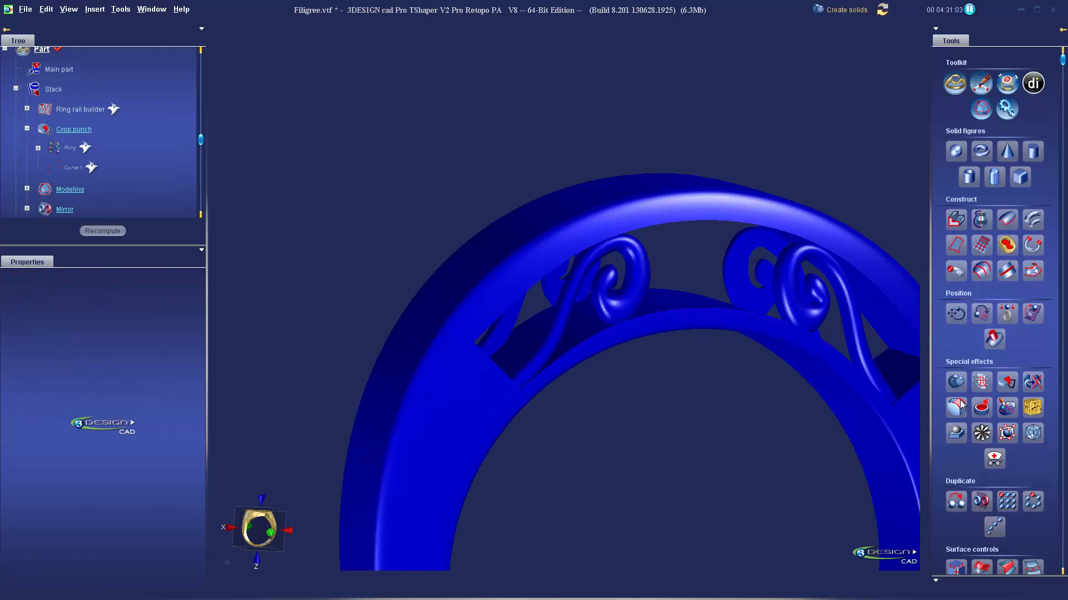
pyautogui.click(957, 389)
pyautogui.click(31, 281)
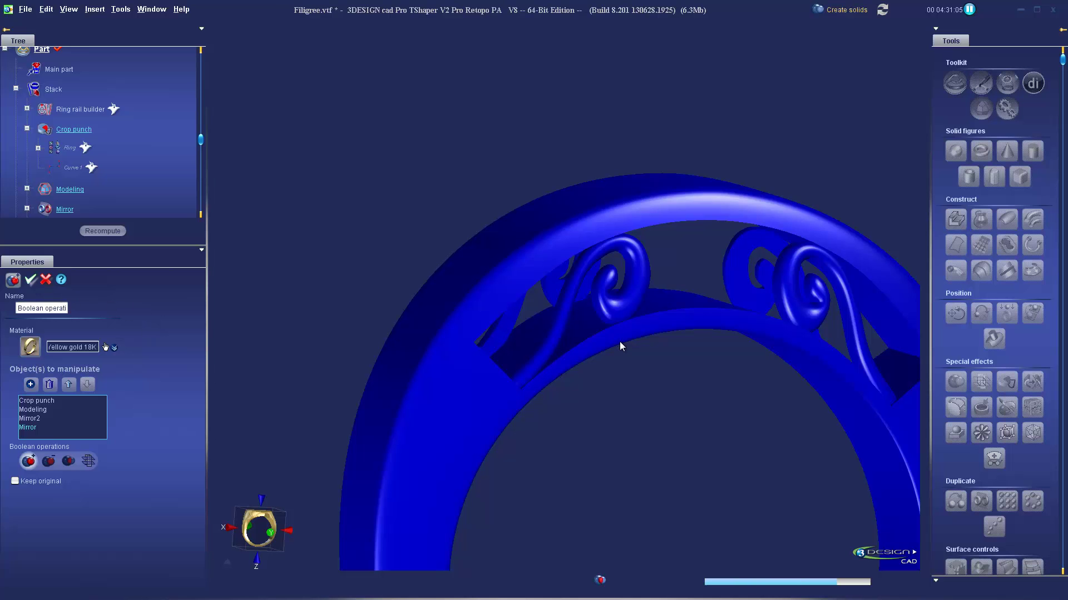
pyautogui.scroll(-5, 629, 335)
pyautogui.moveTo(628, 335); pyautogui.dragTo(556, 369, button='right')
pyautogui.scroll(4, 561, 378)
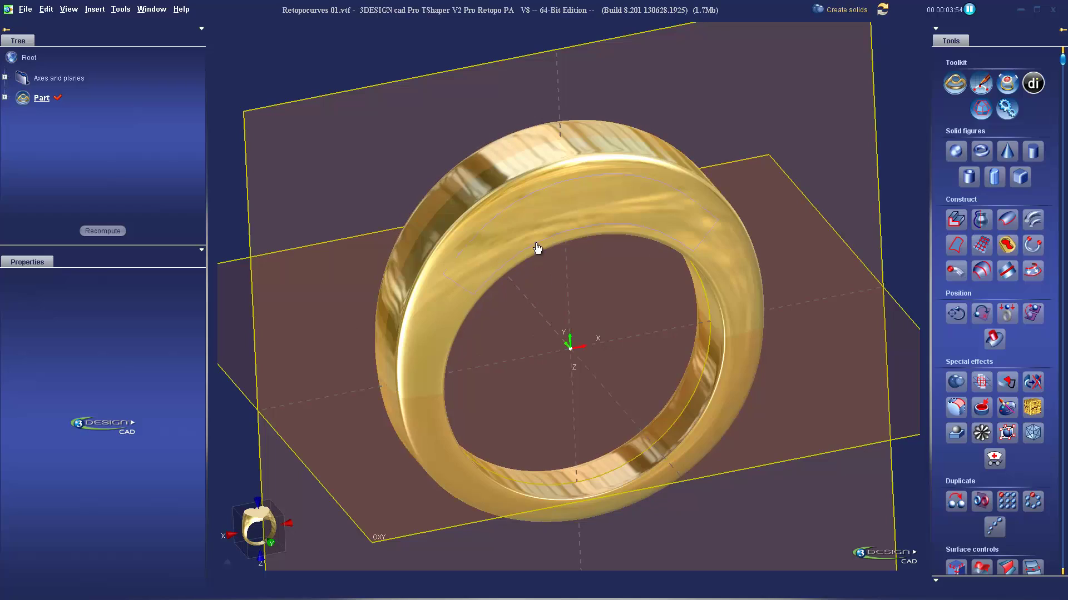
pyautogui.moveTo(538, 361); pyautogui.dragTo(553, 381, button='middle')
pyautogui.scroll(3, 470, 279)
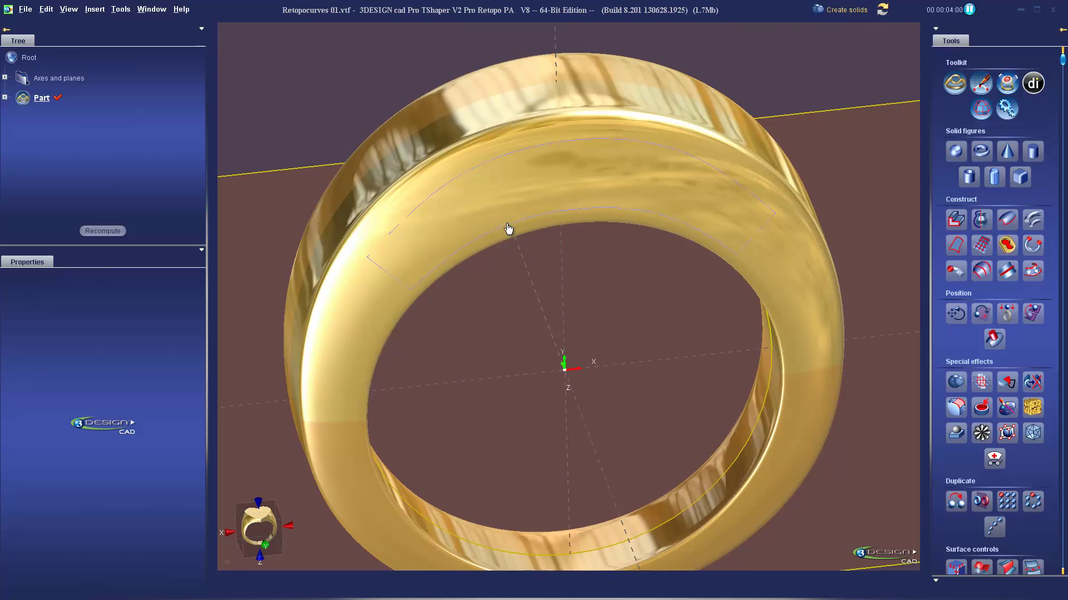
pyautogui.scroll(-2, 677, 296)
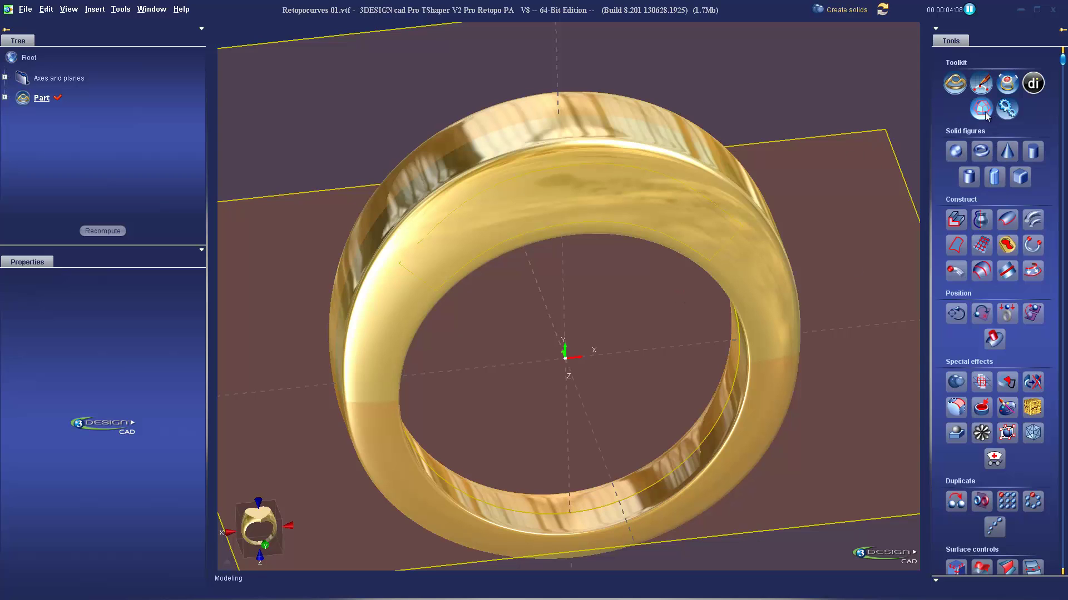
pyautogui.click(749, 310)
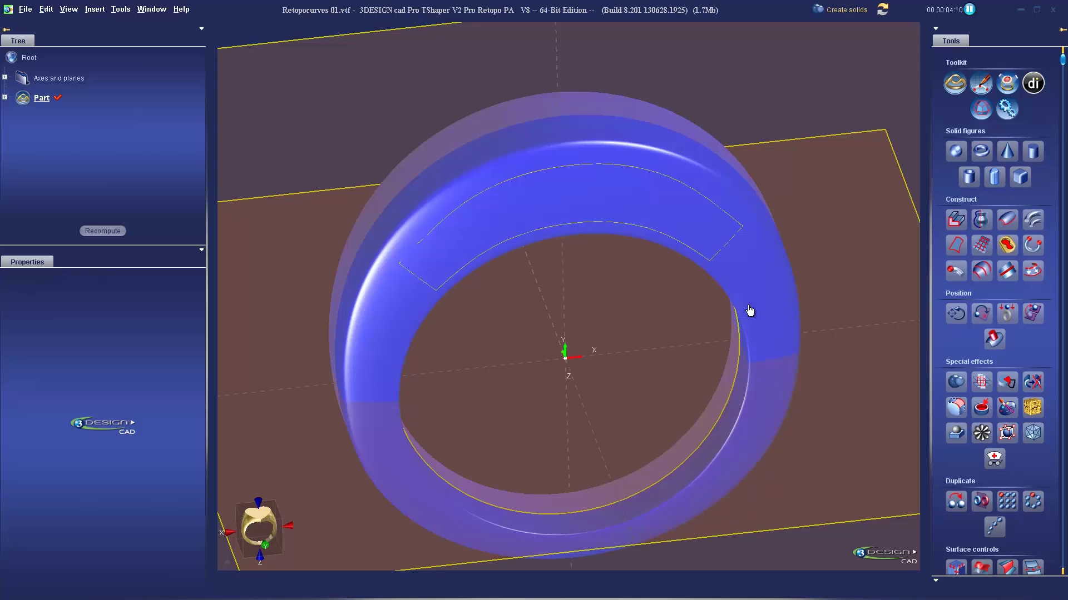
pyautogui.click(748, 310)
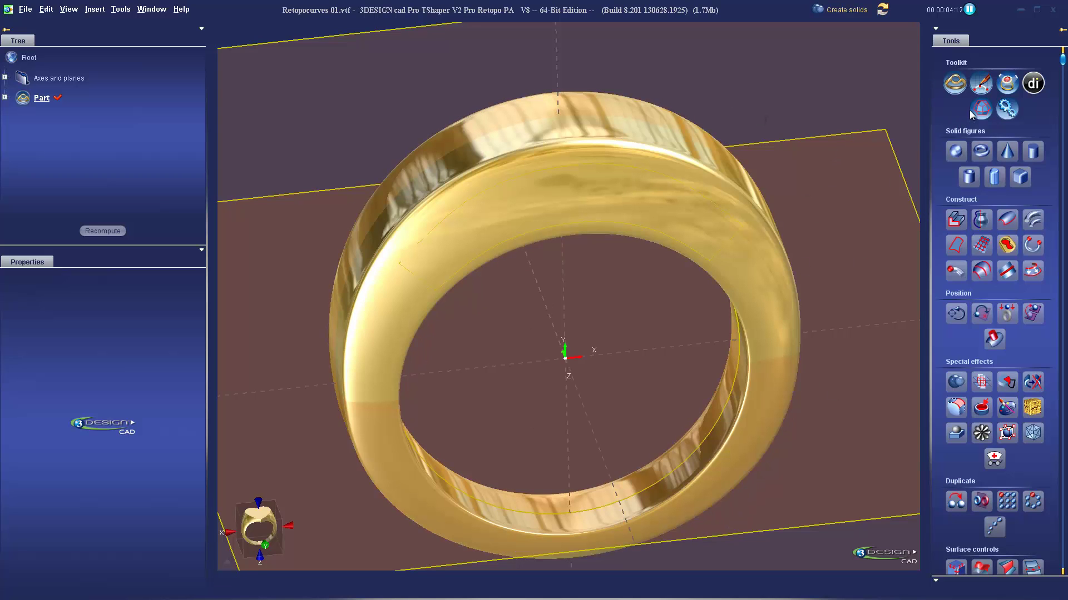
# - Start Retopology in a new modeling on the plain ring, with the window outline curve on its side as the curve support
pyautogui.click(970, 113)
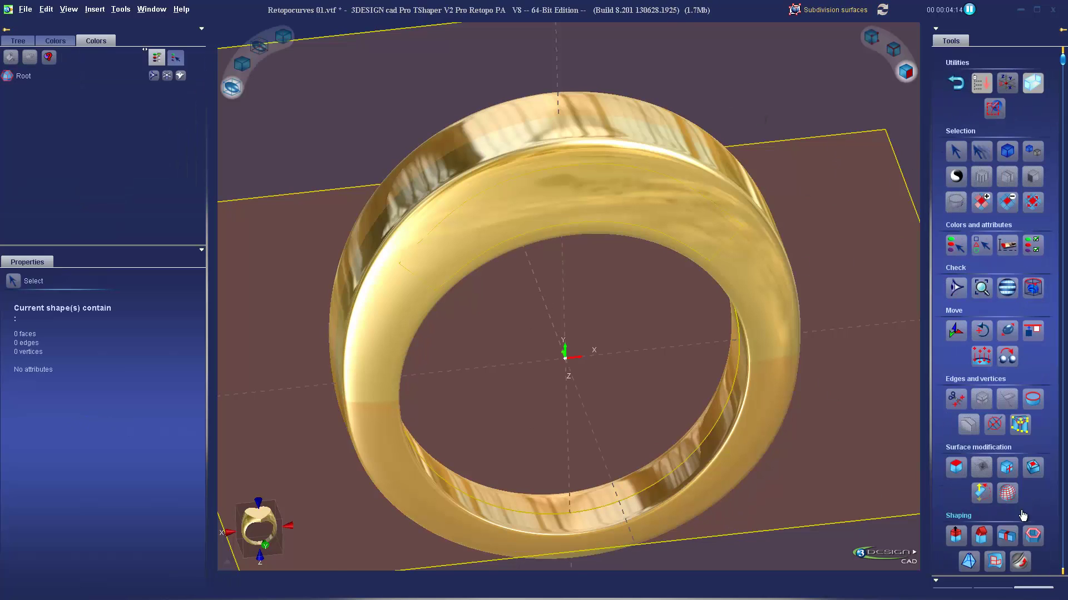
pyautogui.scroll(-3, 1021, 516)
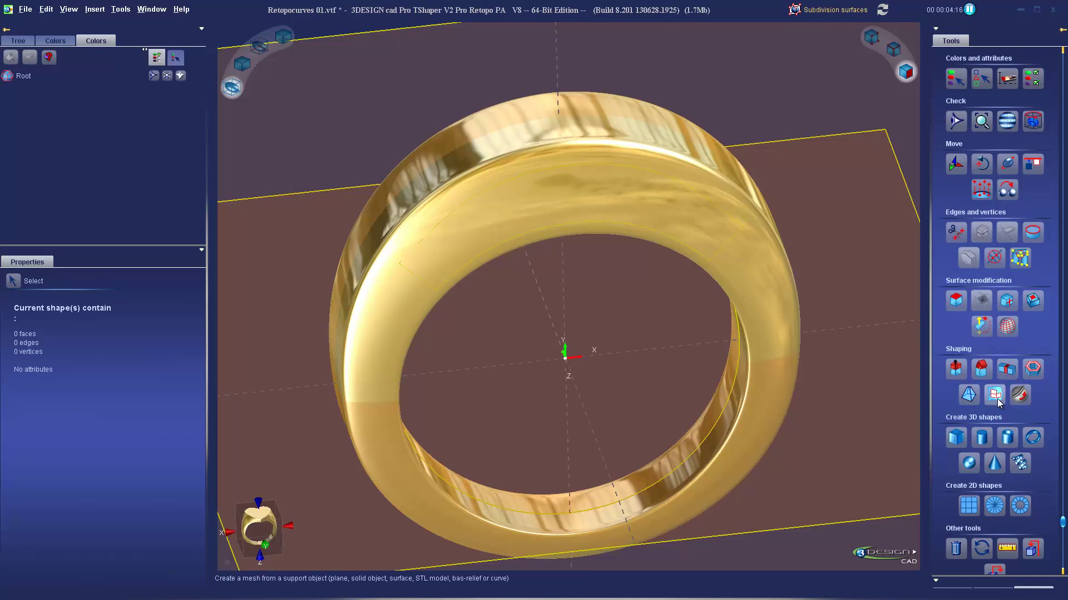
pyautogui.click(994, 394)
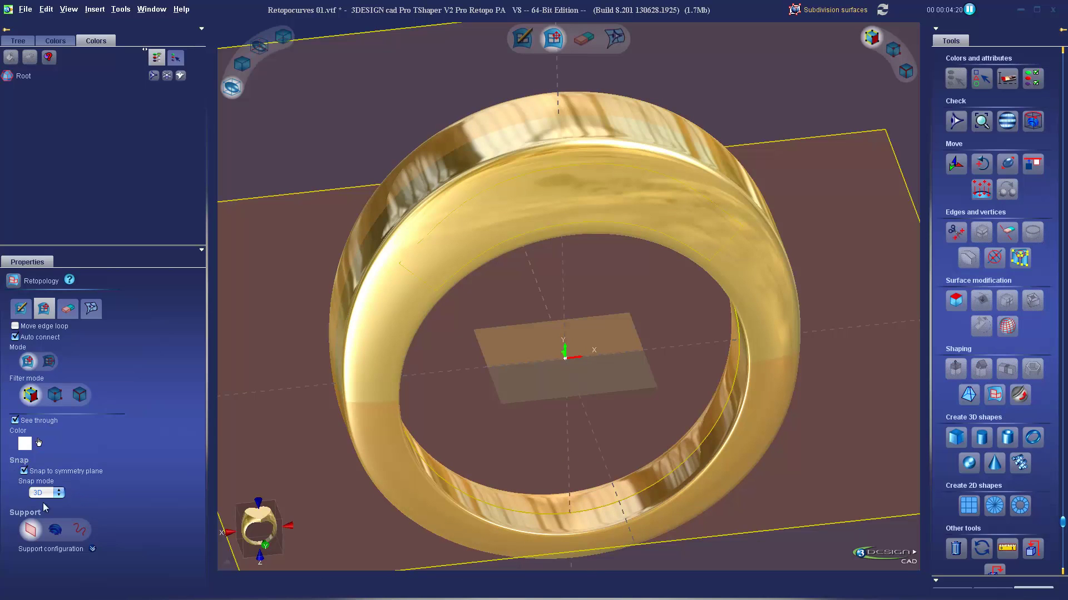
pyautogui.click(79, 530)
pyautogui.click(92, 432)
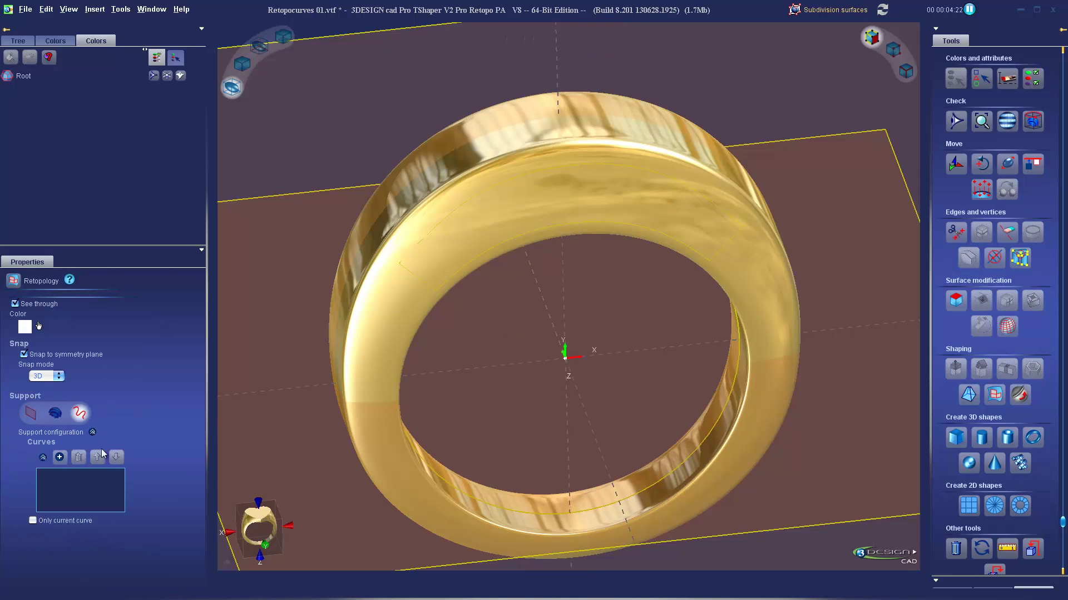
pyautogui.click(60, 457)
pyautogui.click(435, 234)
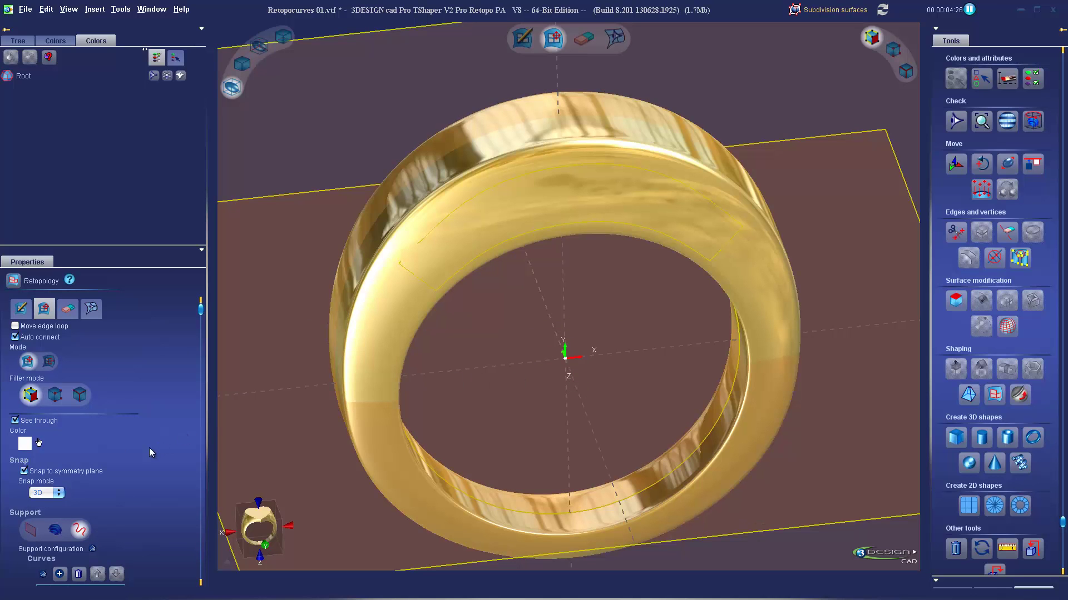
pyautogui.click(256, 547)
pyautogui.scroll(5, 519, 218)
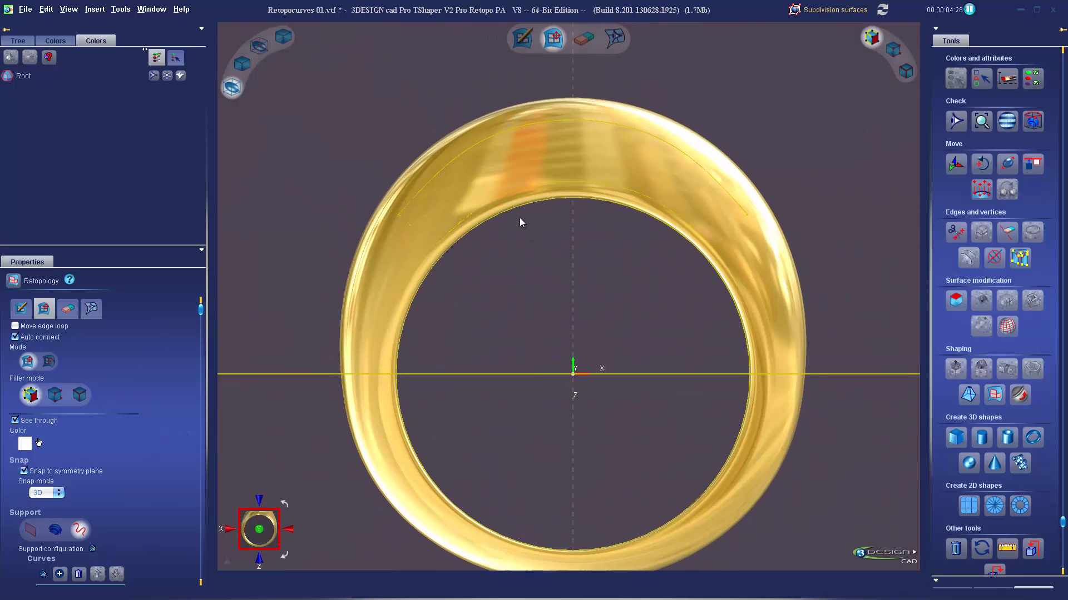
# - Draw the first four-sided retopology face at one end of the window outline, with its corners on the curve
pyautogui.click(21, 308)
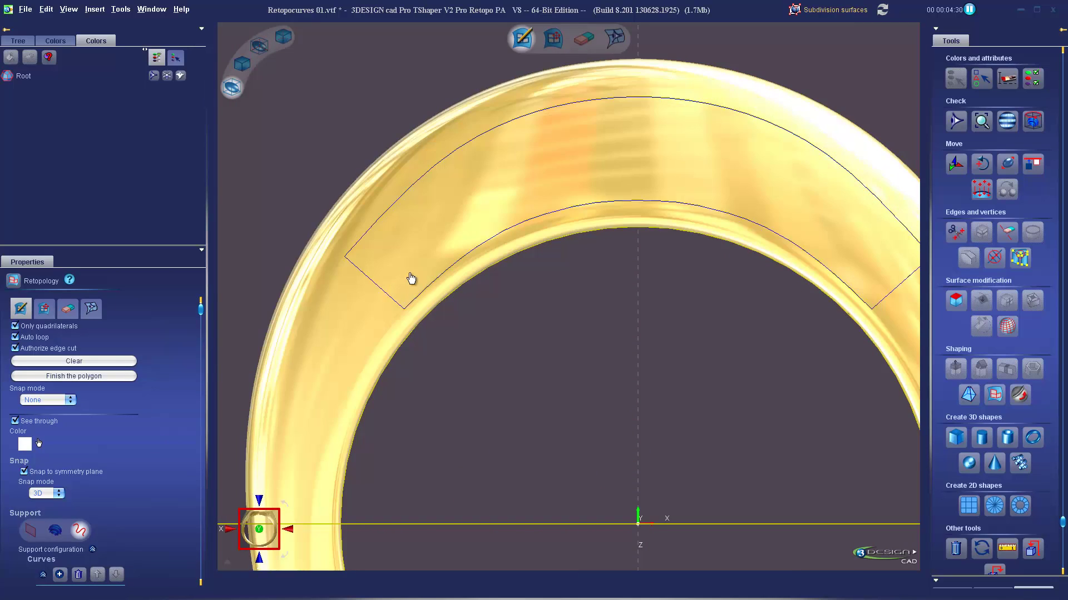
pyautogui.click(346, 257)
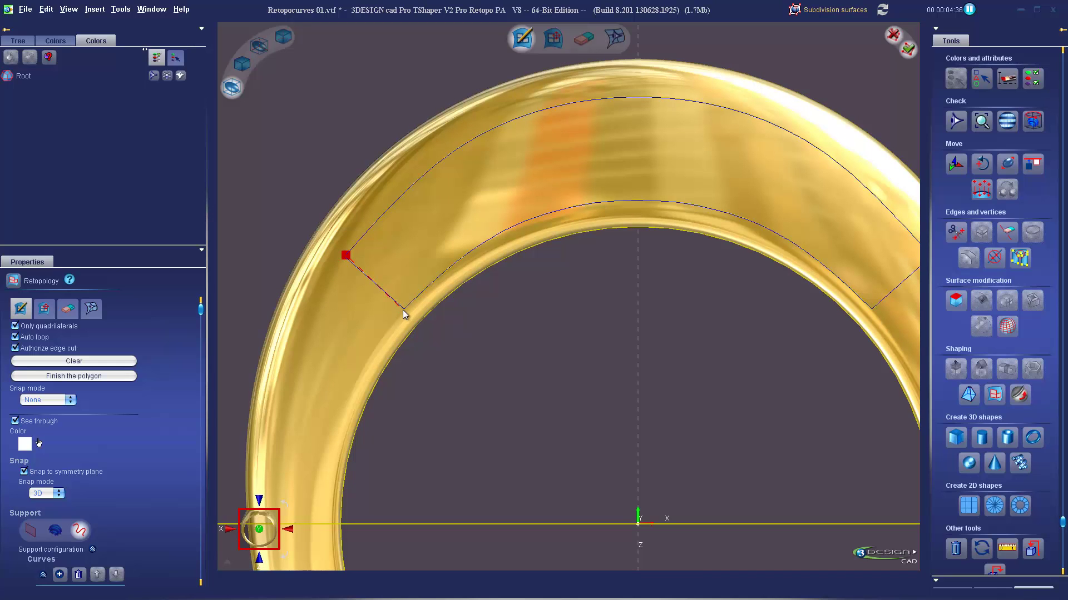
pyautogui.click(402, 308)
pyautogui.click(439, 277)
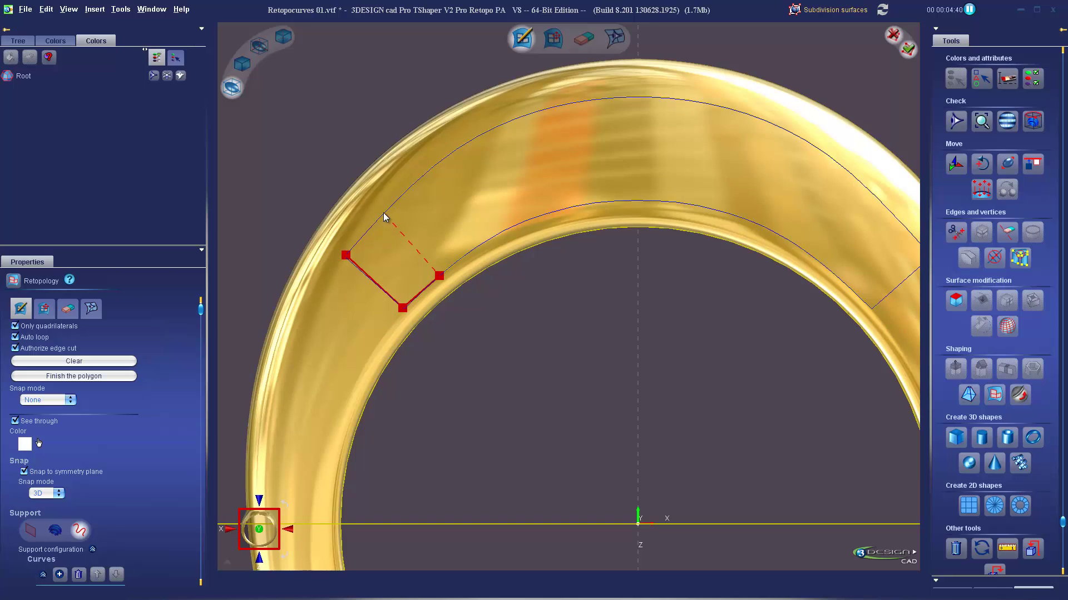
pyautogui.click(384, 213)
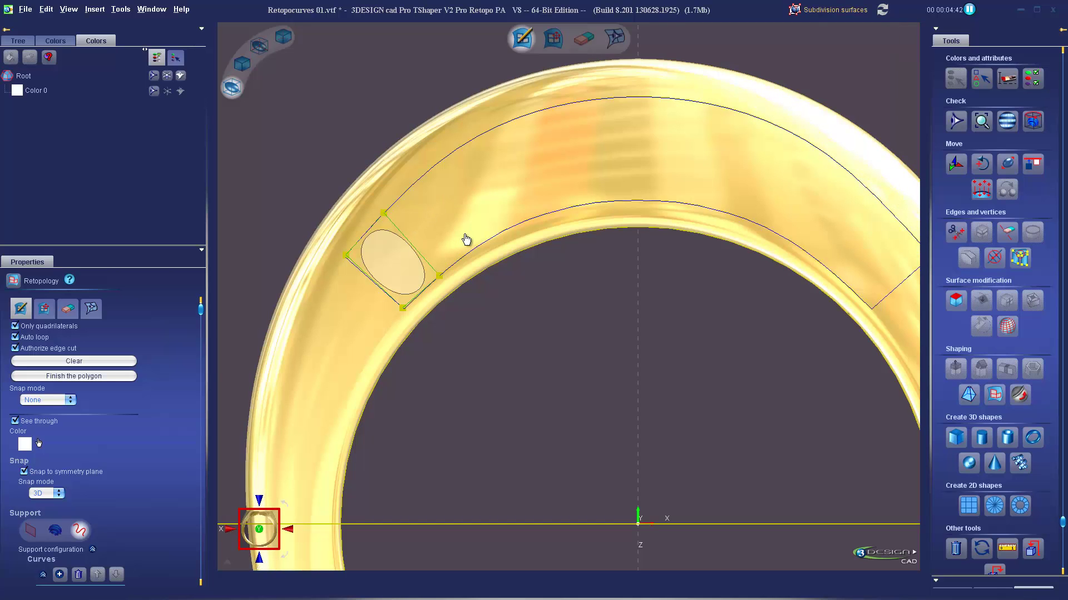
# - Extend the face's free edge along the window outline and adjust the new end vertices on the curve
pyautogui.click(45, 308)
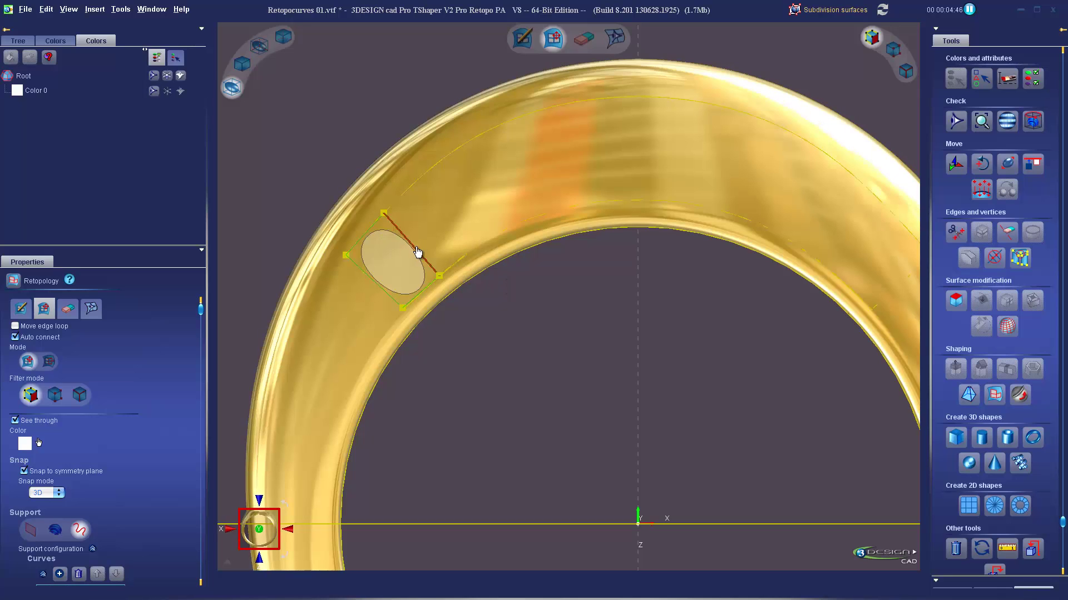
pyautogui.moveTo(419, 255); pyautogui.dragTo(523, 183)
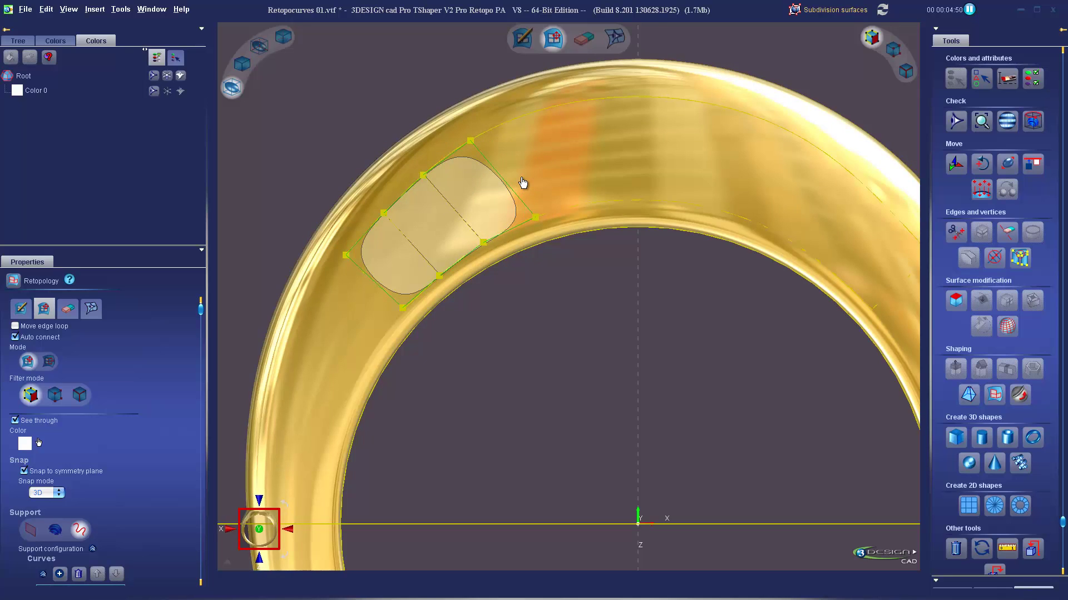
pyautogui.moveTo(471, 141); pyautogui.dragTo(479, 136)
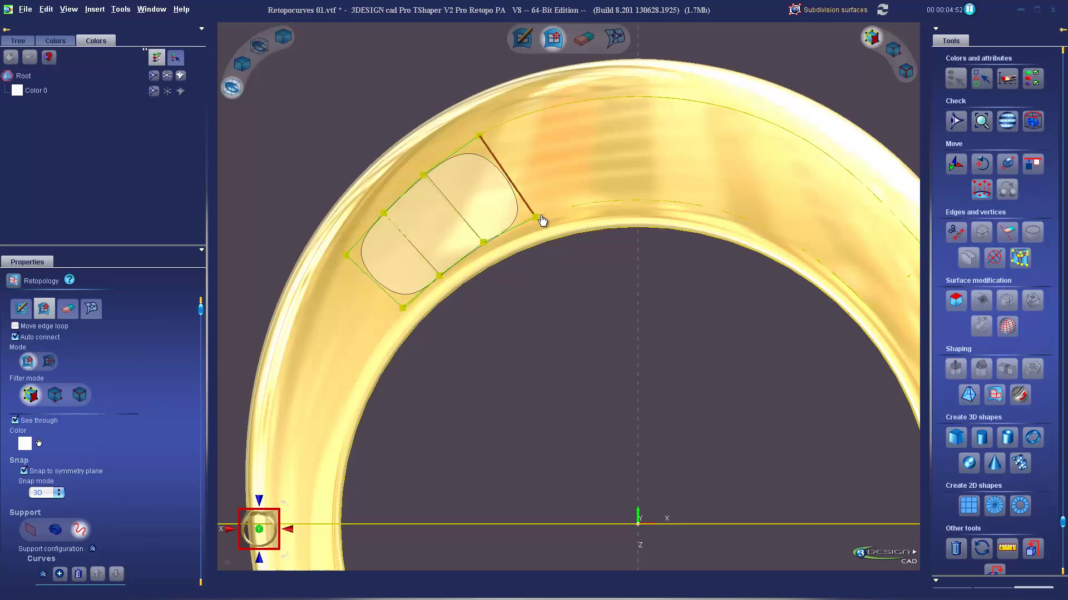
pyautogui.moveTo(536, 217); pyautogui.dragTo(520, 224)
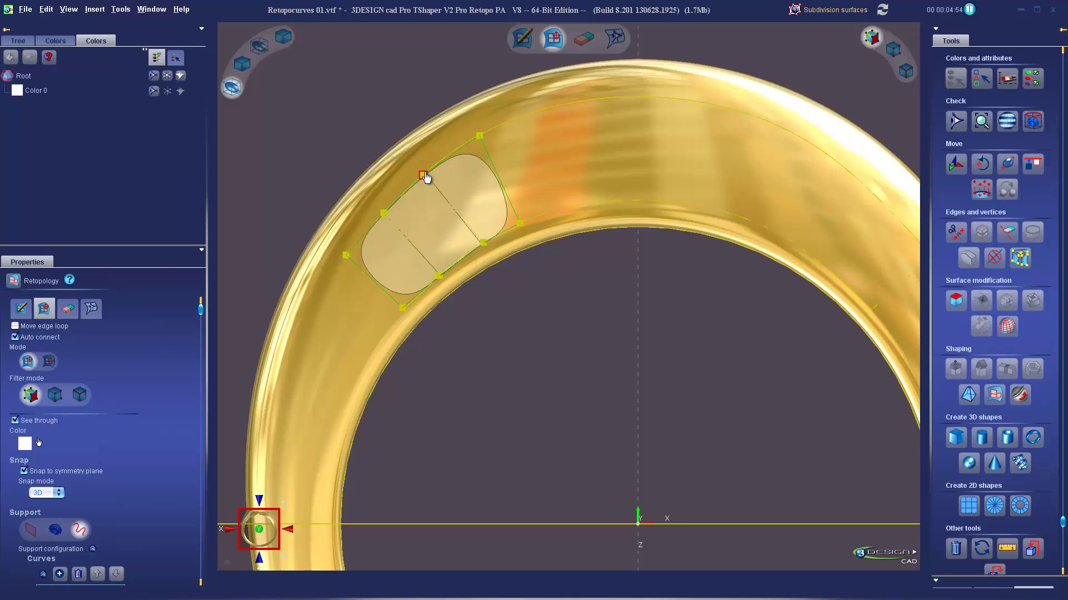
# - Continue the strip of faces along the outline up to the vertical symmetry plane, adjusting vertices on both curves
pyautogui.moveTo(504, 186); pyautogui.dragTo(602, 148)
pyautogui.hotkey('ctrl', 'z')
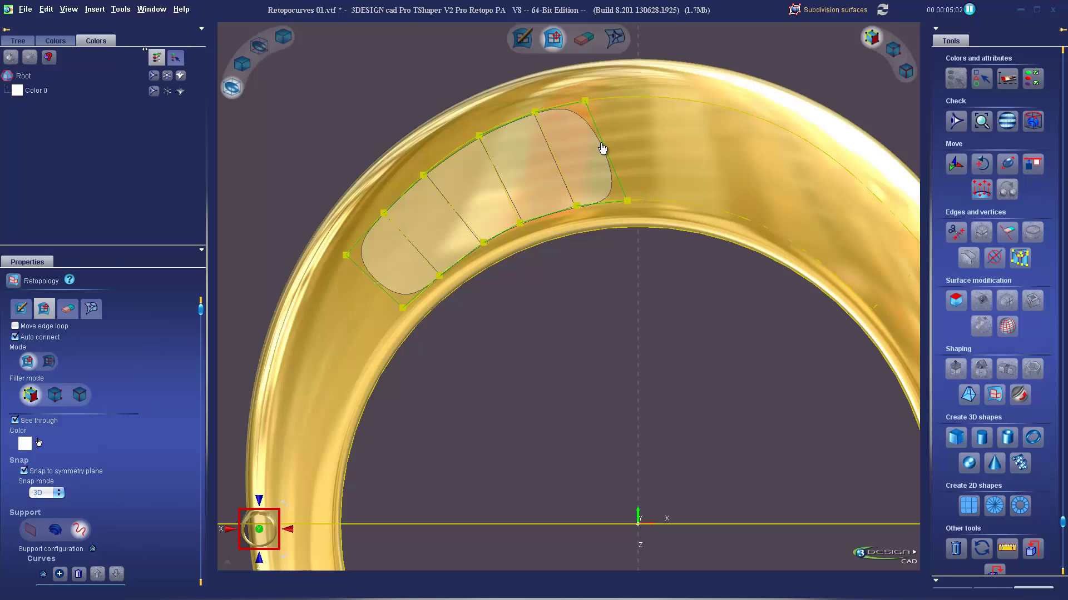
pyautogui.moveTo(626, 201); pyautogui.dragTo(611, 202)
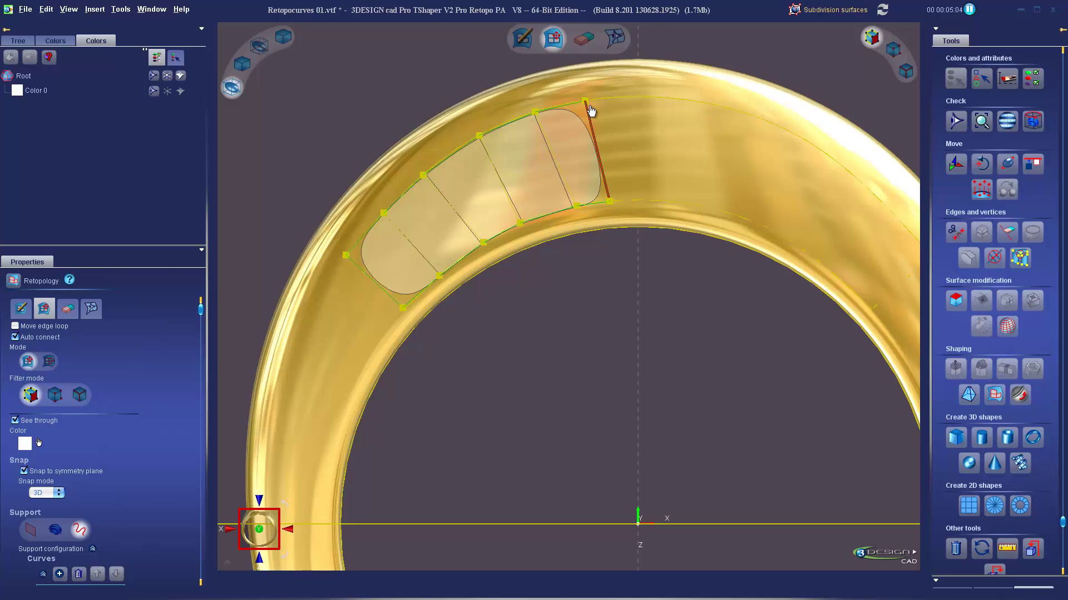
pyautogui.moveTo(589, 106); pyautogui.dragTo(598, 102)
pyautogui.moveTo(605, 159); pyautogui.dragTo(657, 159)
pyautogui.moveTo(649, 200); pyautogui.dragTo(640, 204)
pyautogui.moveTo(601, 100); pyautogui.dragTo(583, 103)
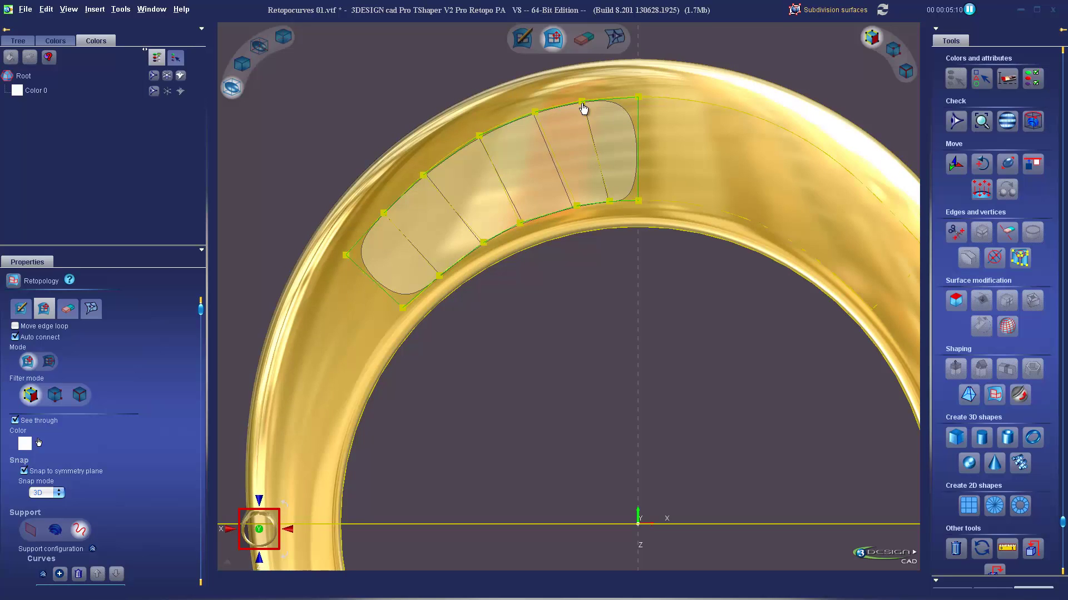
# - Slide the strip's intermediate vertices along the upper and lower curves to space the faces more evenly
pyautogui.moveTo(609, 202); pyautogui.dragTo(557, 212)
pyautogui.moveTo(537, 114); pyautogui.dragTo(526, 116)
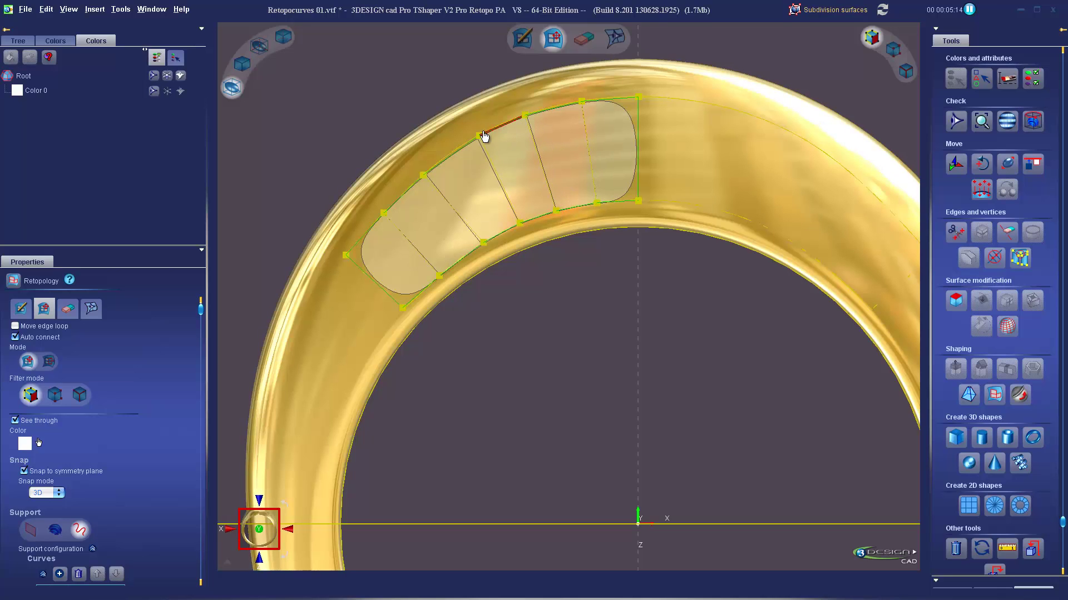
pyautogui.moveTo(472, 144); pyautogui.dragTo(451, 155)
pyautogui.moveTo(520, 229); pyautogui.dragTo(512, 231)
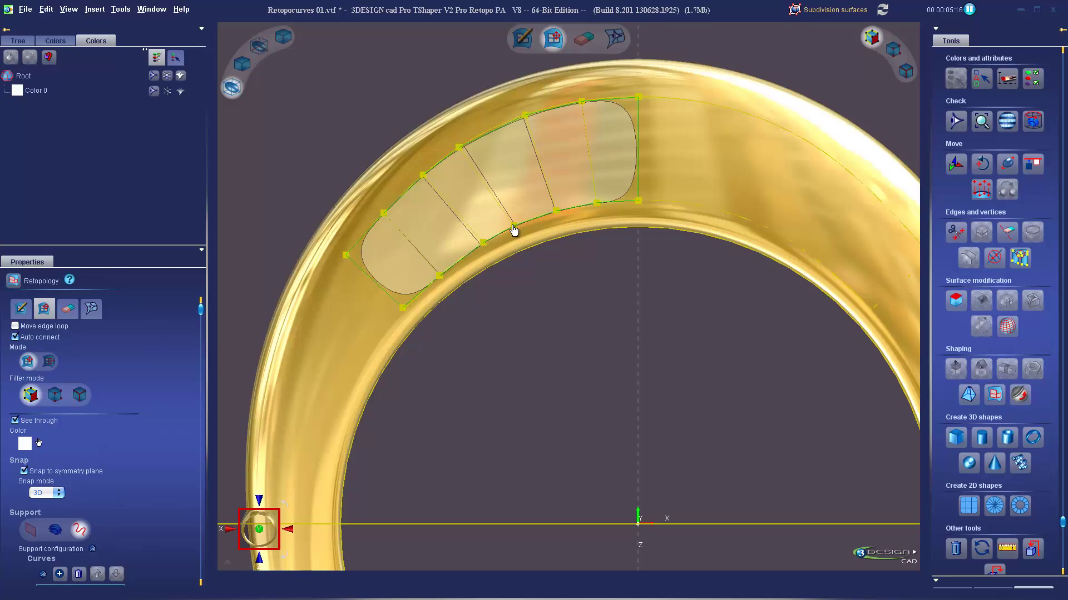
pyautogui.moveTo(442, 278); pyautogui.dragTo(447, 274)
# - Return from the modeling to the history tools and hide the ring
pyautogui.scroll(3, 1049, 315)
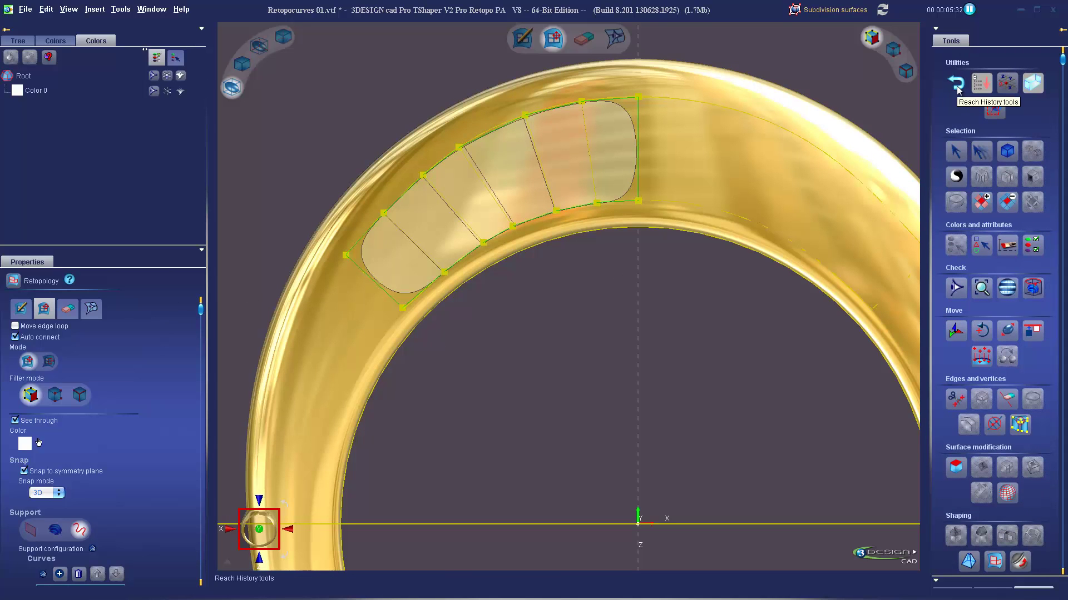
pyautogui.click(956, 84)
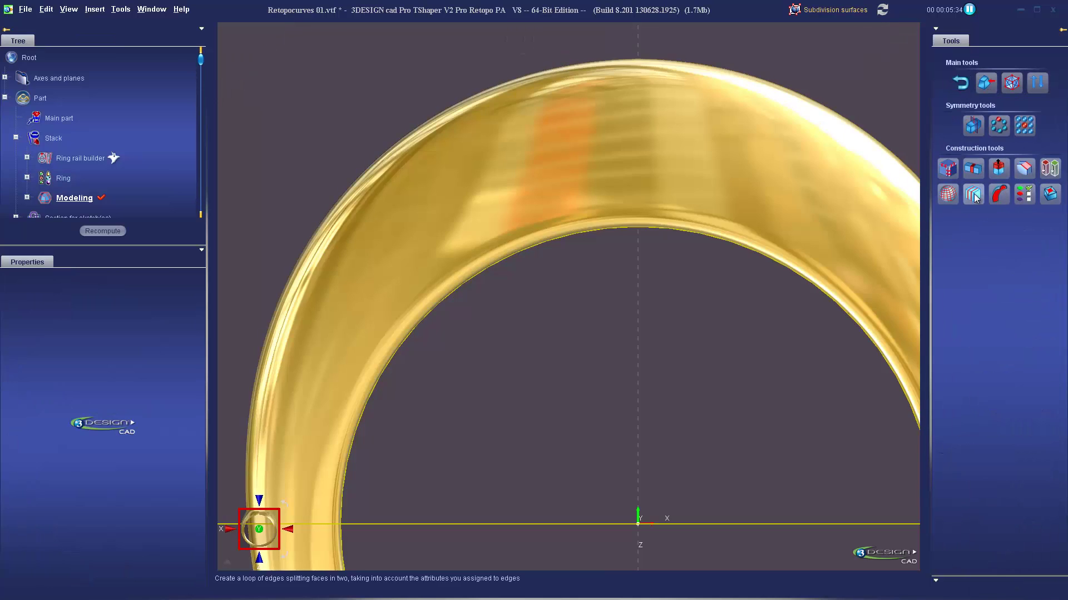
pyautogui.rightClick(351, 348)
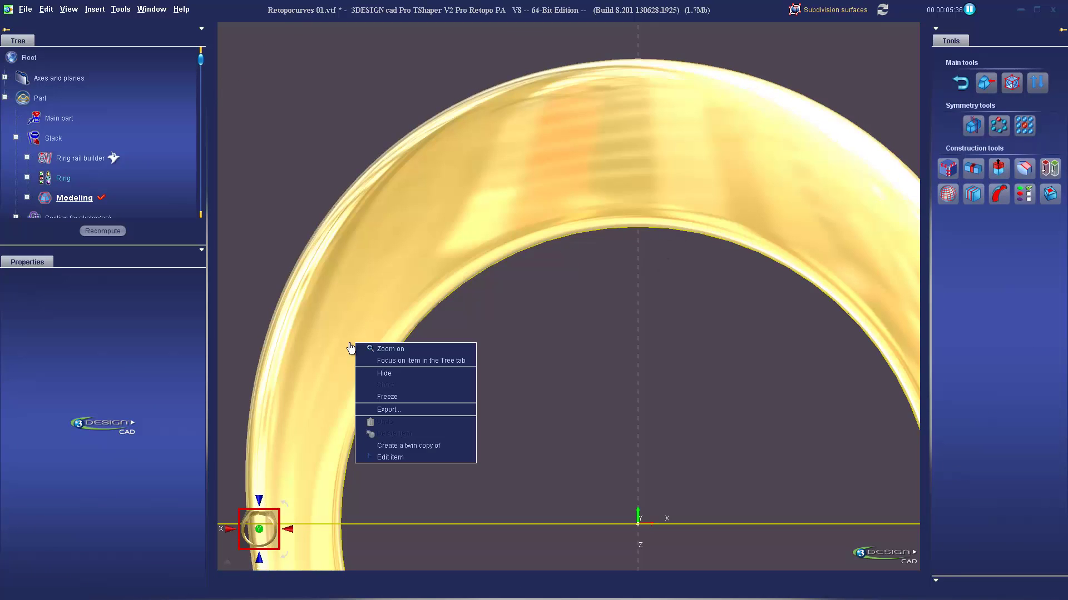
pyautogui.click(378, 373)
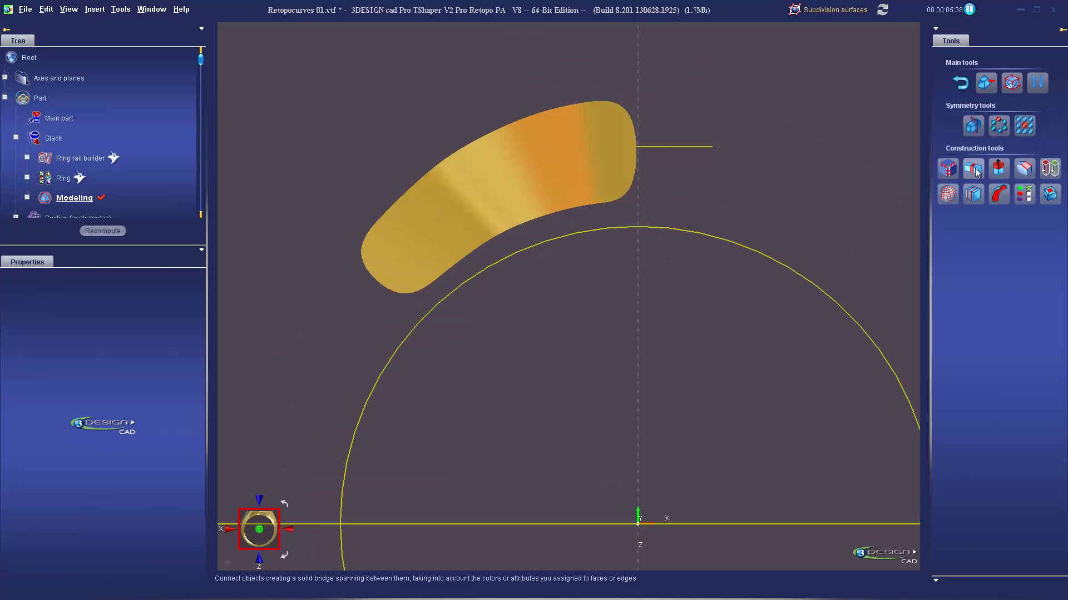
# - Mirror the half strip across the OYZ plane, keeping the source shape and enabling Weld
pyautogui.click(975, 130)
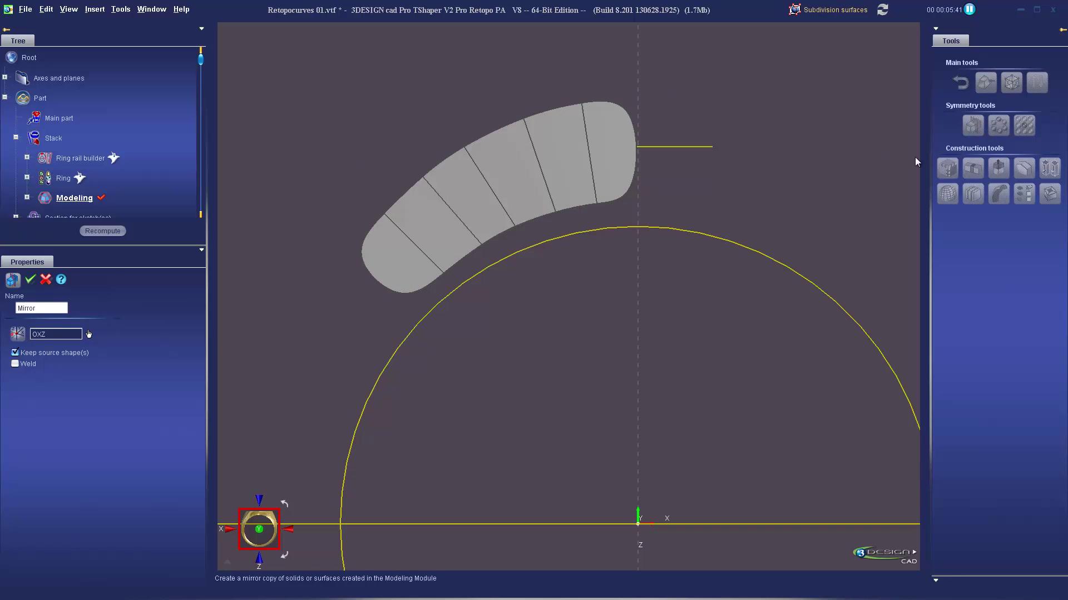
pyautogui.click(4, 78)
pyautogui.click(52, 198)
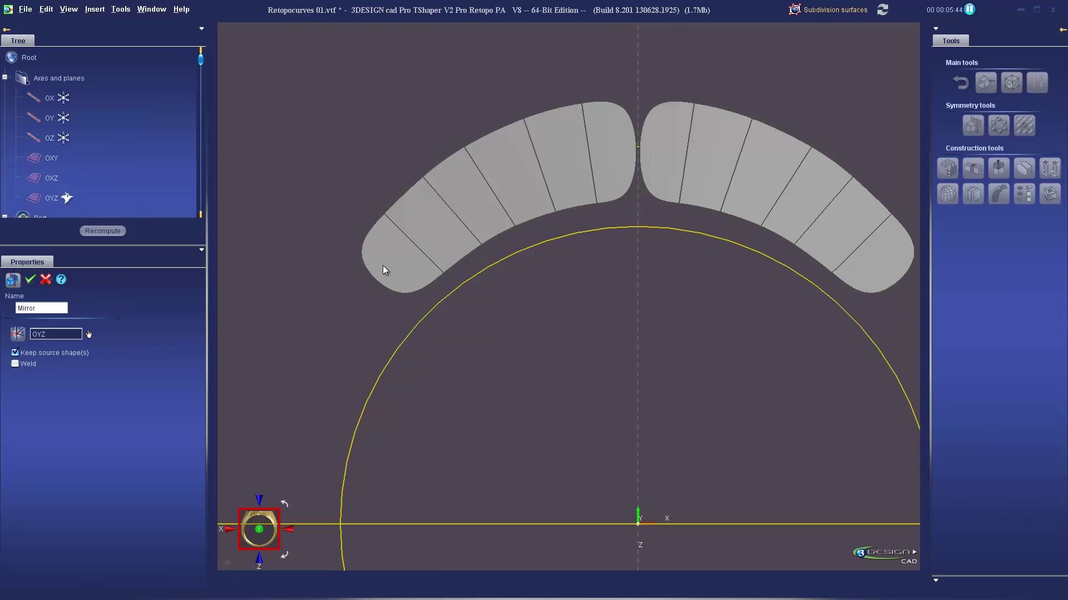
pyautogui.click(15, 364)
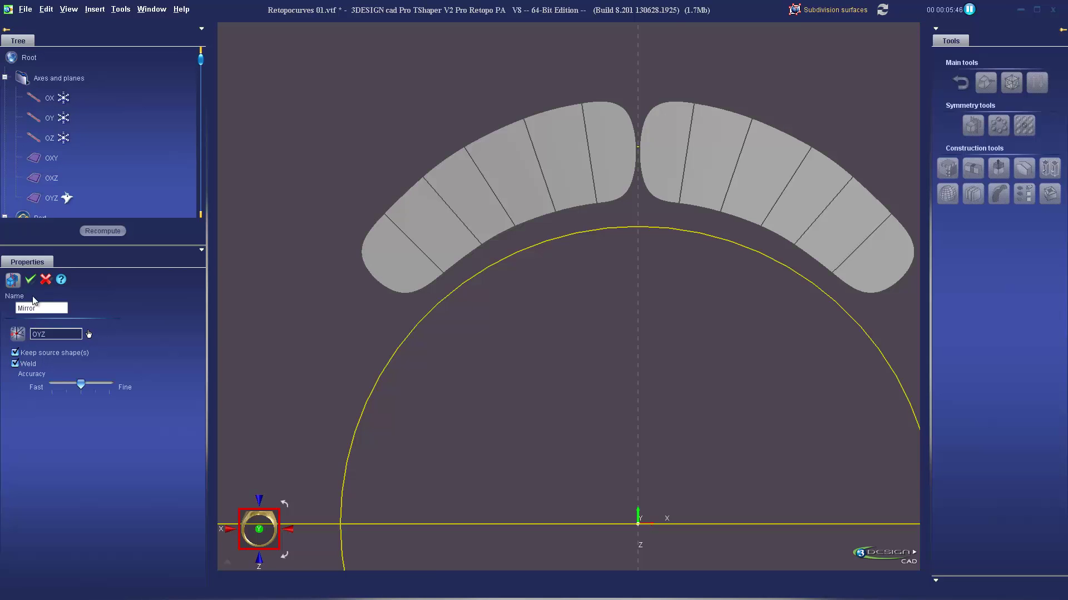
pyautogui.click(30, 281)
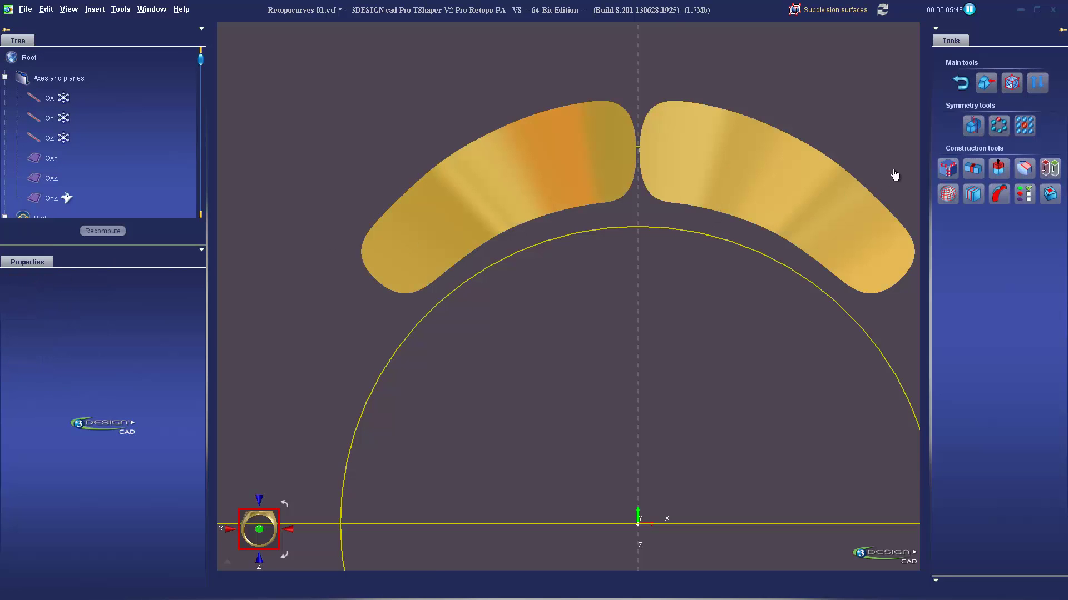
# - Reopen the modeling tools and connect the coincident vertices where the two halves meet at the symmetry plane
pyautogui.click(1012, 84)
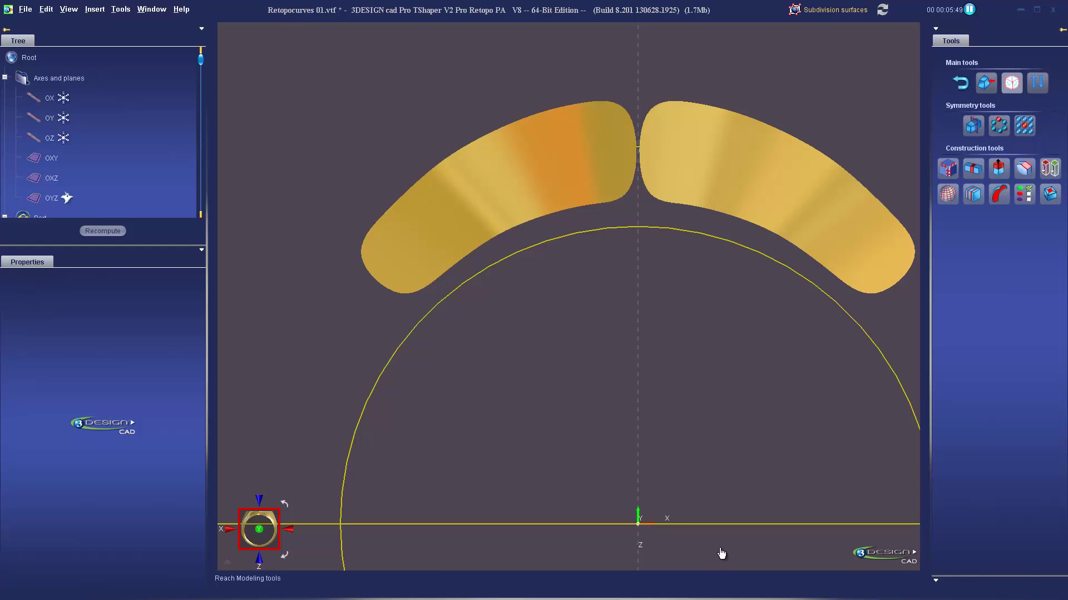
pyautogui.scroll(3, 693, 112)
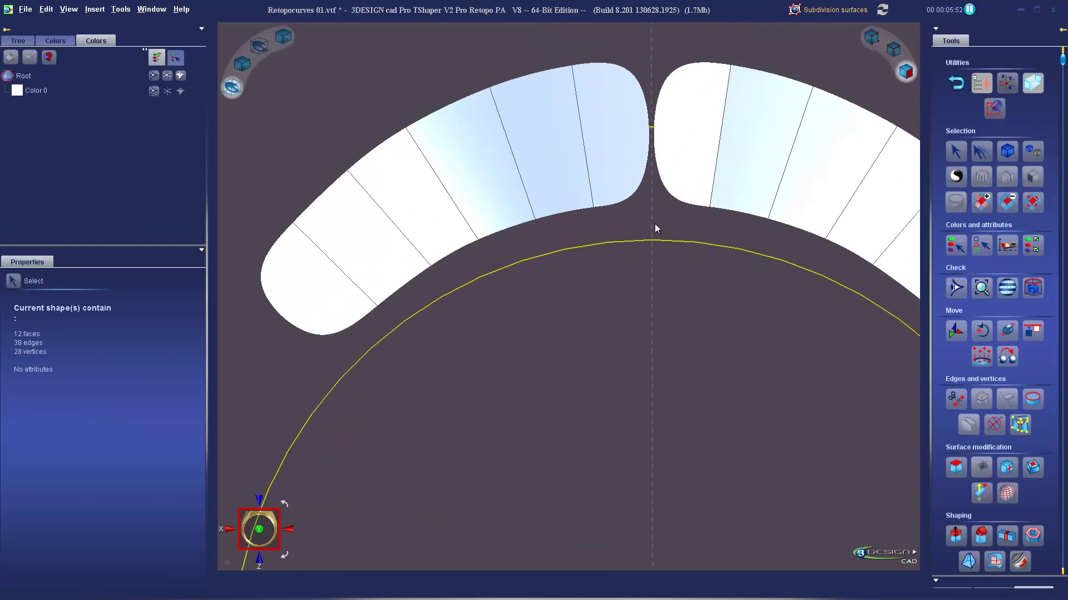
pyautogui.moveTo(655, 223); pyautogui.dragTo(629, 300, button='middle')
pyautogui.scroll(1, 629, 300)
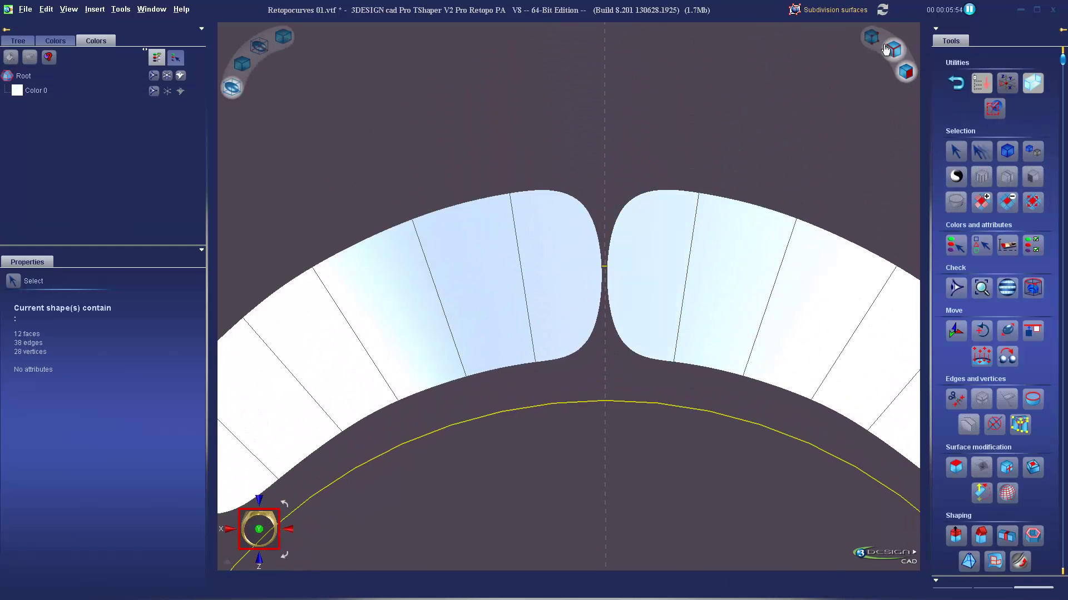
pyautogui.click(877, 40)
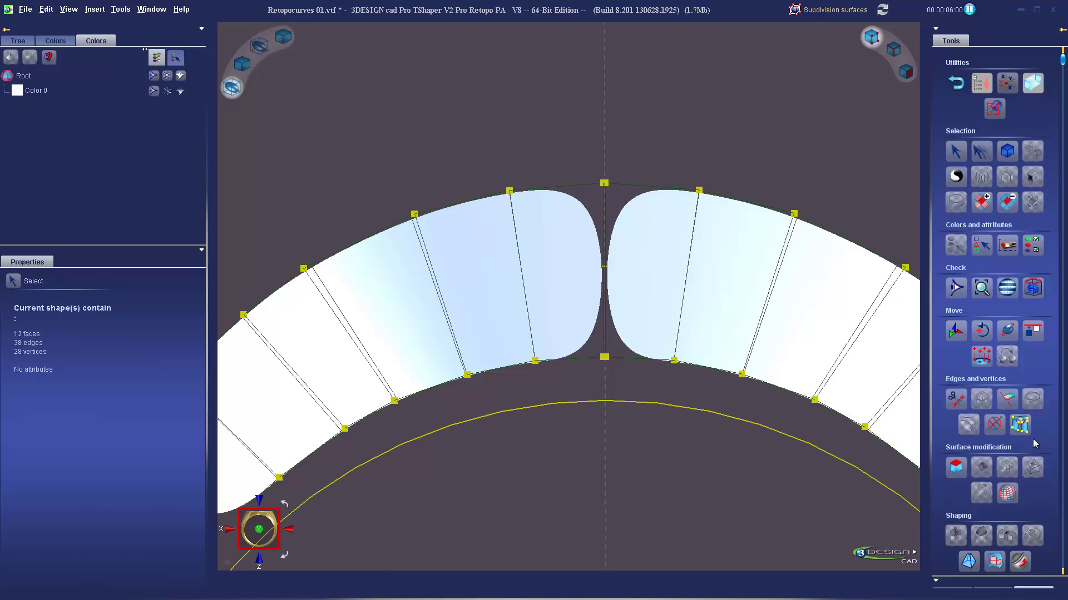
pyautogui.click(1021, 426)
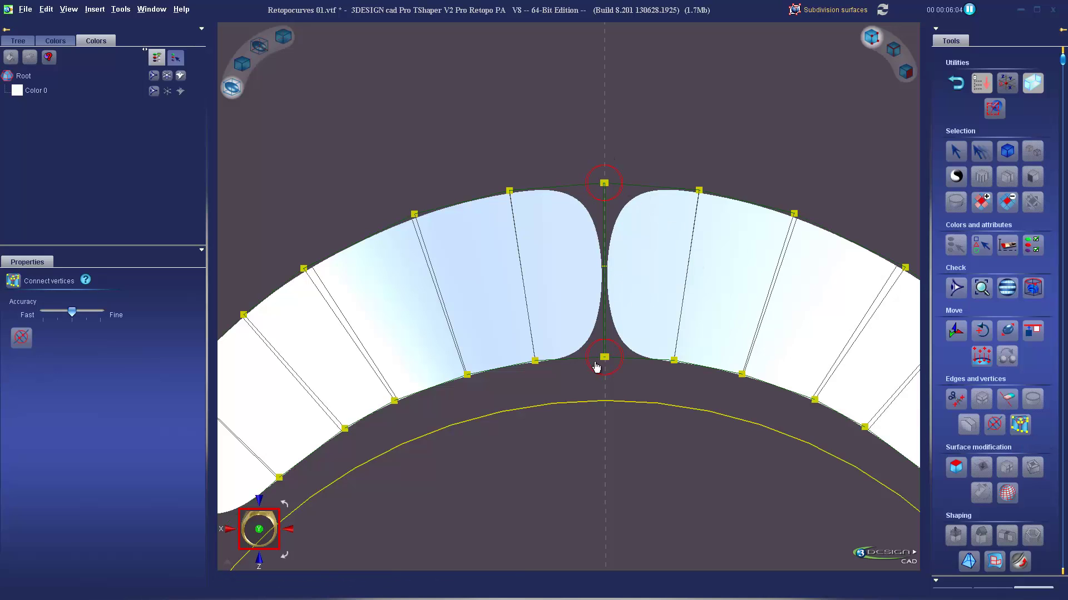
pyautogui.click(25, 338)
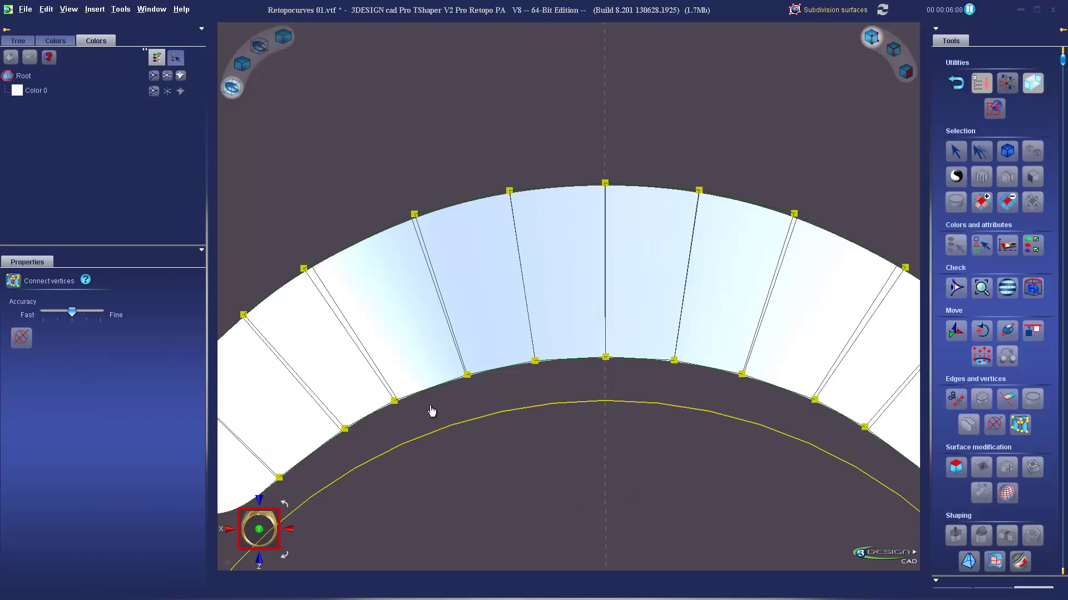
# - Subdivide all faces of the joined strip once
pyautogui.scroll(-2, 548, 399)
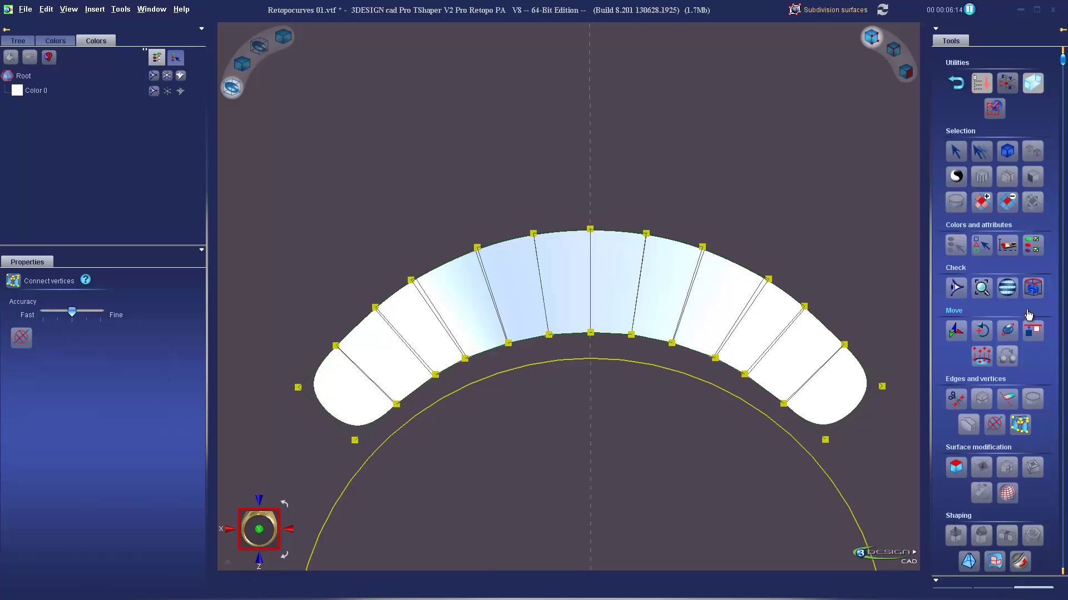
pyautogui.scroll(-3, 998, 403)
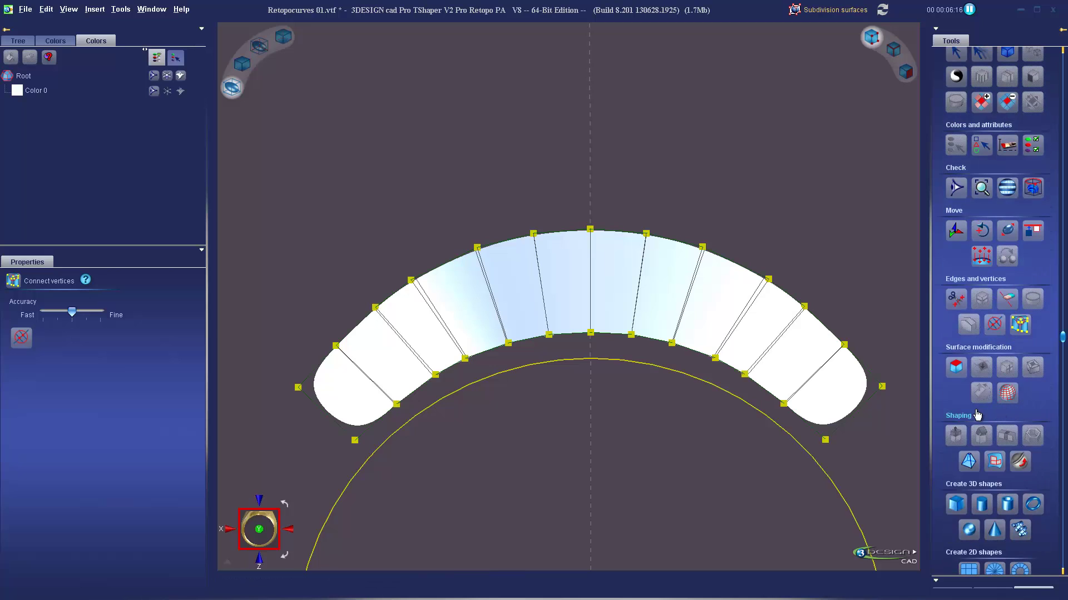
pyautogui.click(1006, 393)
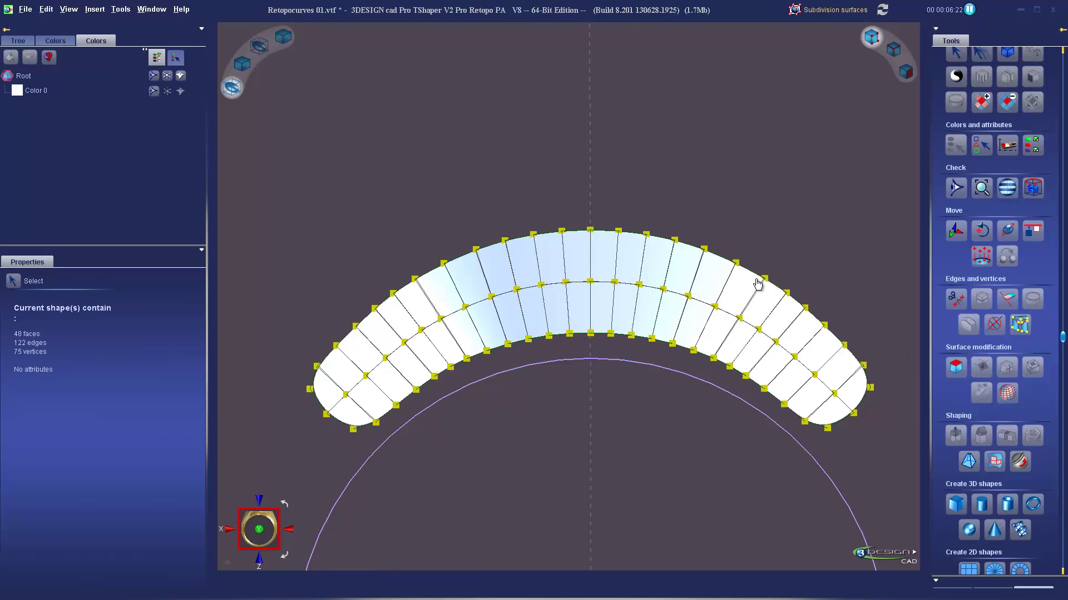
# - Select all crosswise edges of the strip and split them midway to add two lengthwise edge loops
pyautogui.click(893, 50)
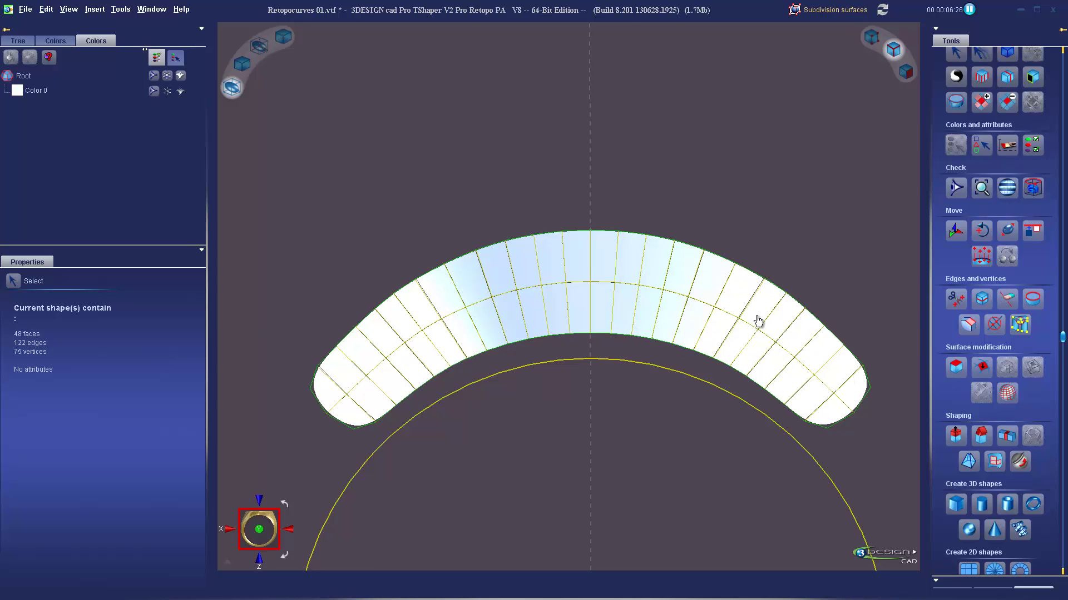
pyautogui.click(747, 348)
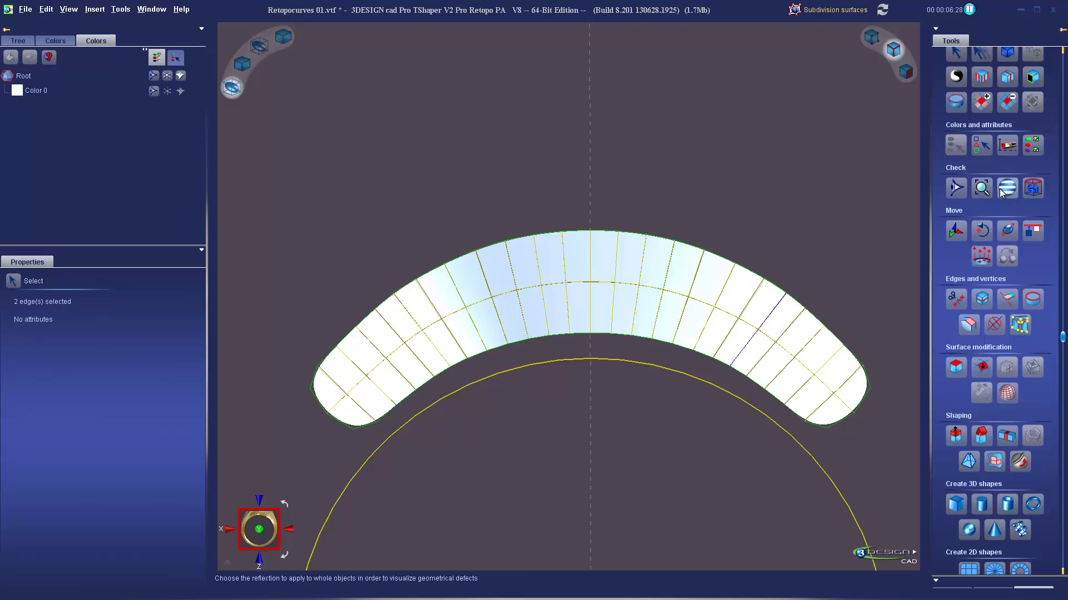
pyautogui.scroll(3, 1007, 190)
pyautogui.click(981, 182)
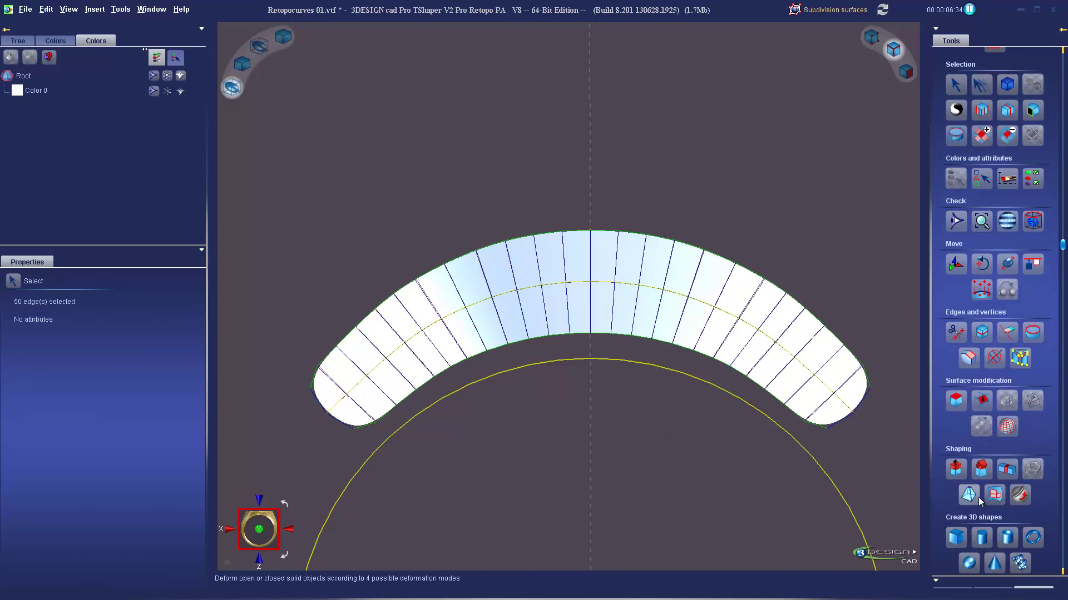
pyautogui.scroll(-3, 980, 497)
pyautogui.click(983, 301)
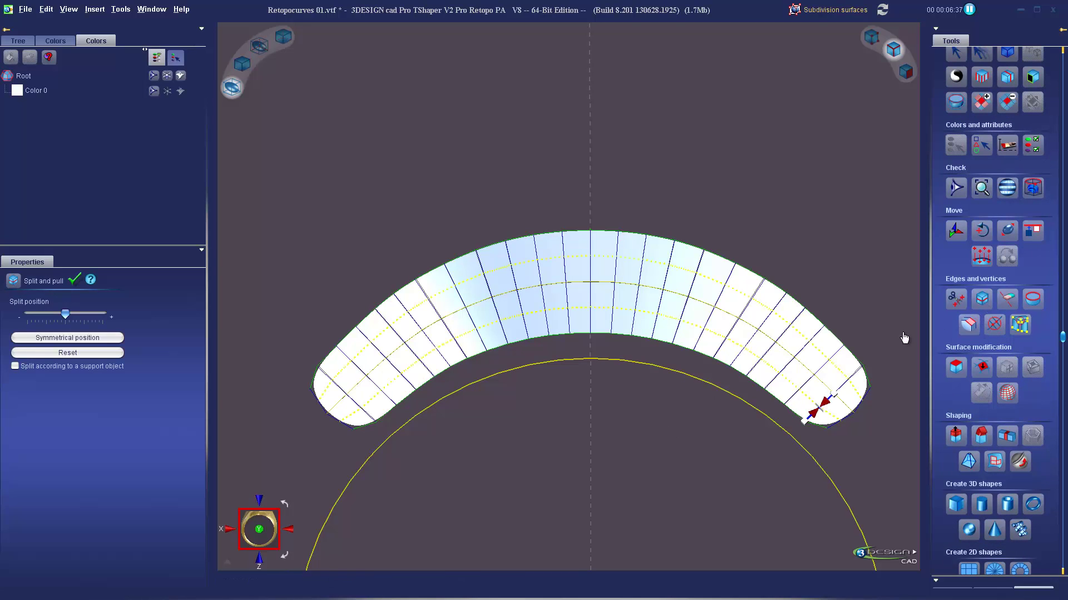
pyautogui.click(73, 281)
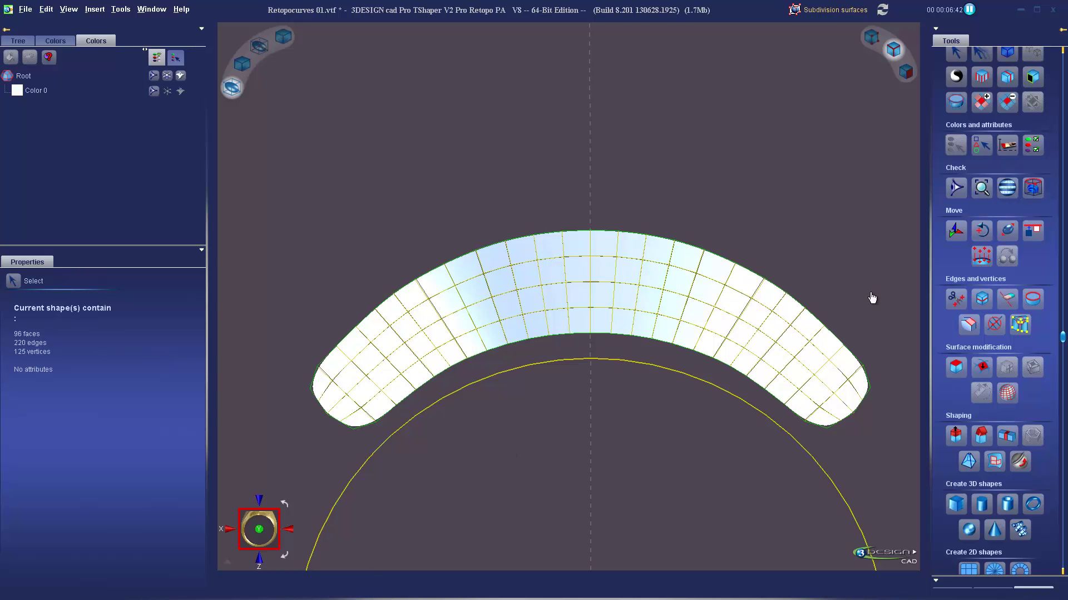
# - Select all faces of the curved strip and turn it into a shell 1 mm thick
pyautogui.click(600, 297)
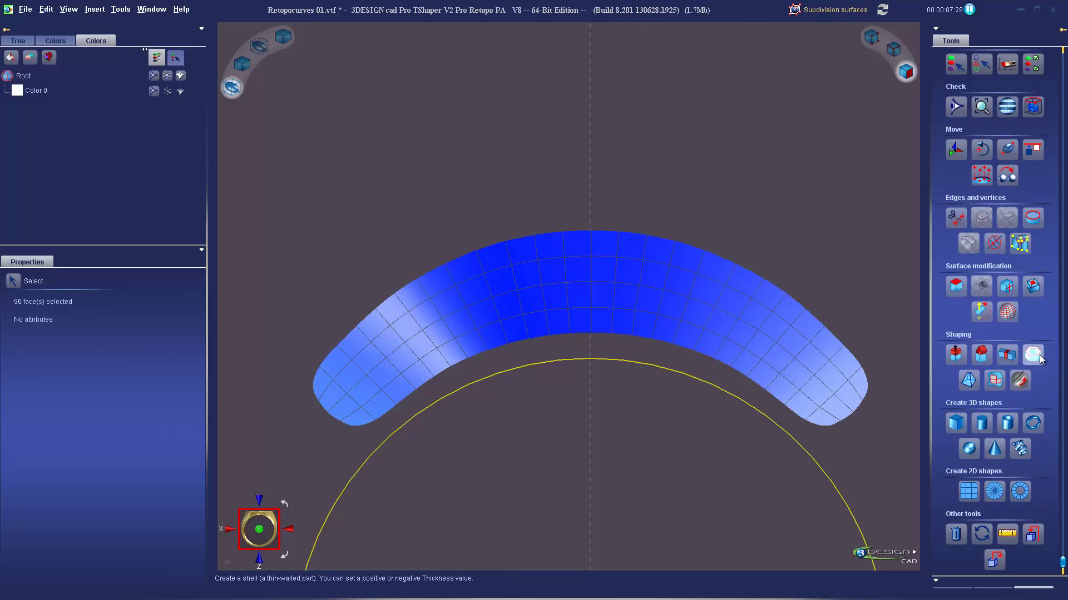
pyautogui.click(1020, 380)
pyautogui.click(74, 305)
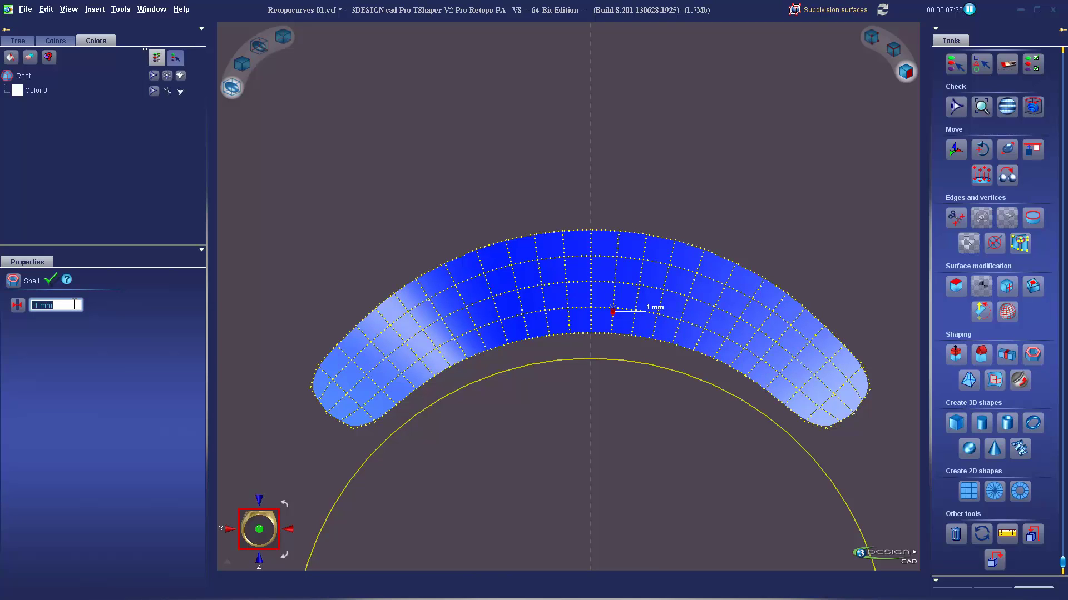
pyautogui.press('BackSpace')
pyautogui.write('1')
pyautogui.press('Return')
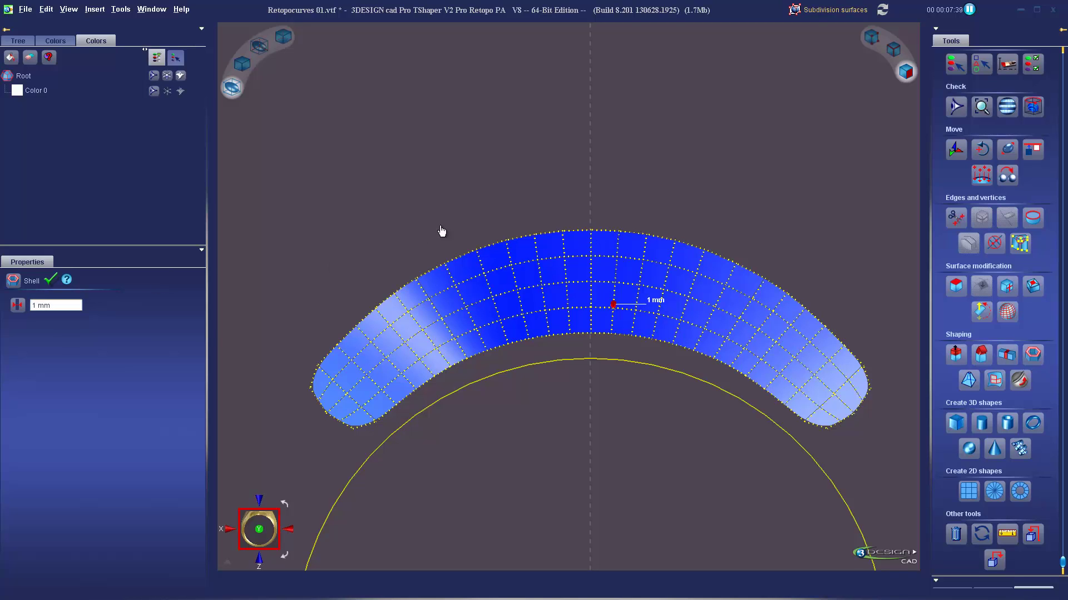
pyautogui.click(51, 279)
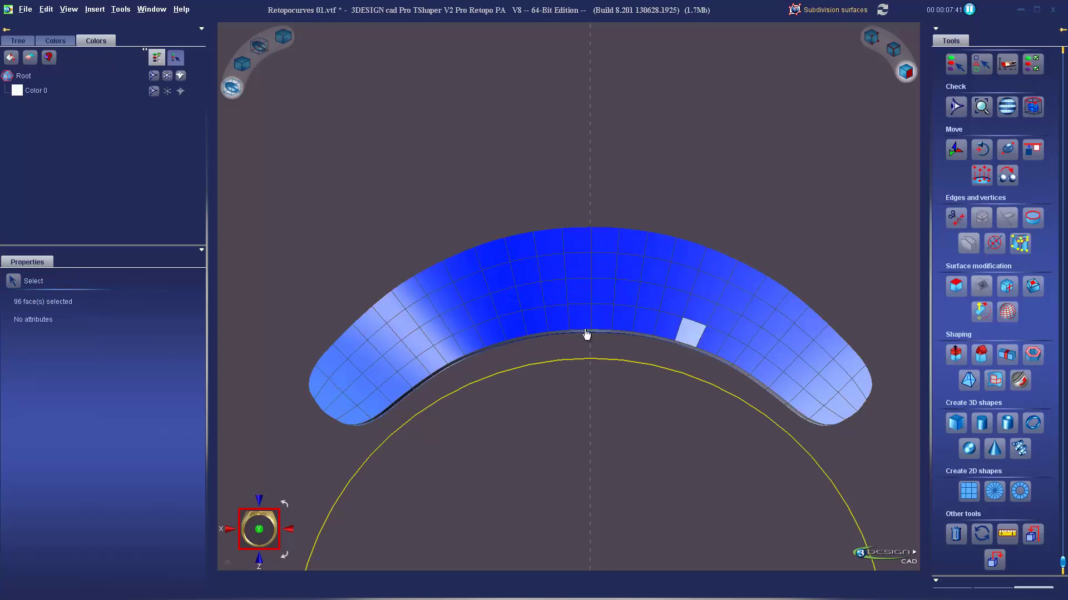
# - Select one back face of the shelled strip and grow the Face loop selection across its width and along to the nearer end
pyautogui.moveTo(506, 248); pyautogui.dragTo(823, 300, button='middle')
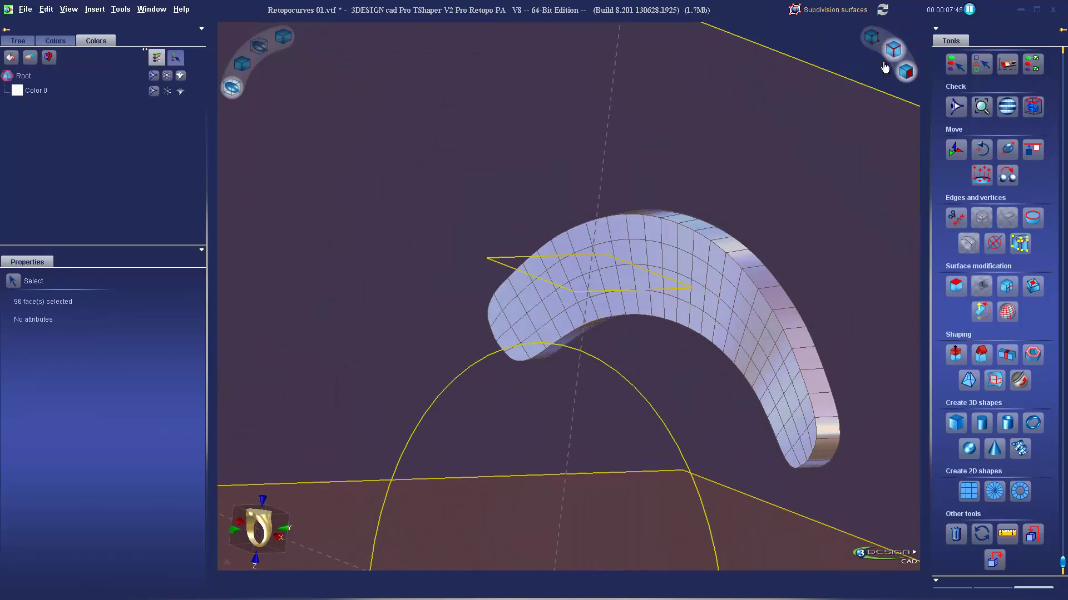
pyautogui.click(742, 308)
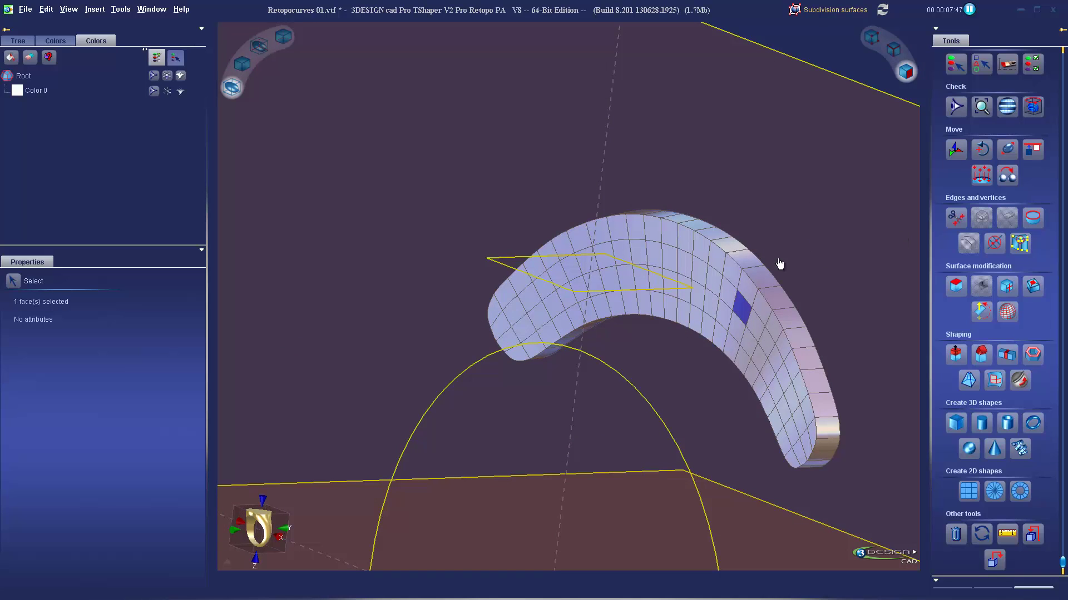
pyautogui.scroll(3, 963, 99)
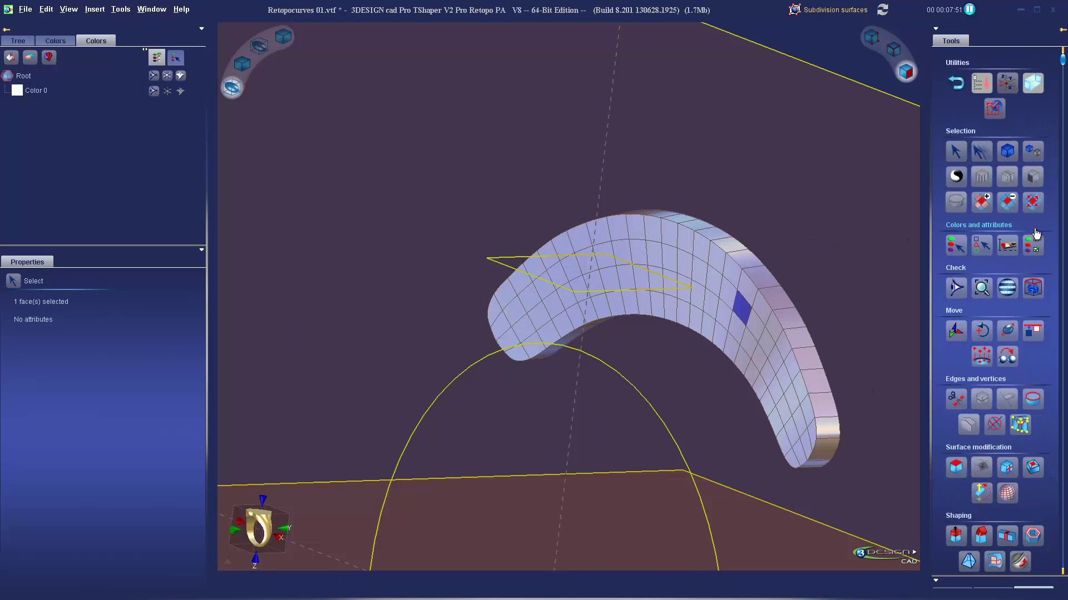
pyautogui.click(1034, 204)
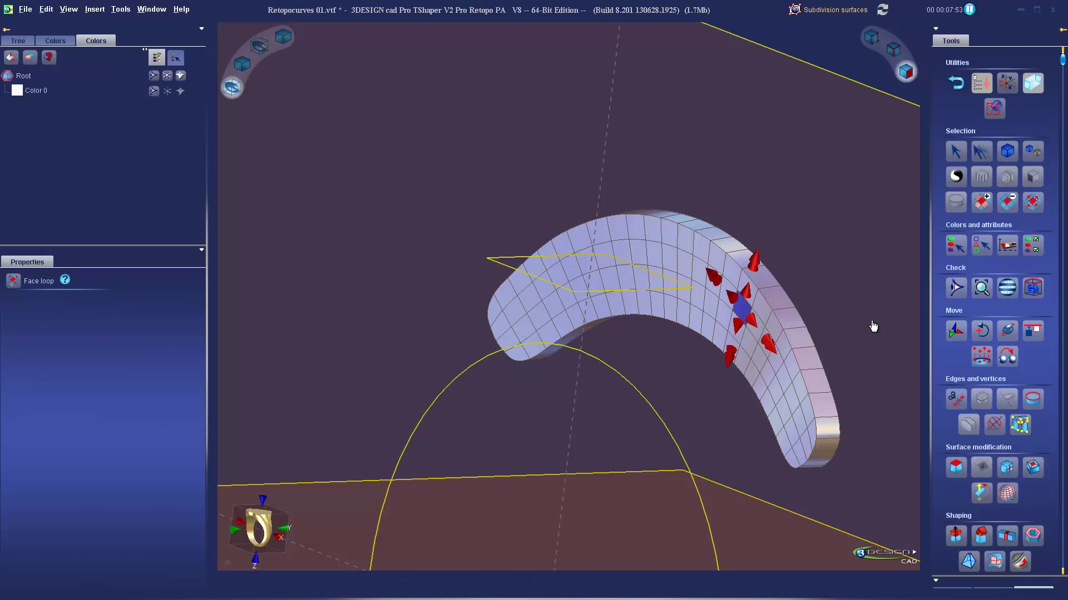
pyautogui.moveTo(699, 372); pyautogui.dragTo(800, 372, button='middle')
pyautogui.scroll(3, 799, 371)
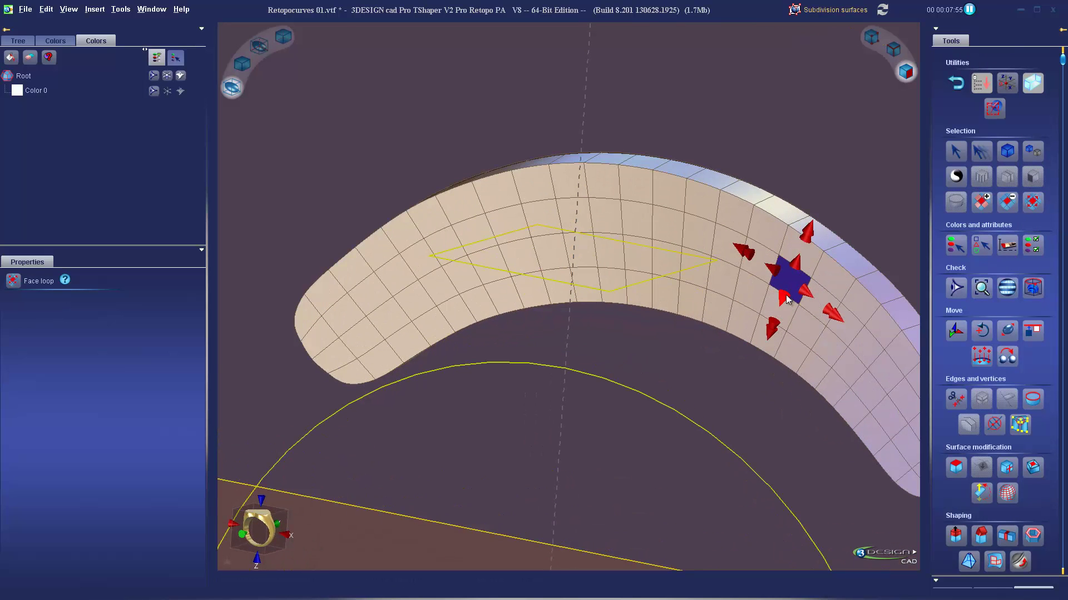
pyautogui.click(784, 297)
pyautogui.click(784, 296)
pyautogui.click(794, 266)
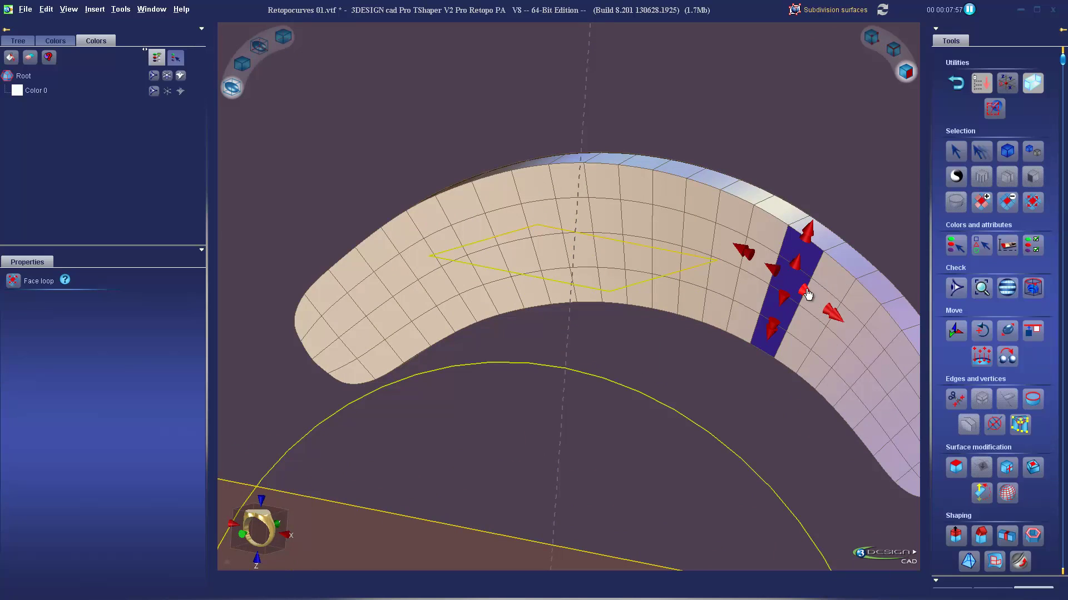
pyautogui.click(805, 292)
pyautogui.click(805, 292)
pyautogui.click(805, 292)
pyautogui.click(805, 292)
pyautogui.click(806, 293)
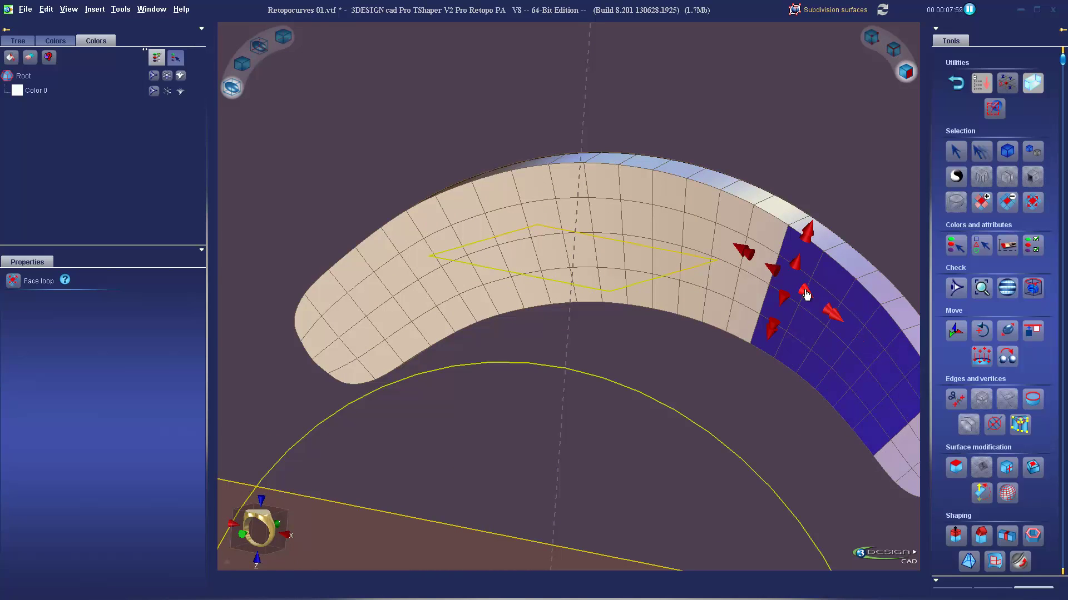
pyautogui.click(806, 293)
pyautogui.click(806, 293)
# - Extend the Face loop selection the other way until all back faces up to the opposite end are included
pyautogui.scroll(-1, 794, 345)
pyautogui.click(740, 279)
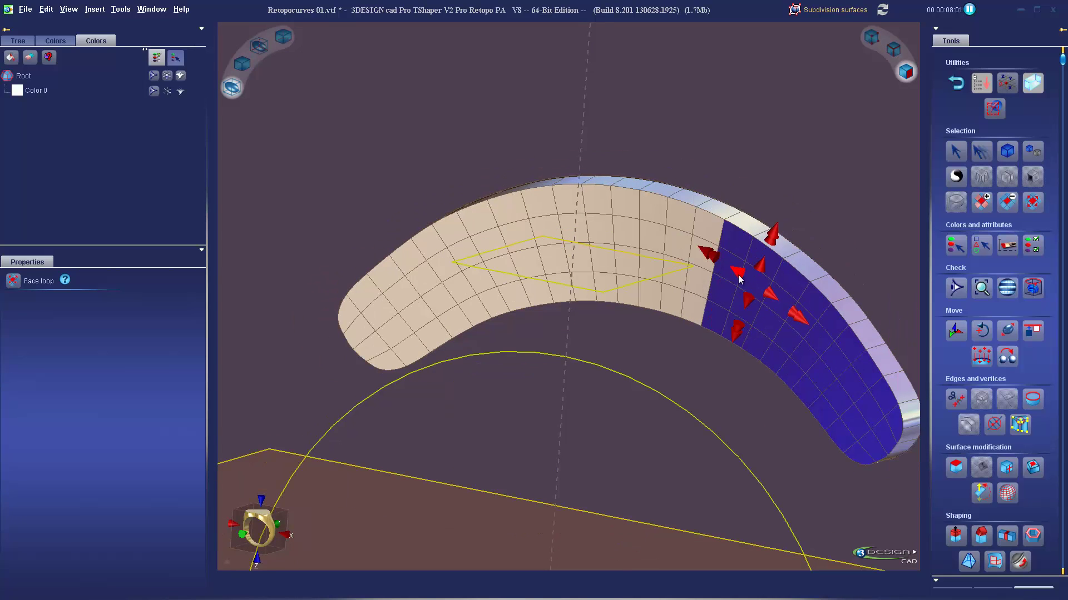
pyautogui.click(740, 279)
pyautogui.click(740, 279)
pyautogui.click(740, 279)
pyautogui.click(740, 280)
pyautogui.click(740, 279)
pyautogui.click(740, 279)
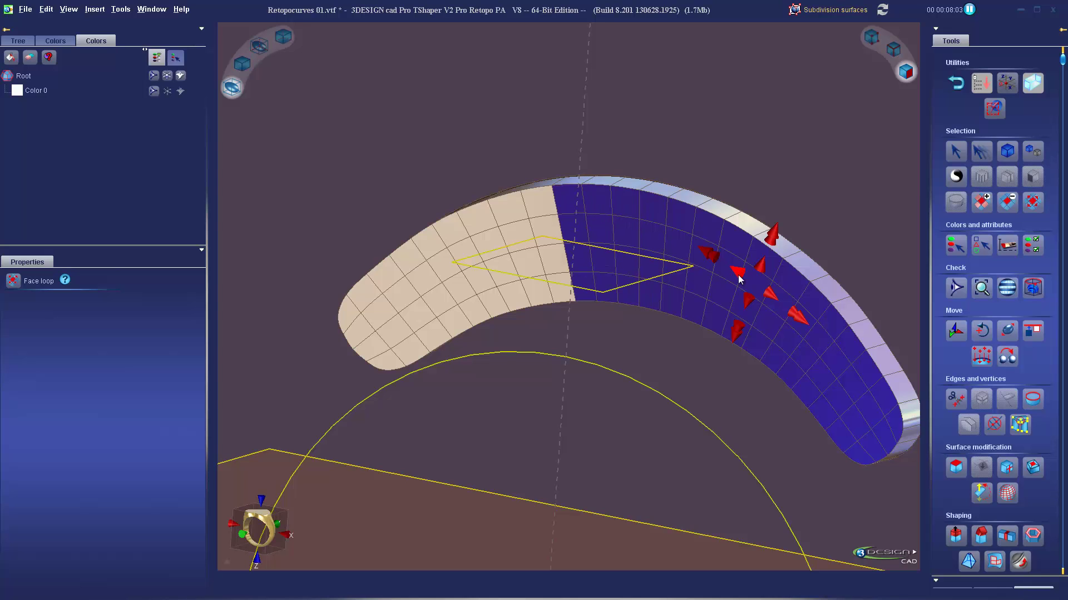
pyautogui.click(740, 280)
pyautogui.click(739, 280)
pyautogui.click(740, 279)
pyautogui.click(739, 280)
pyautogui.click(740, 280)
pyautogui.click(740, 280)
pyautogui.click(740, 280)
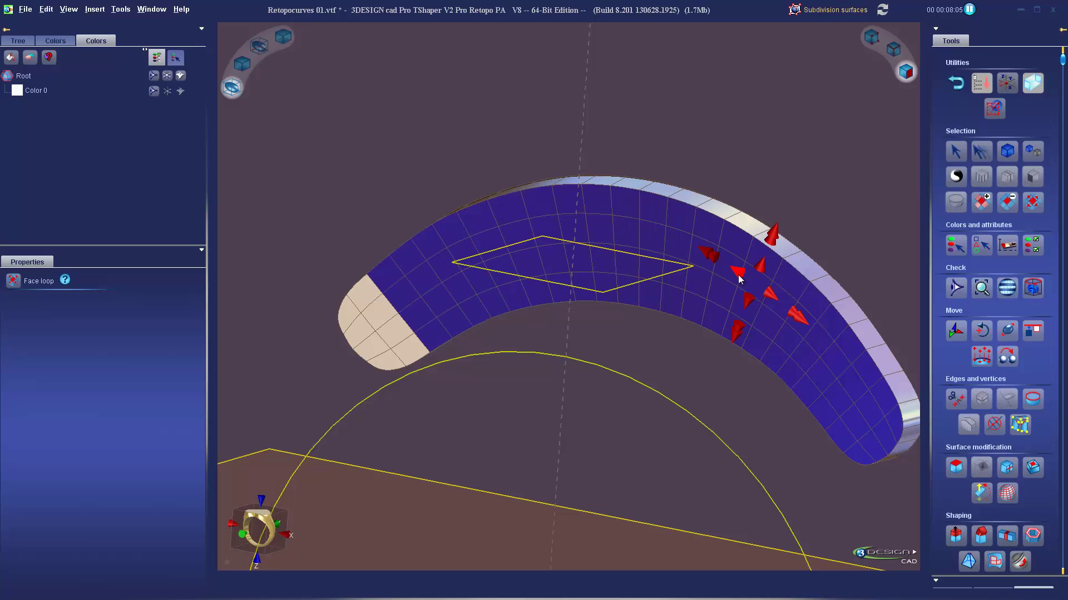
pyautogui.click(739, 279)
pyautogui.click(740, 280)
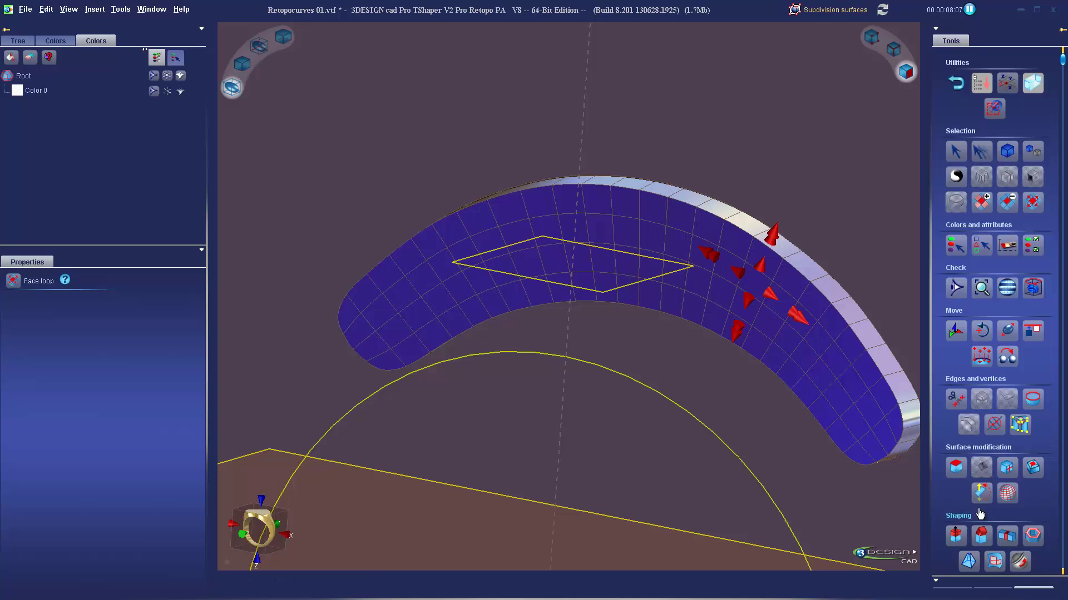
# - Extrude the selected back faces outward about 0.31 mm, using Each element direction, and leave the subdivision modeling tools
pyautogui.scroll(-1, 978, 489)
pyautogui.click(956, 470)
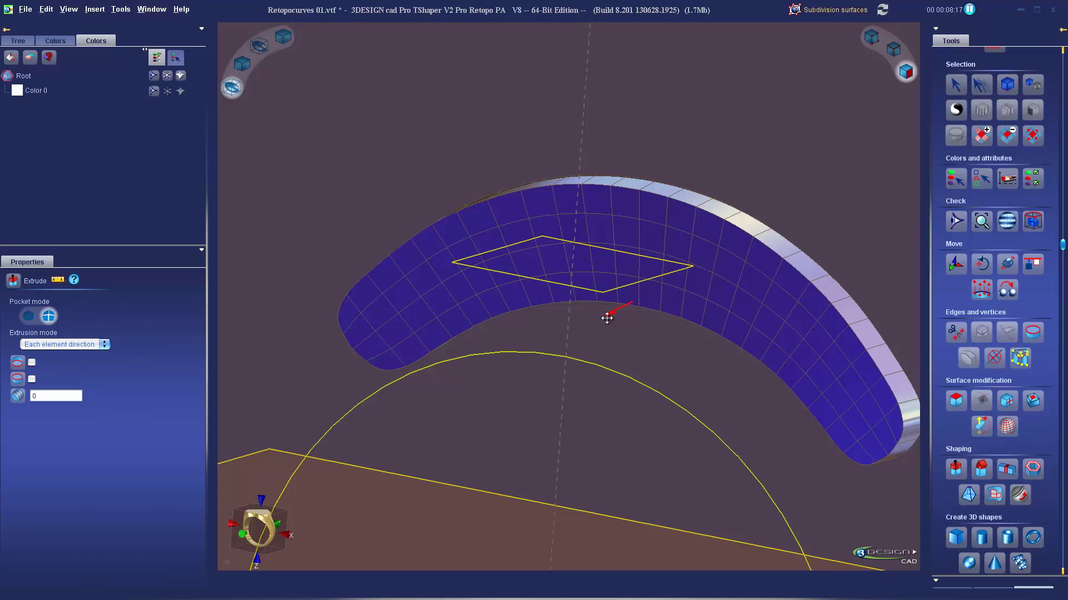
pyautogui.moveTo(606, 318); pyautogui.dragTo(605, 312)
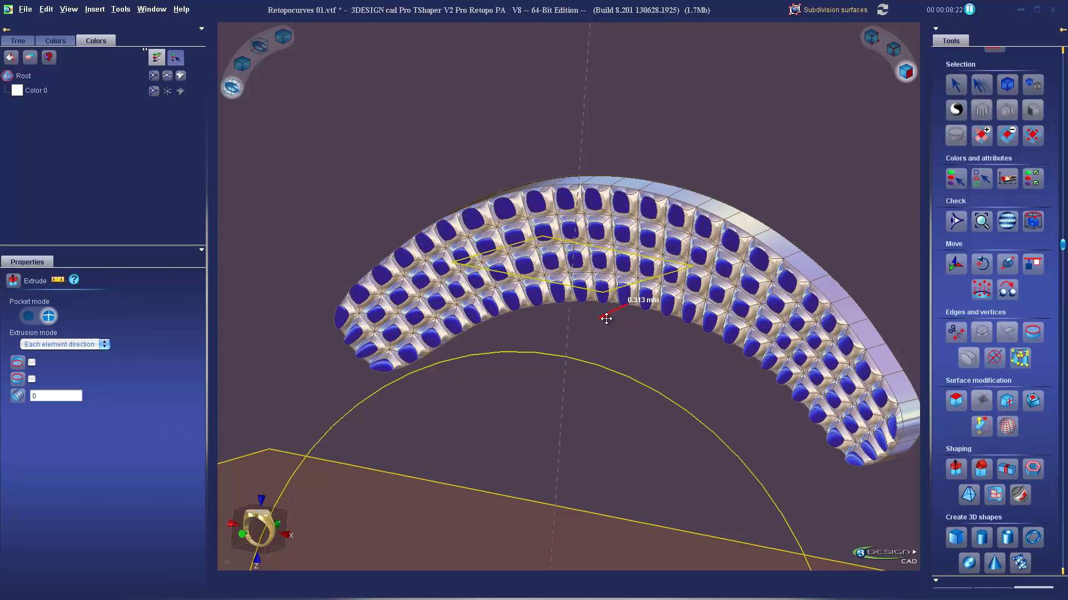
pyautogui.scroll(-1, 683, 350)
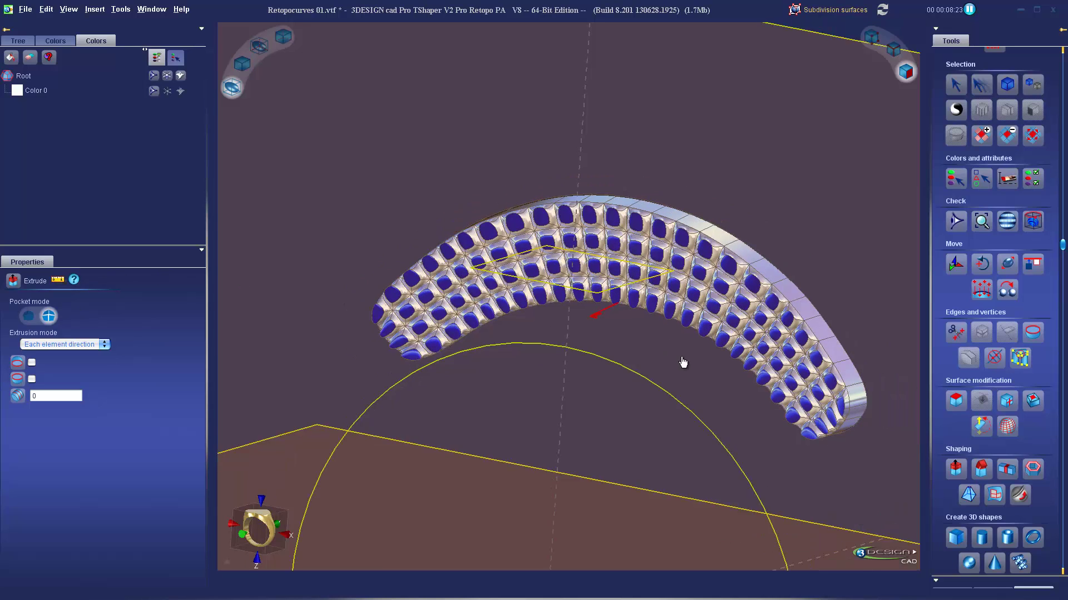
pyautogui.click(732, 178)
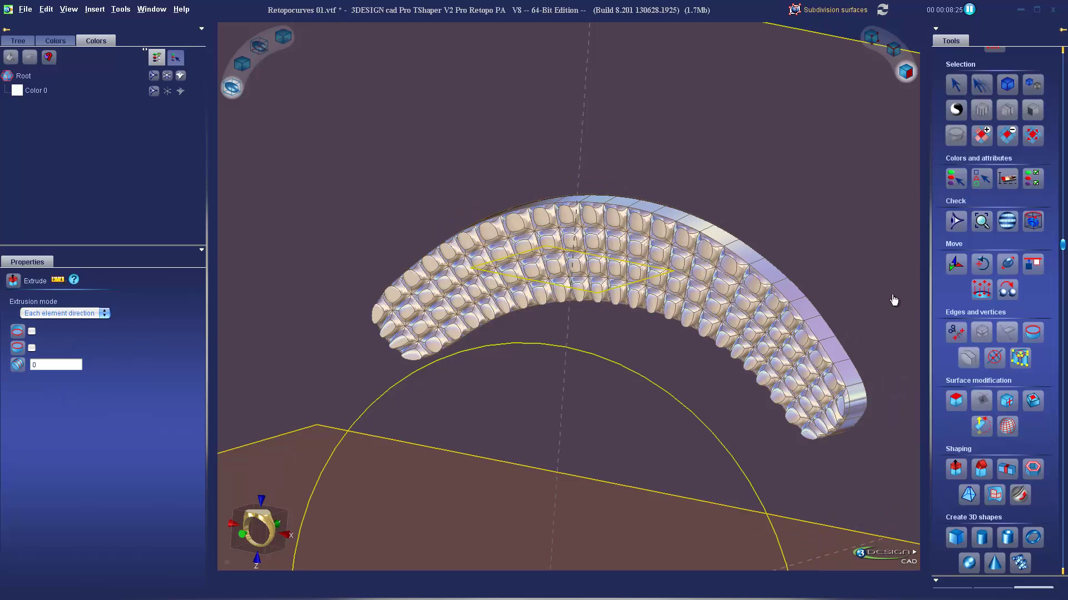
pyautogui.scroll(3, 1050, 226)
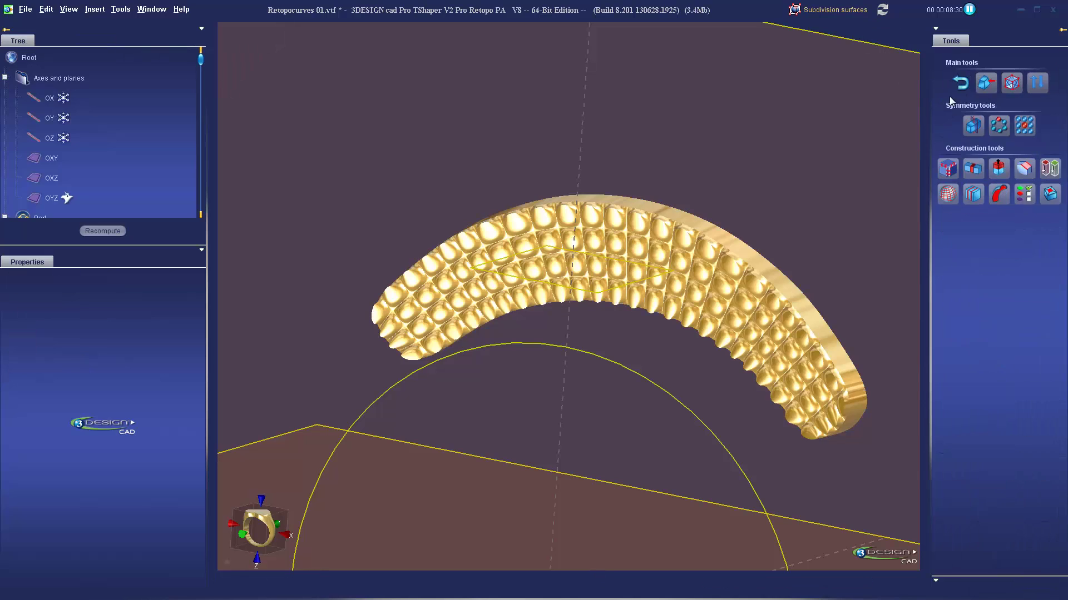
pyautogui.click(955, 91)
# - Show the hidden ring again beside the textured strip
pyautogui.scroll(-3, 110, 161)
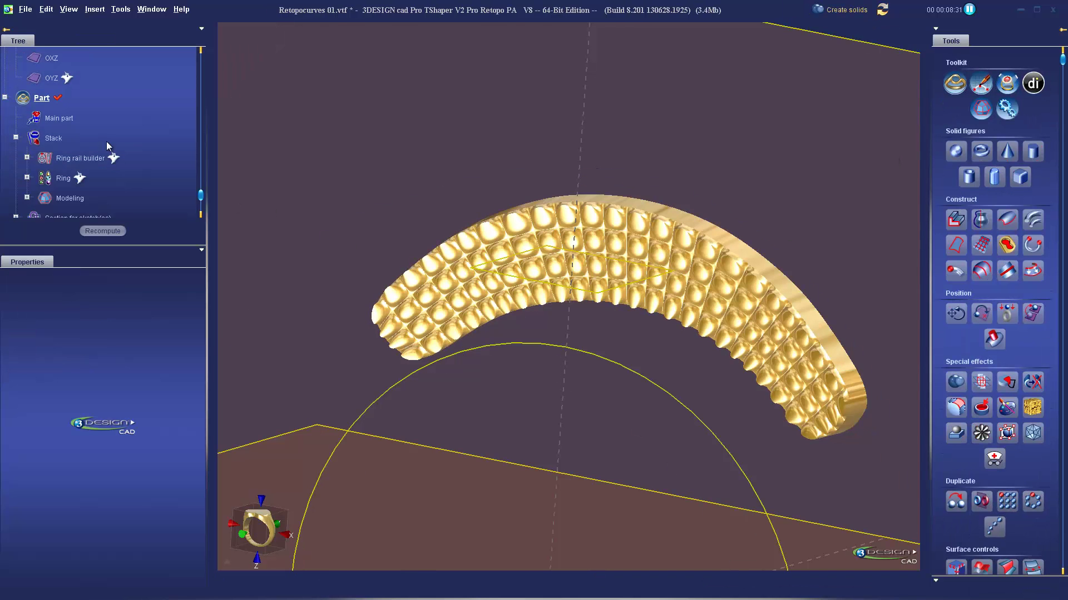
pyautogui.rightClick(66, 180)
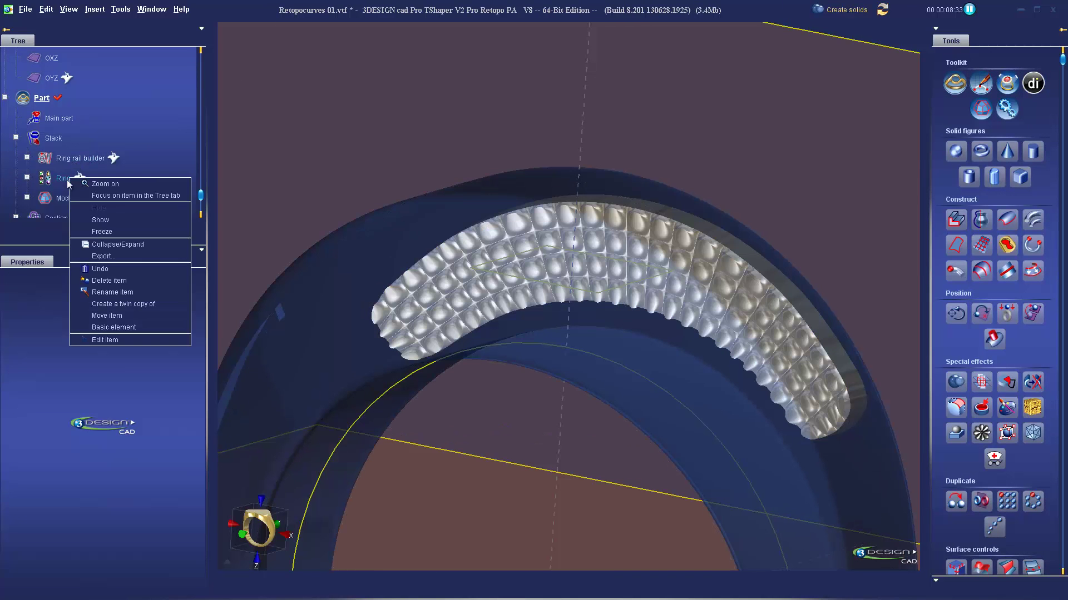
pyautogui.click(106, 240)
# - Mirror the textured strip across the OXZ plane onto the other side of the ring
pyautogui.moveTo(707, 302); pyautogui.dragTo(618, 341, button='middle')
pyautogui.click(618, 341)
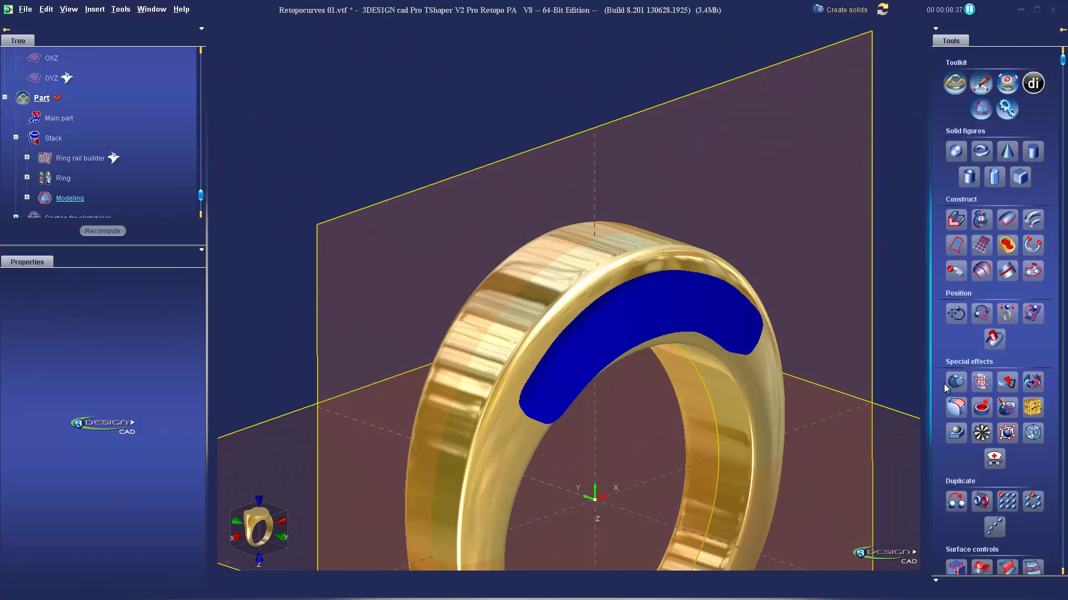
pyautogui.click(984, 506)
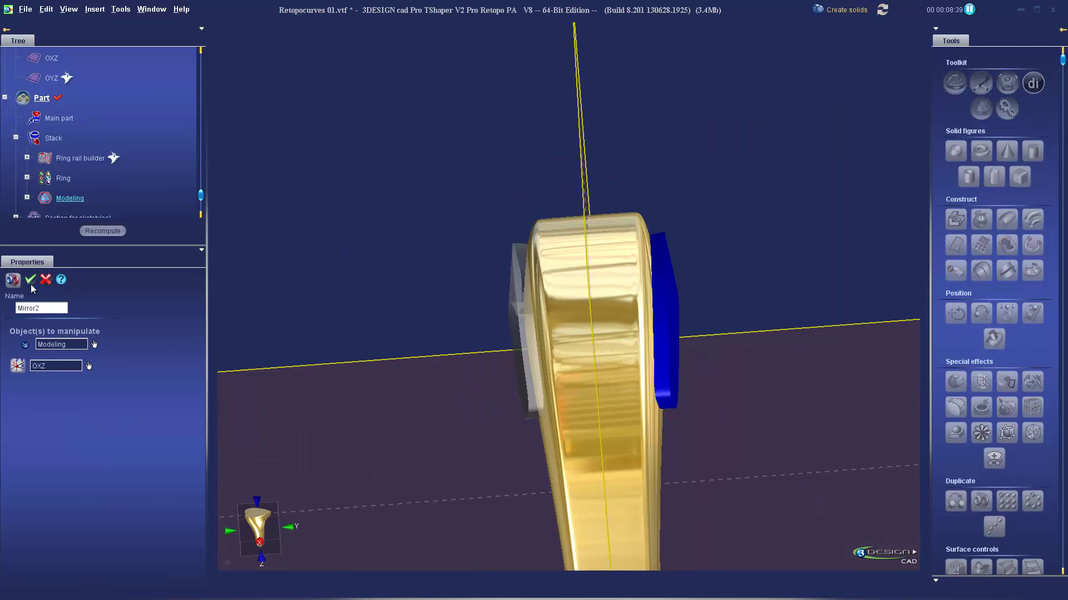
pyautogui.press('Return')
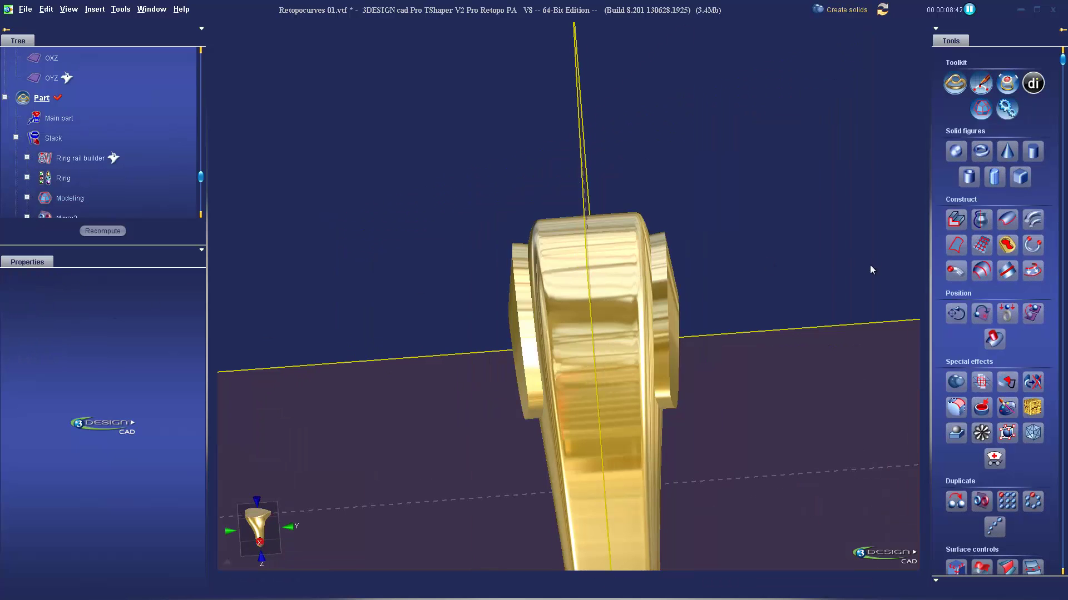
# - Subtract the textured strip and its mirrored copy from the ring with a Boolean operation, without keeping the originals
pyautogui.moveTo(870, 269); pyautogui.dragTo(601, 358, button='middle')
pyautogui.click(602, 357)
pyautogui.click(607, 357)
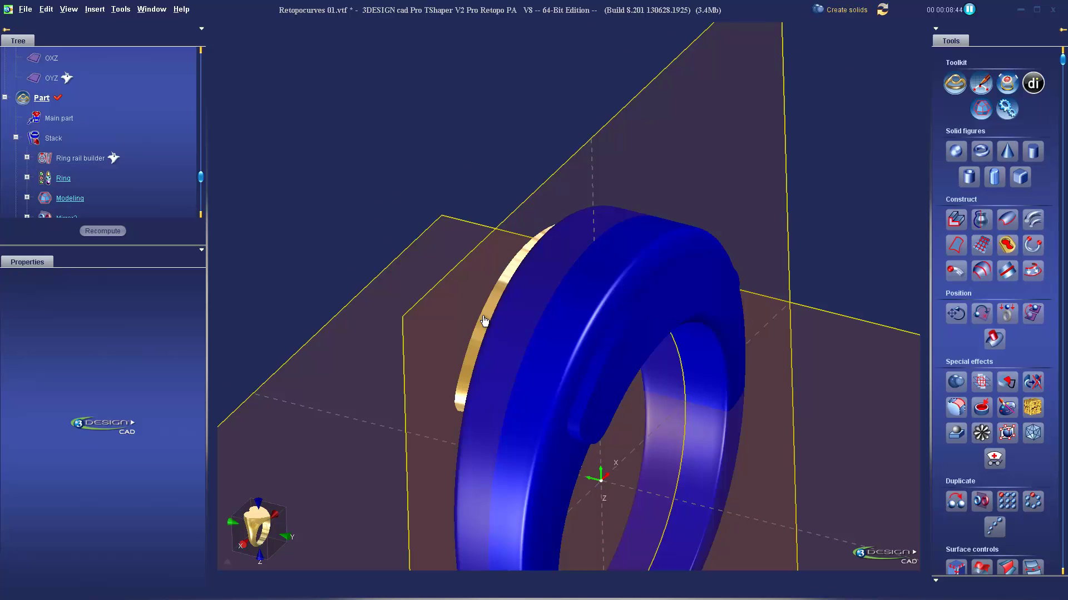
pyautogui.click(955, 382)
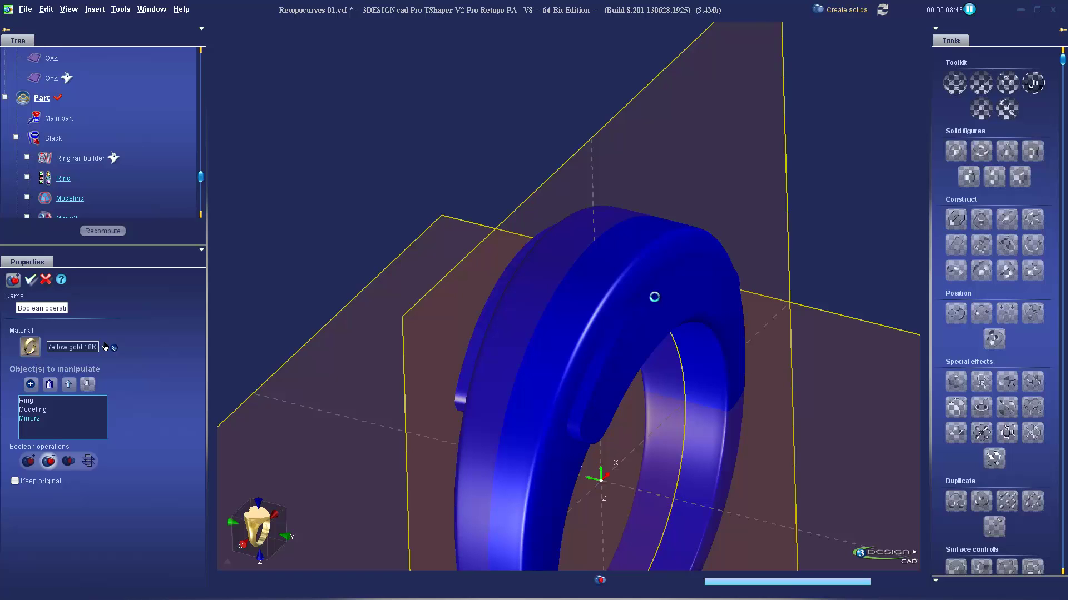
# - Examine the engraved texture on both sides of the ring from several angles
pyautogui.moveTo(679, 382)
pyautogui.mouseDown(button='middle')
pyautogui.moveTo(650, 399)
pyautogui.moveTo(543, 322)
pyautogui.moveTo(455, 331)
pyautogui.moveTo(635, 399)
pyautogui.moveTo(629, 387)
pyautogui.moveTo(695, 382)
pyautogui.mouseUp(button='middle')
pyautogui.scroll(4, 651, 400)
pyautogui.scroll(-3, 695, 382)
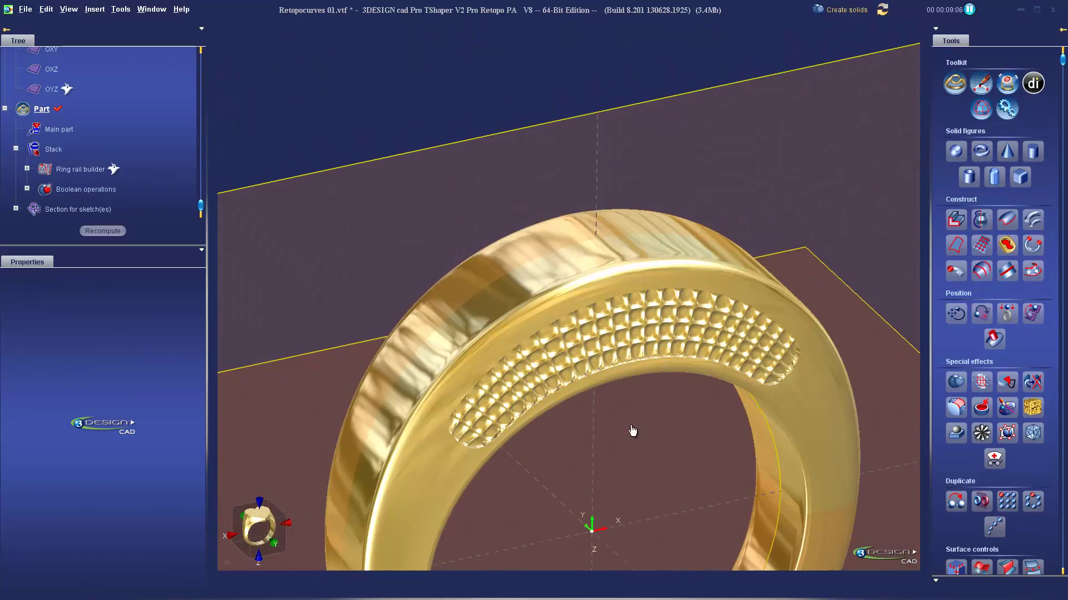
pyautogui.moveTo(685, 344); pyautogui.dragTo(708, 349, button='middle')
pyautogui.scroll(3, 679, 410)
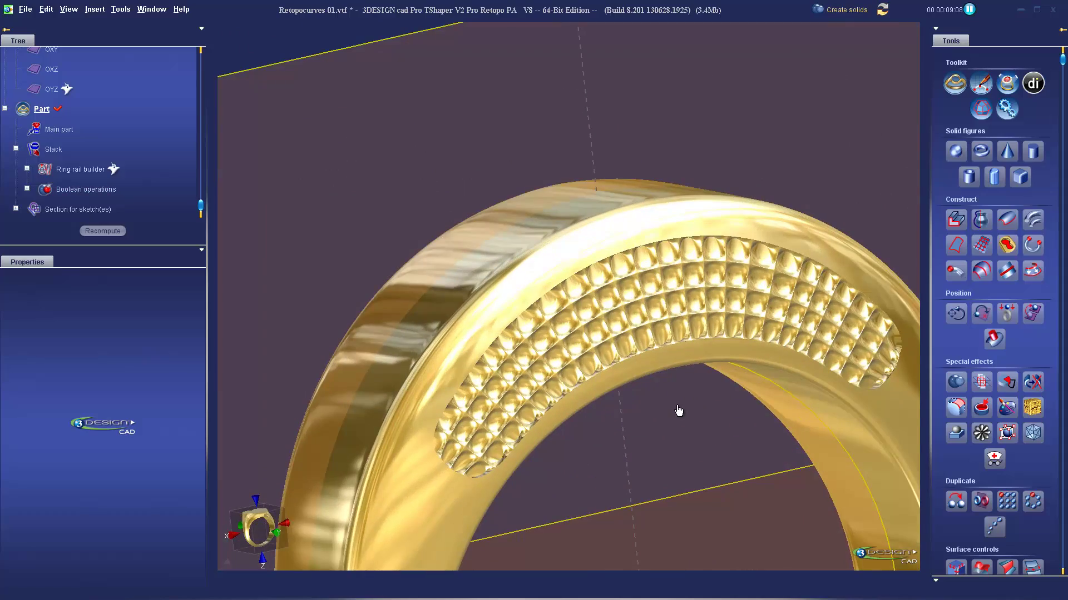
pyautogui.moveTo(679, 410); pyautogui.dragTo(690, 284, button='middle')
pyautogui.moveTo(725, 396); pyautogui.dragTo(762, 405, button='middle')
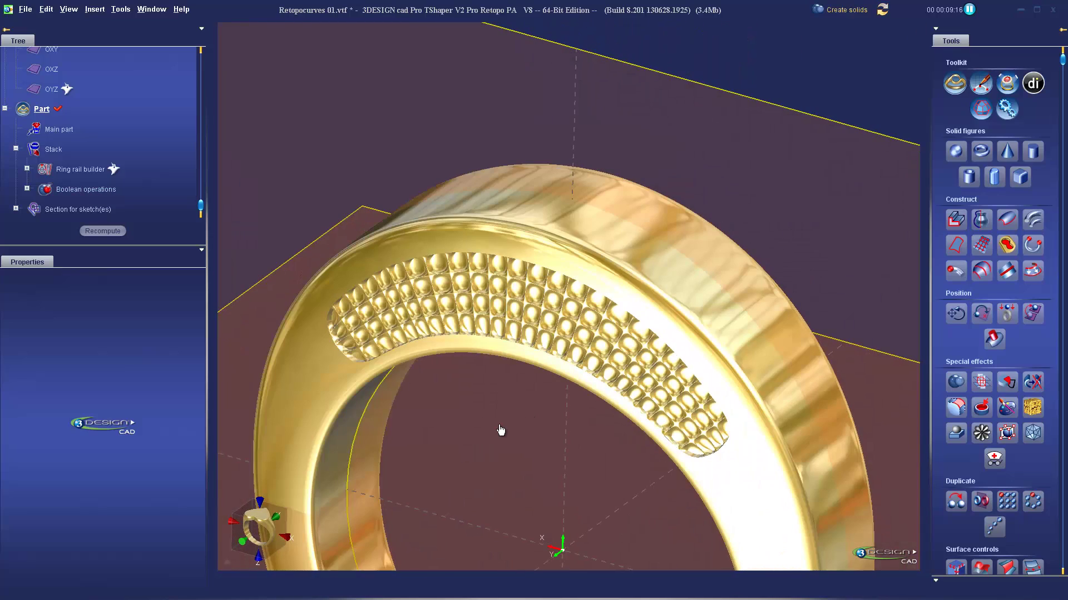